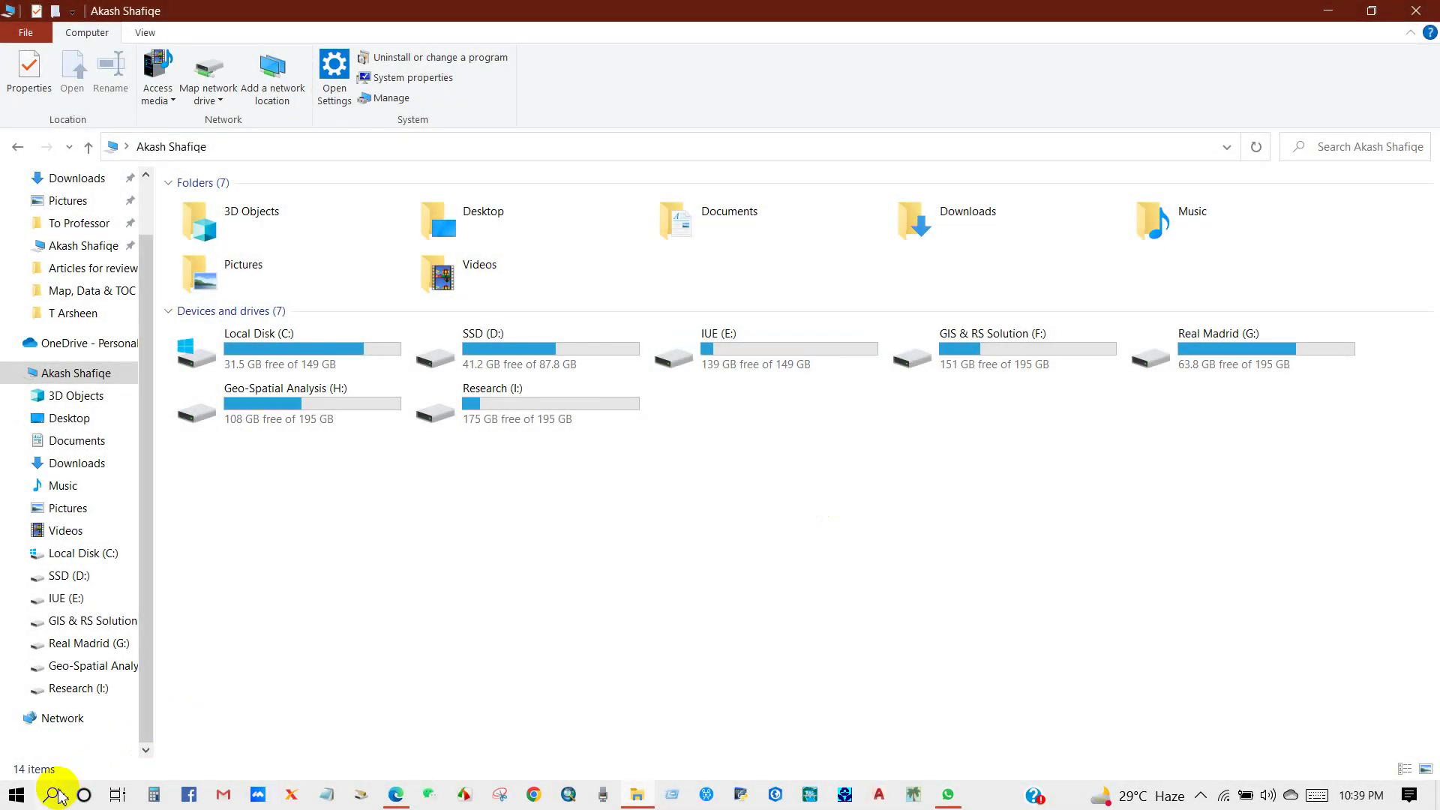
- Launch QGIS Desktop 3.22.6 from Windows search and pick the new empty project template
left_click(50, 795)
type("q")
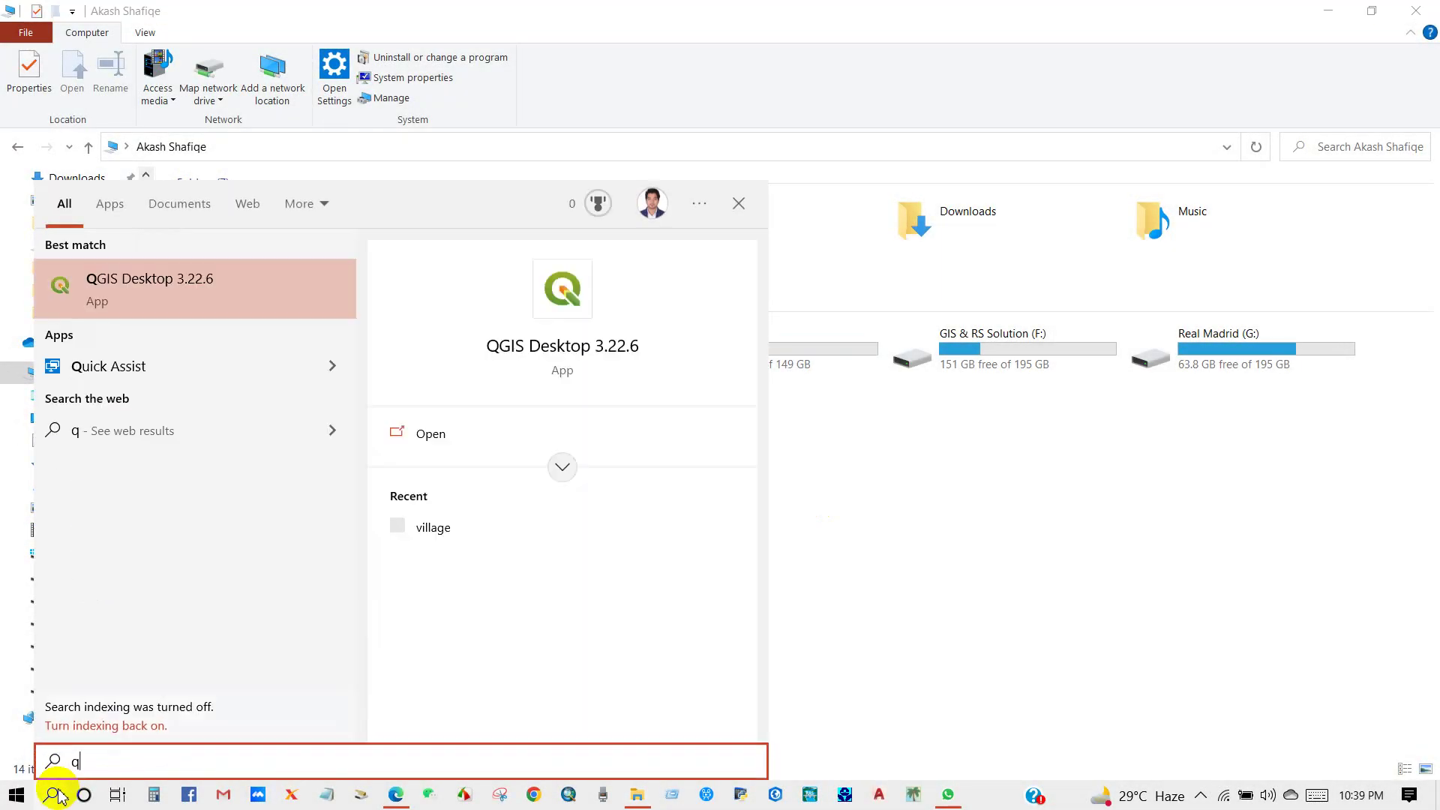
left_click(176, 293)
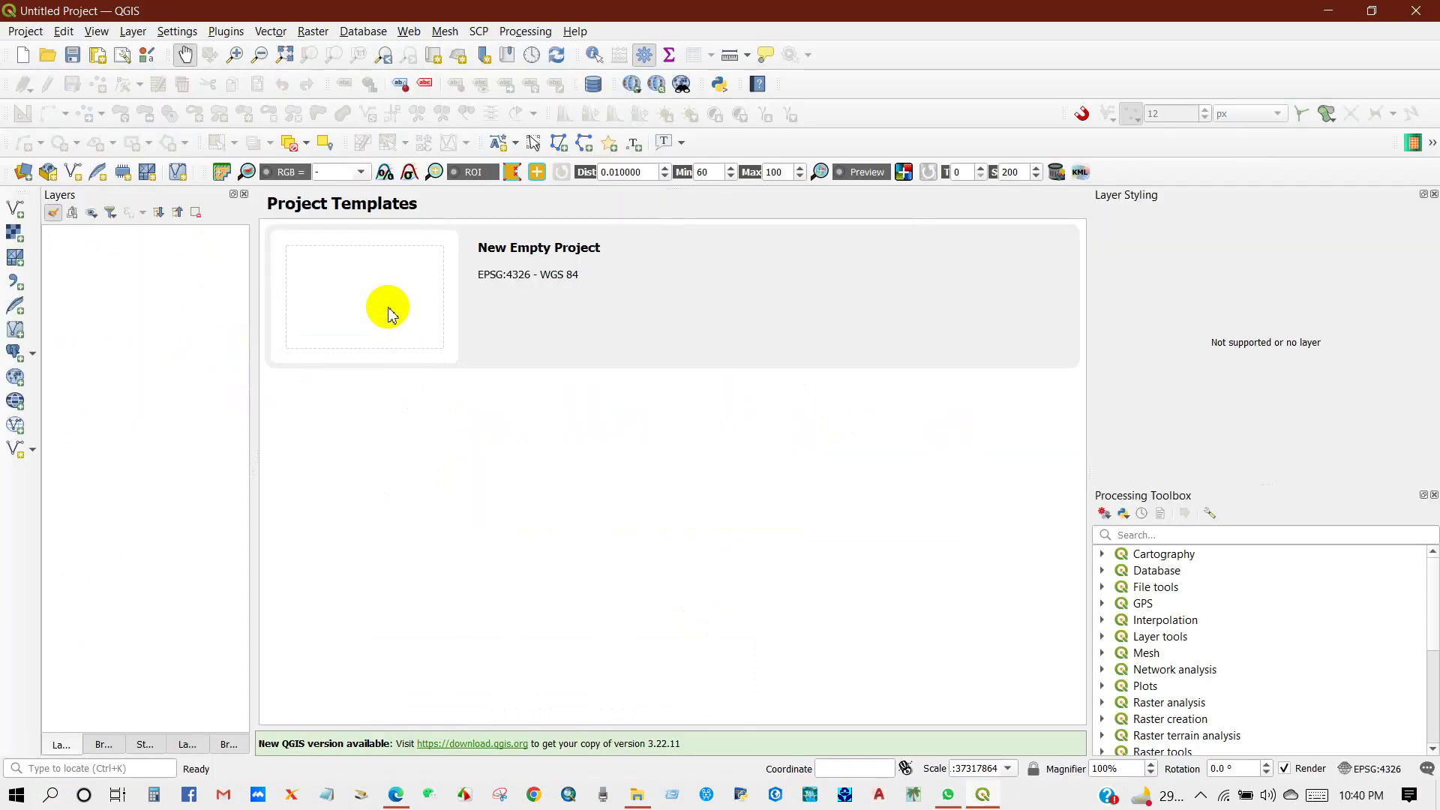
left_click(389, 310)
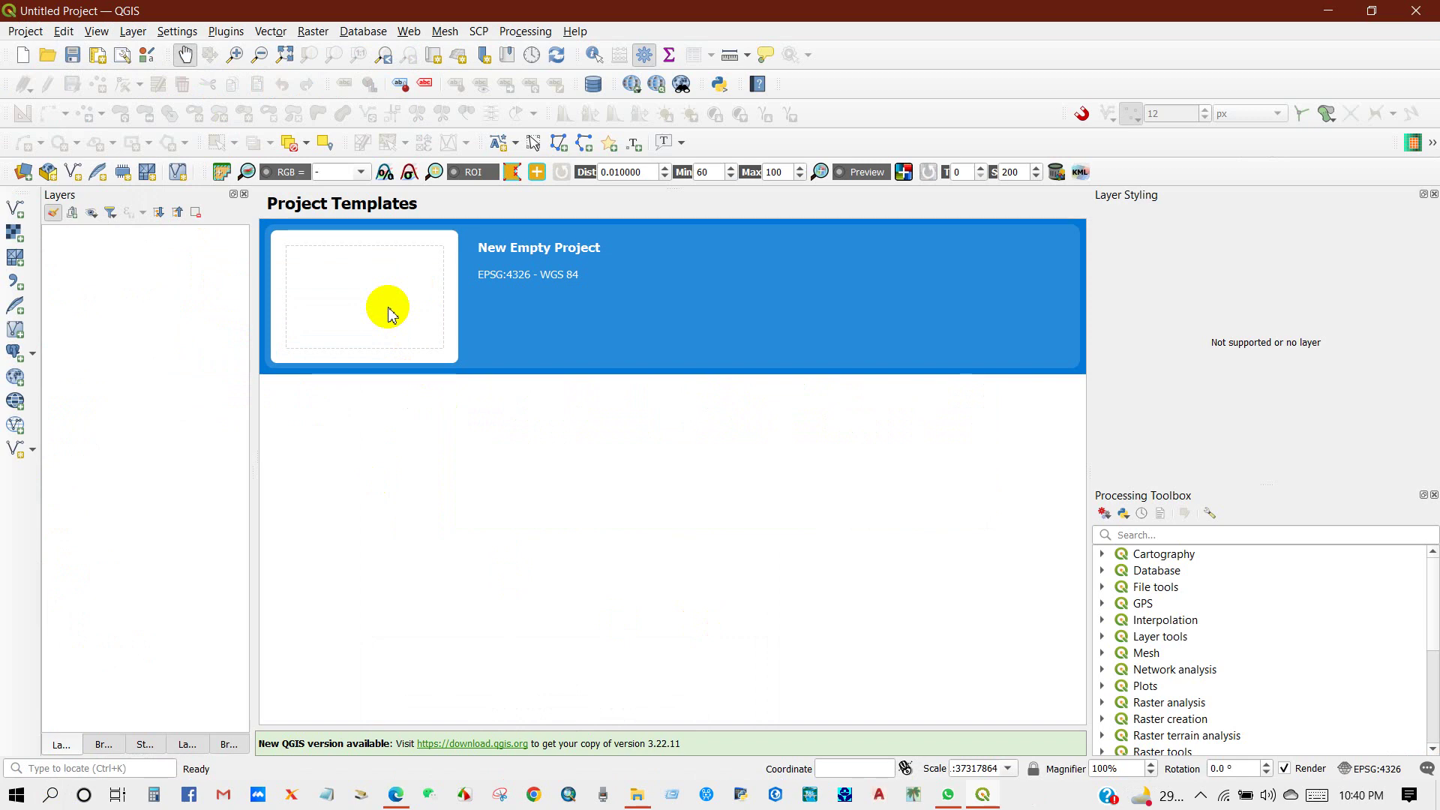
- Start a new empty project, add the World Map layer, and show the Identify Results panel
double_click(390, 311)
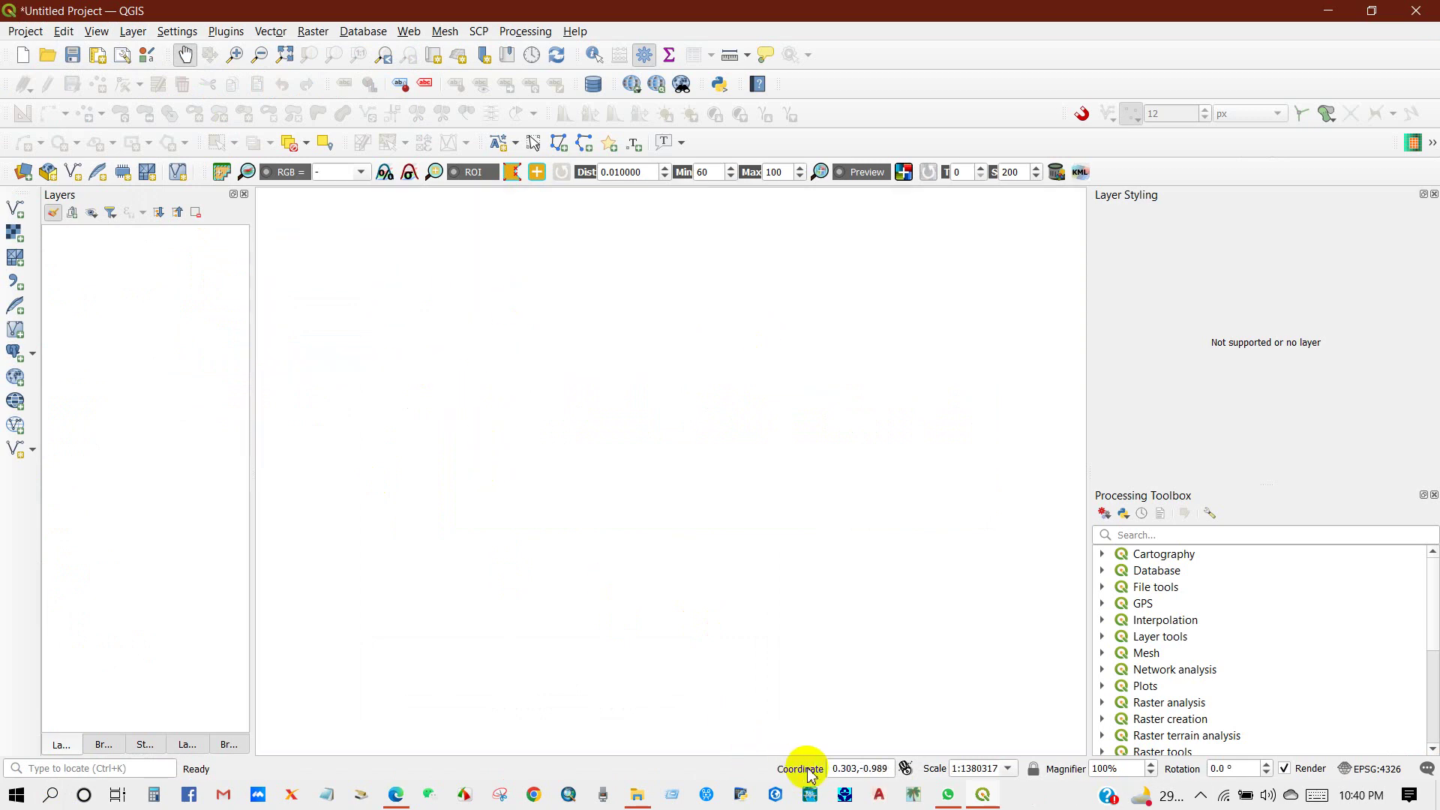
left_click(874, 770)
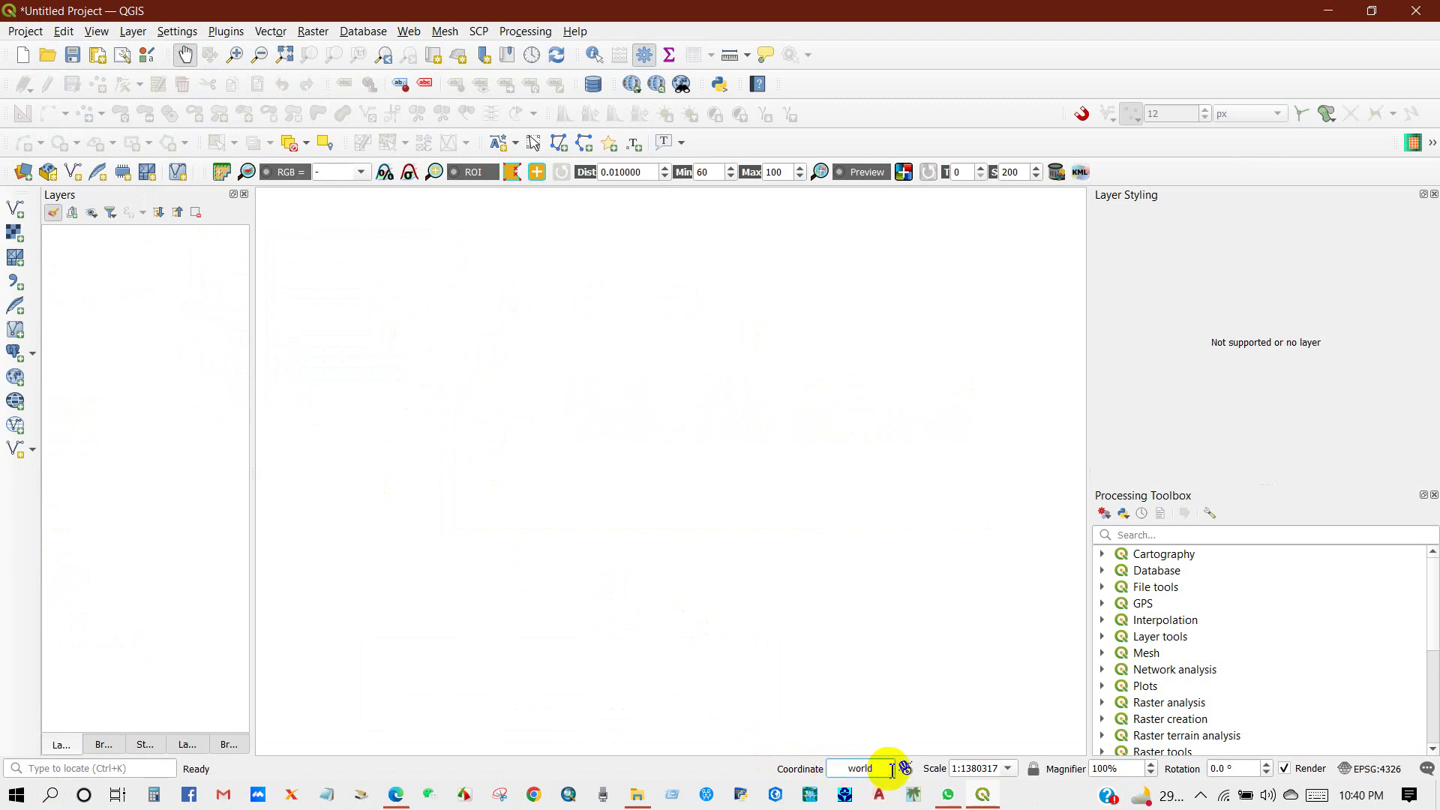
key("Return")
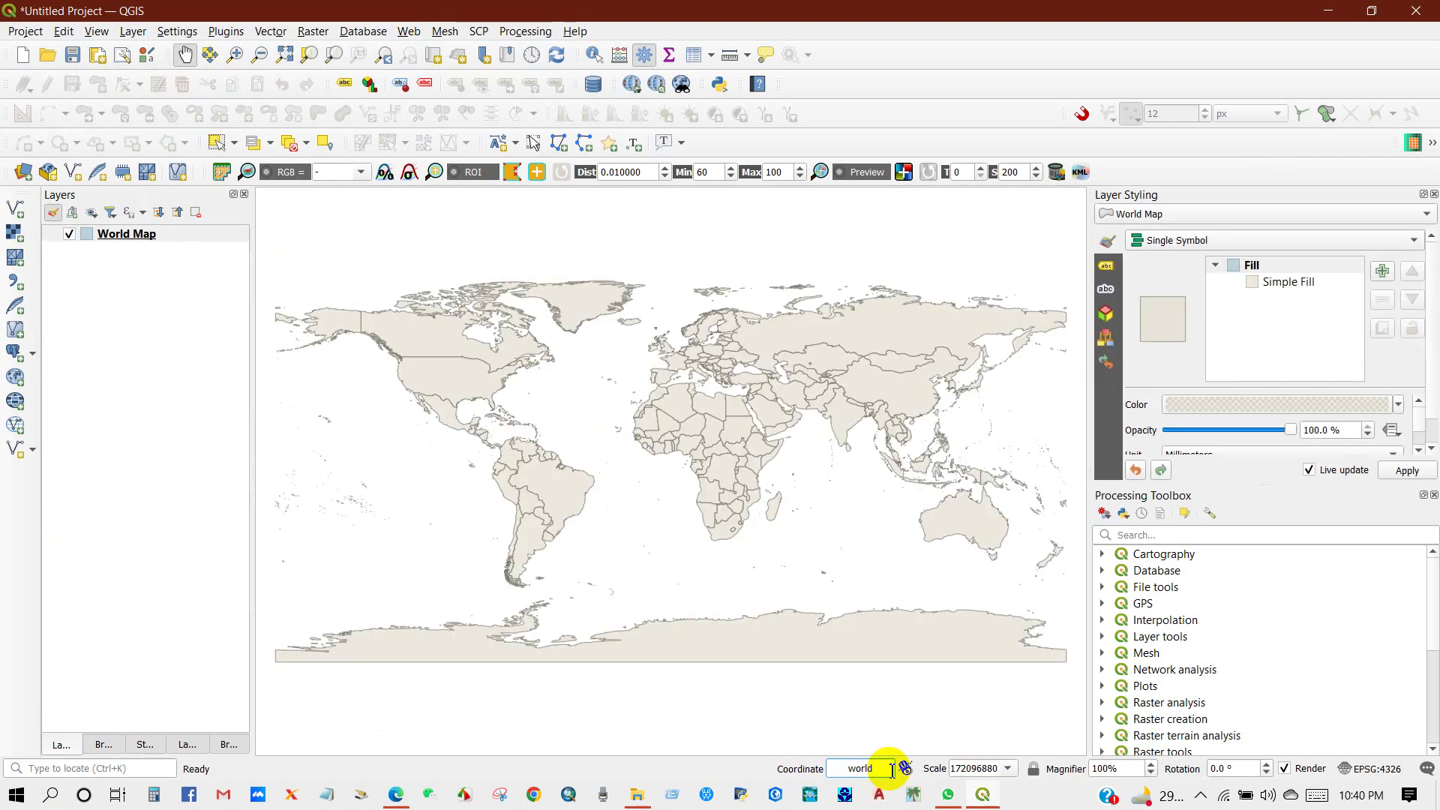
left_click_drag(747, 475, 740, 474)
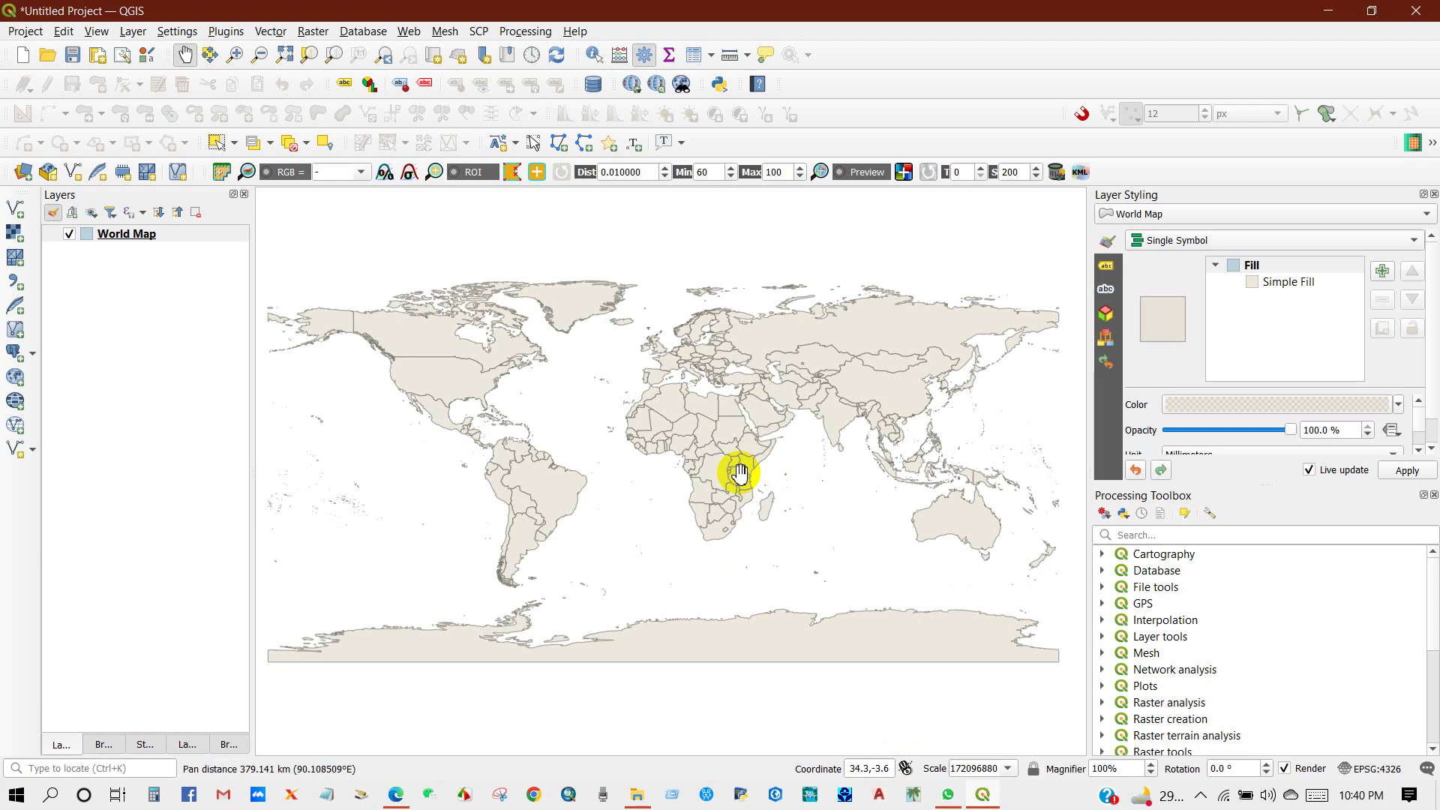
key("ctrl+shift+i")
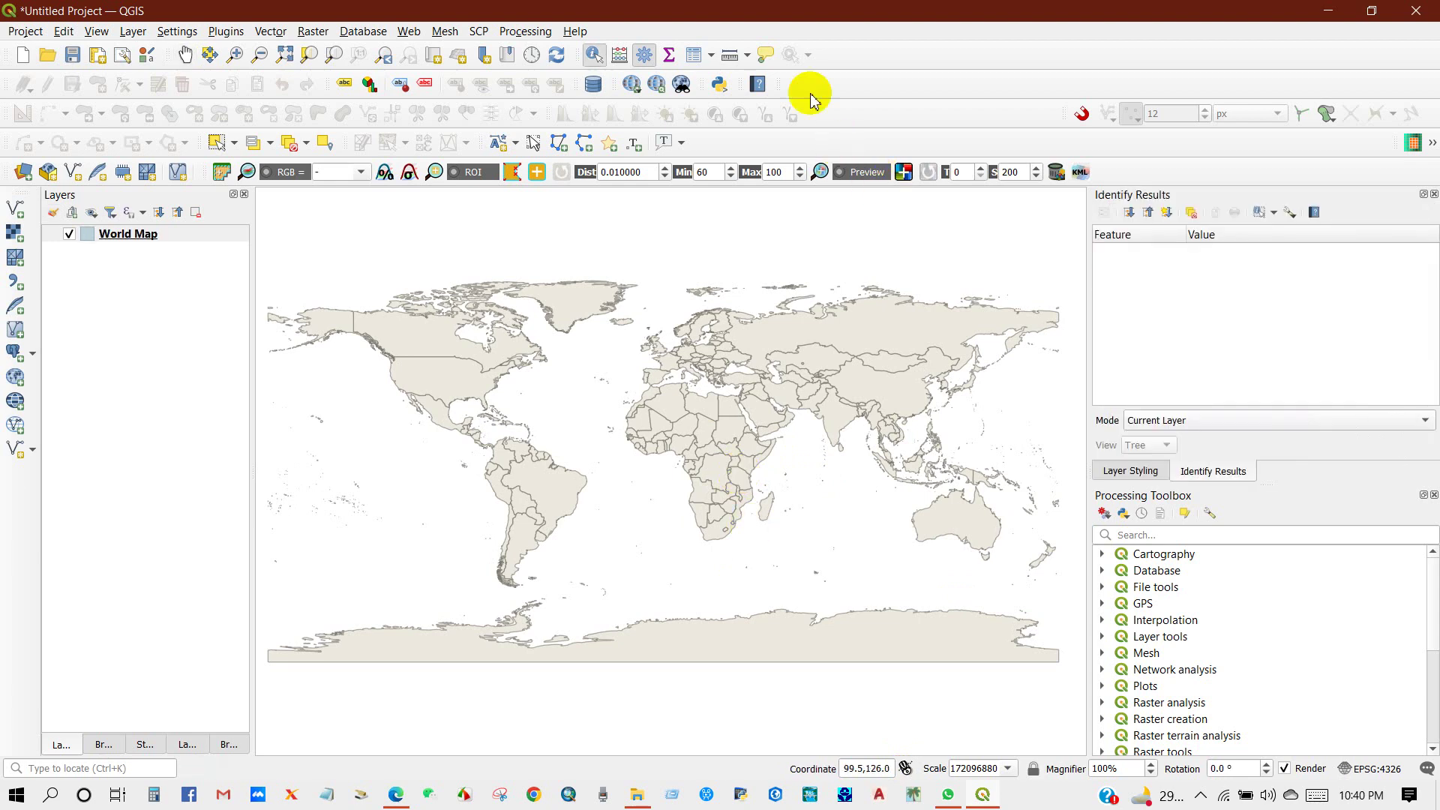
left_click(594, 58)
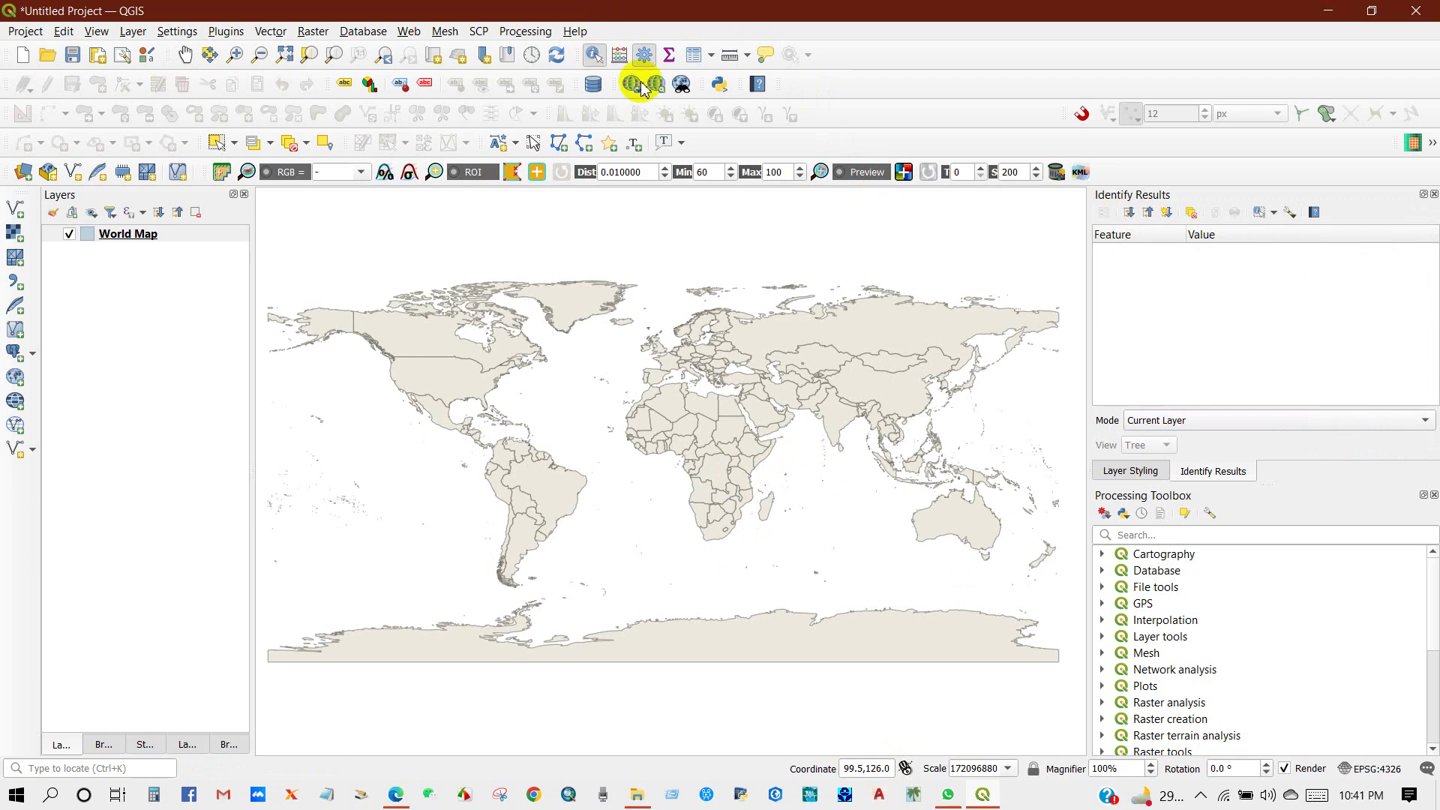
left_click(883, 337)
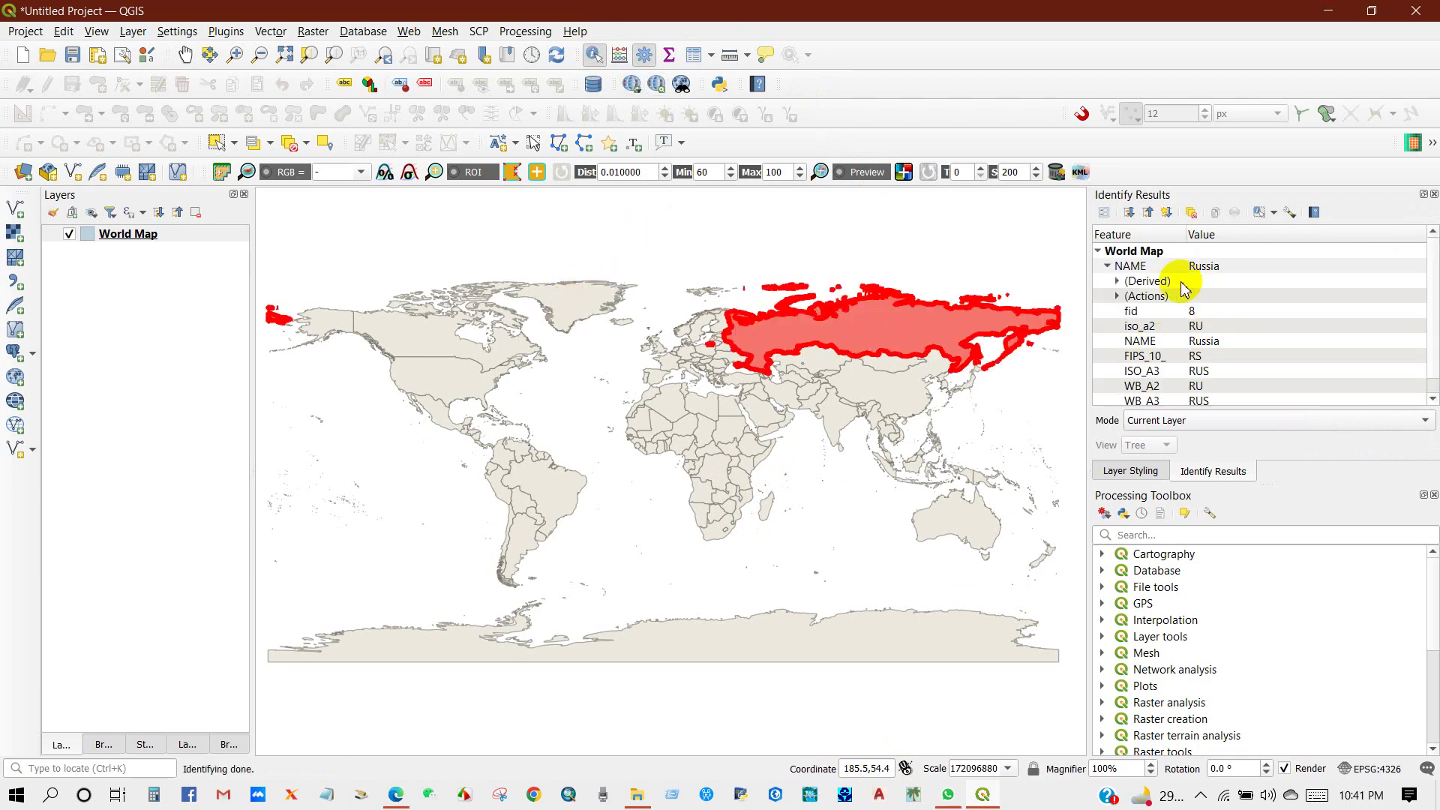
scroll(1209, 319, "down", 1)
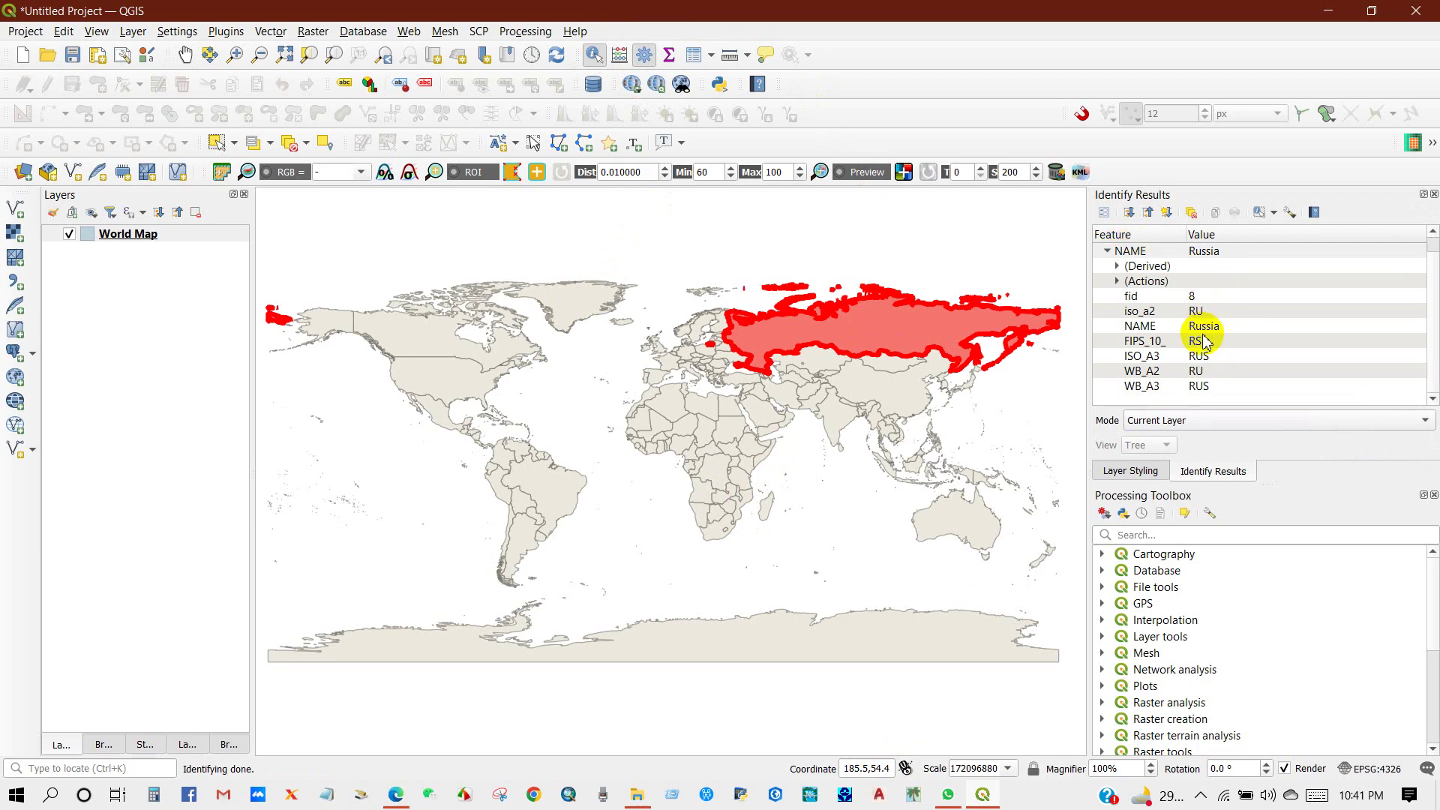
left_click(863, 341)
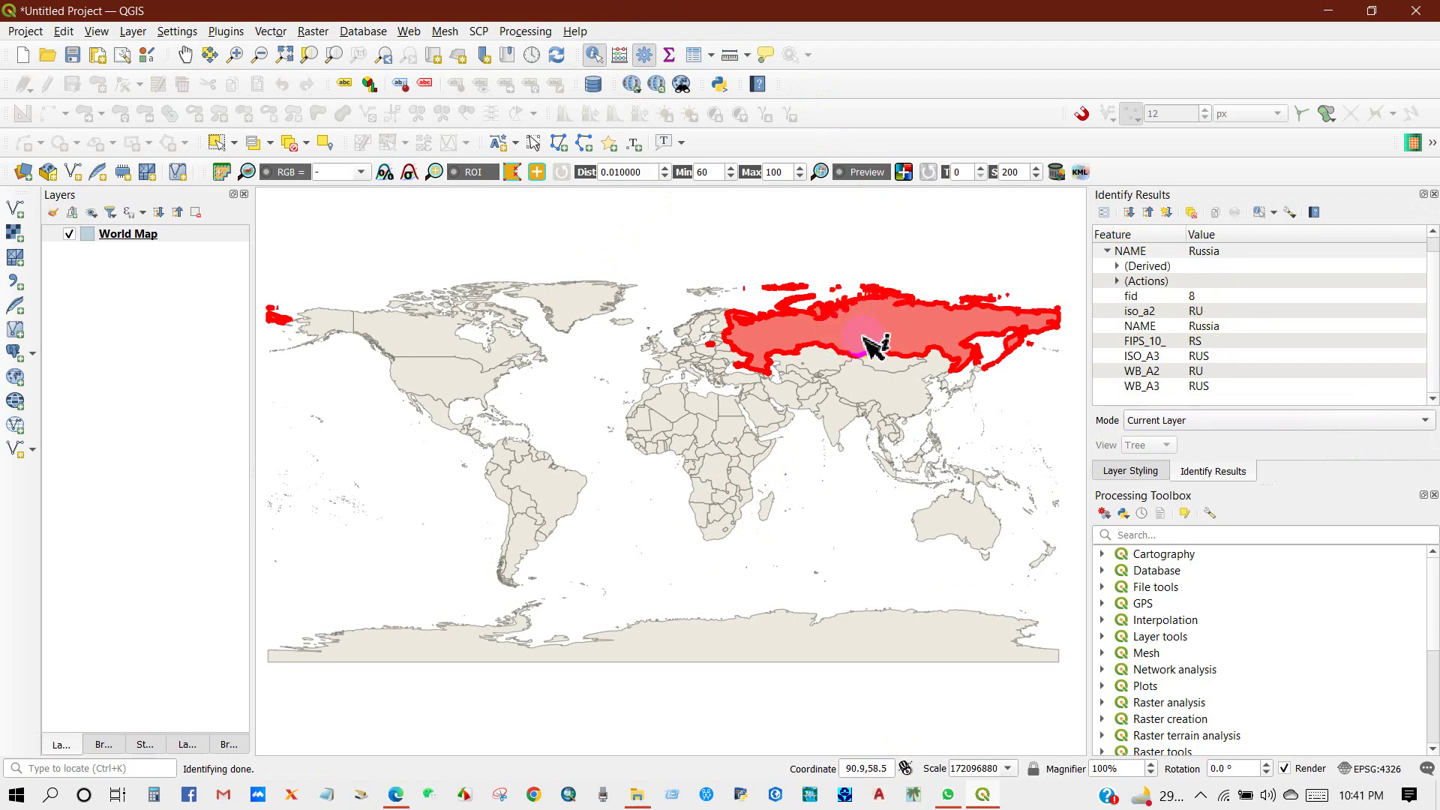
left_click(795, 241)
left_click(442, 334)
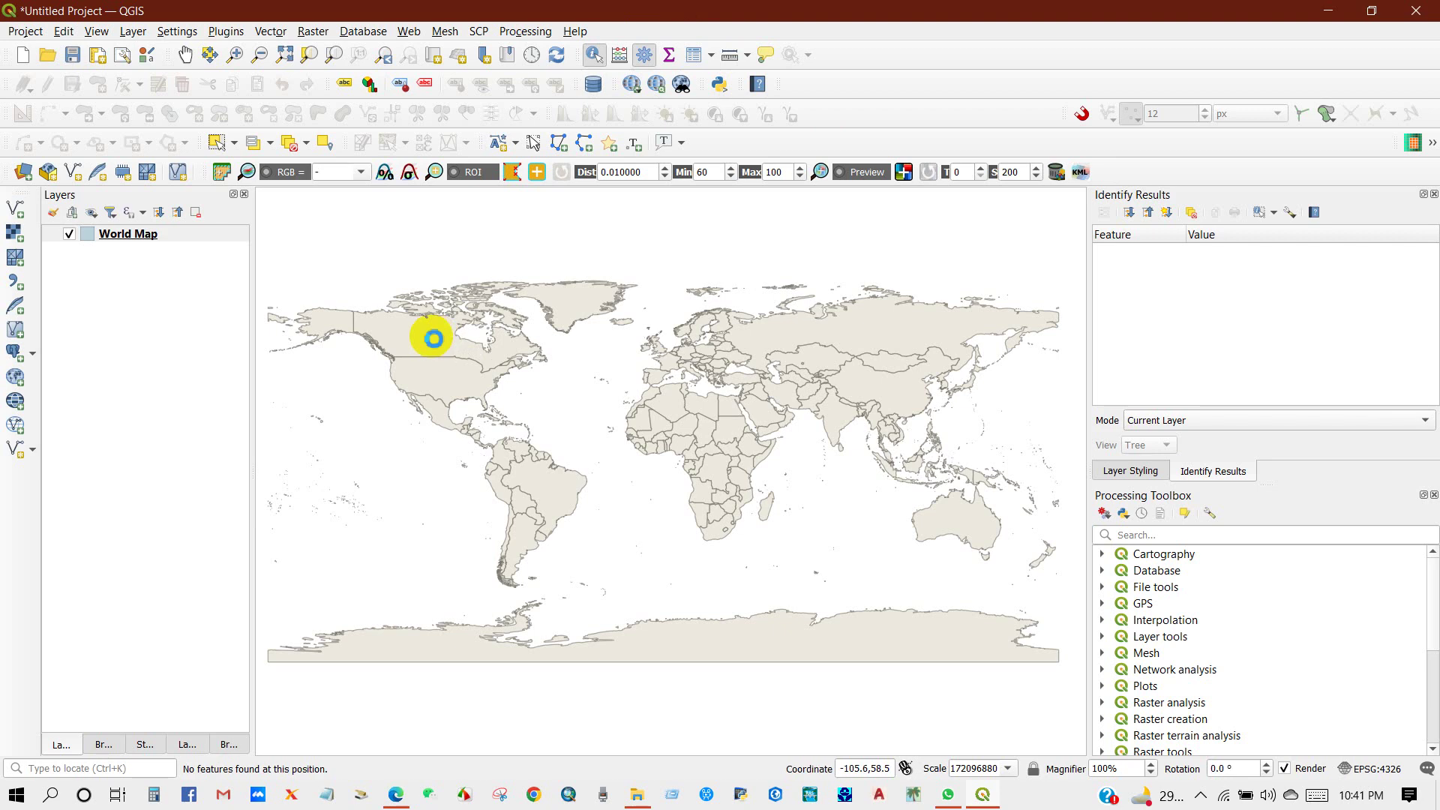
left_click(1220, 342)
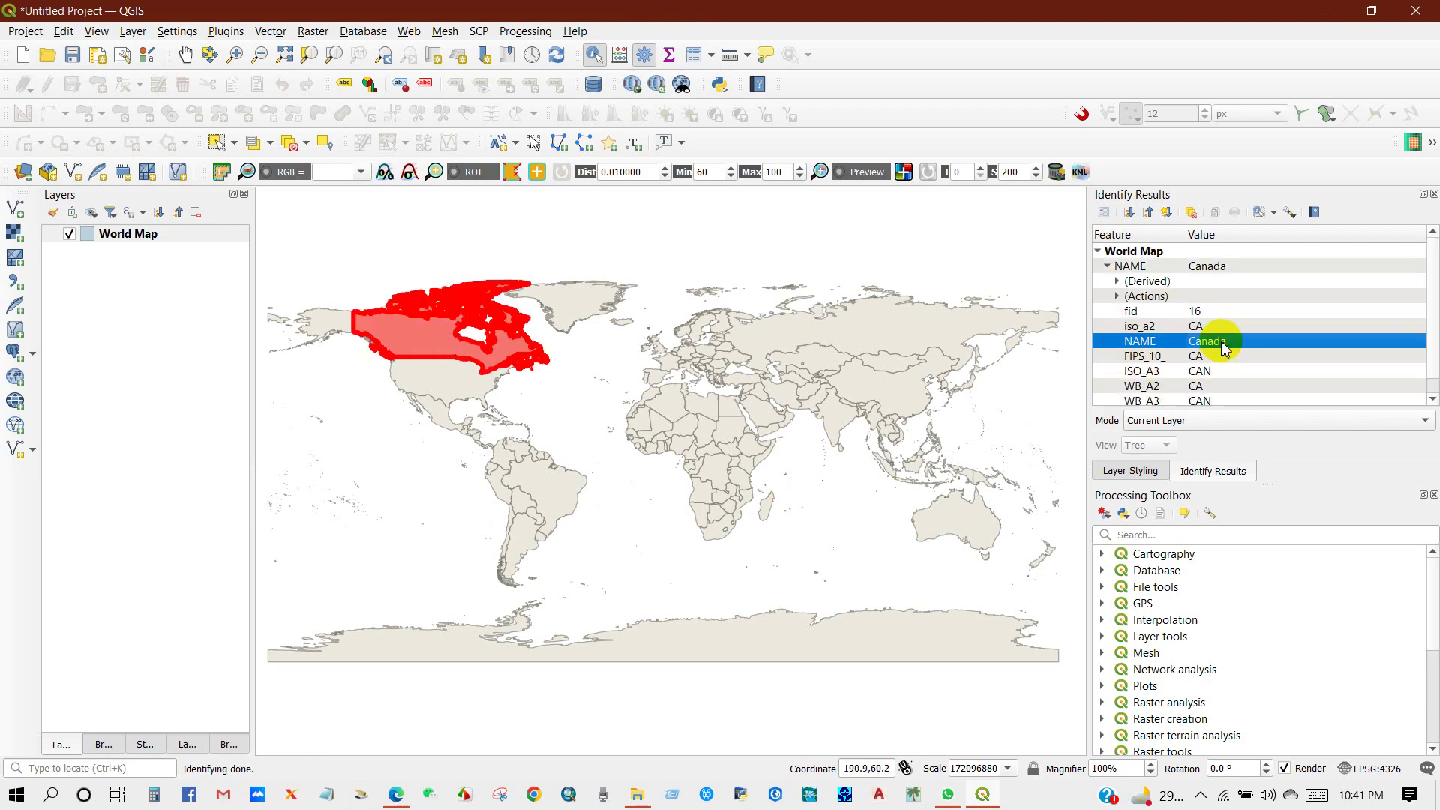
scroll(1206, 358, "down", 1)
scroll(1206, 359, "up", 1)
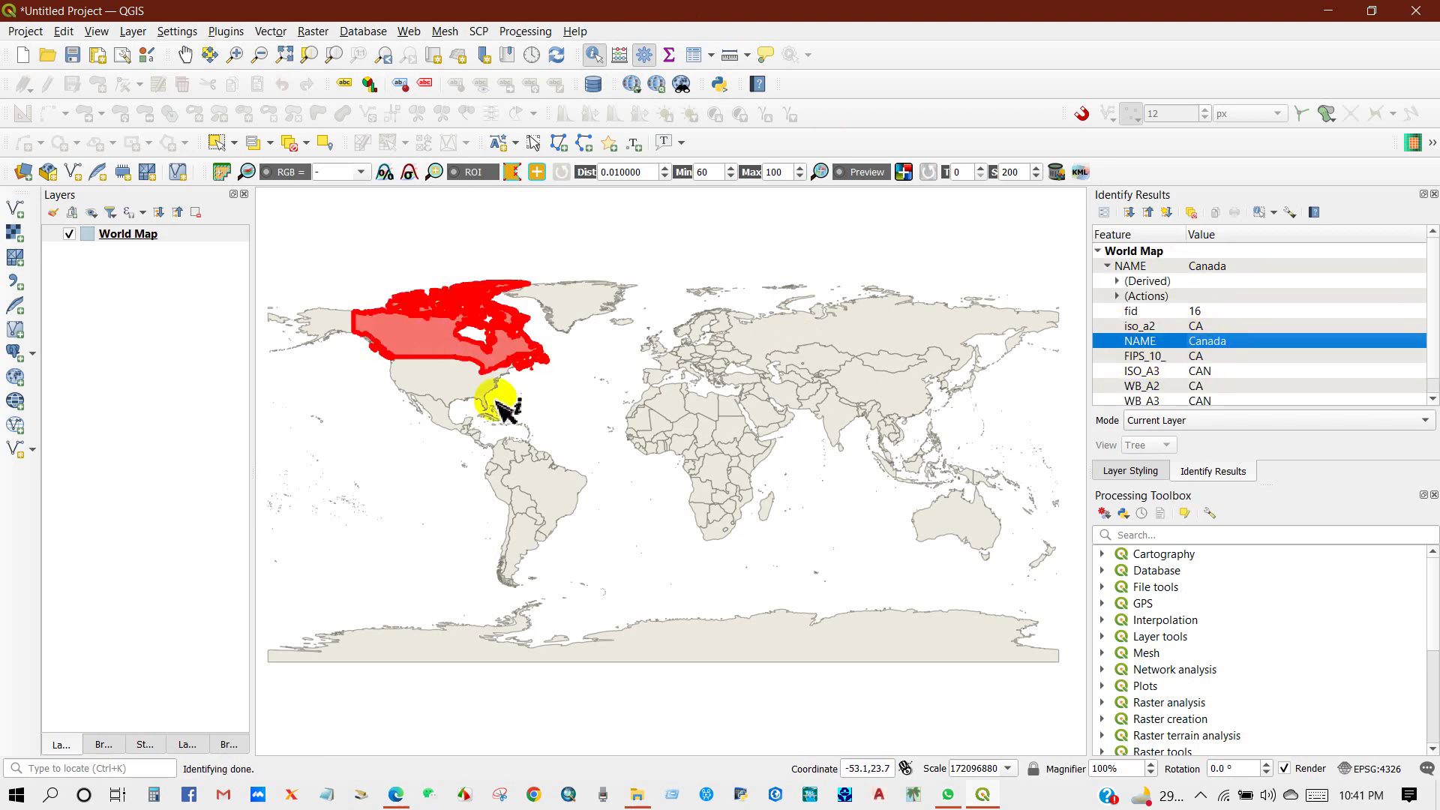
left_click(450, 384)
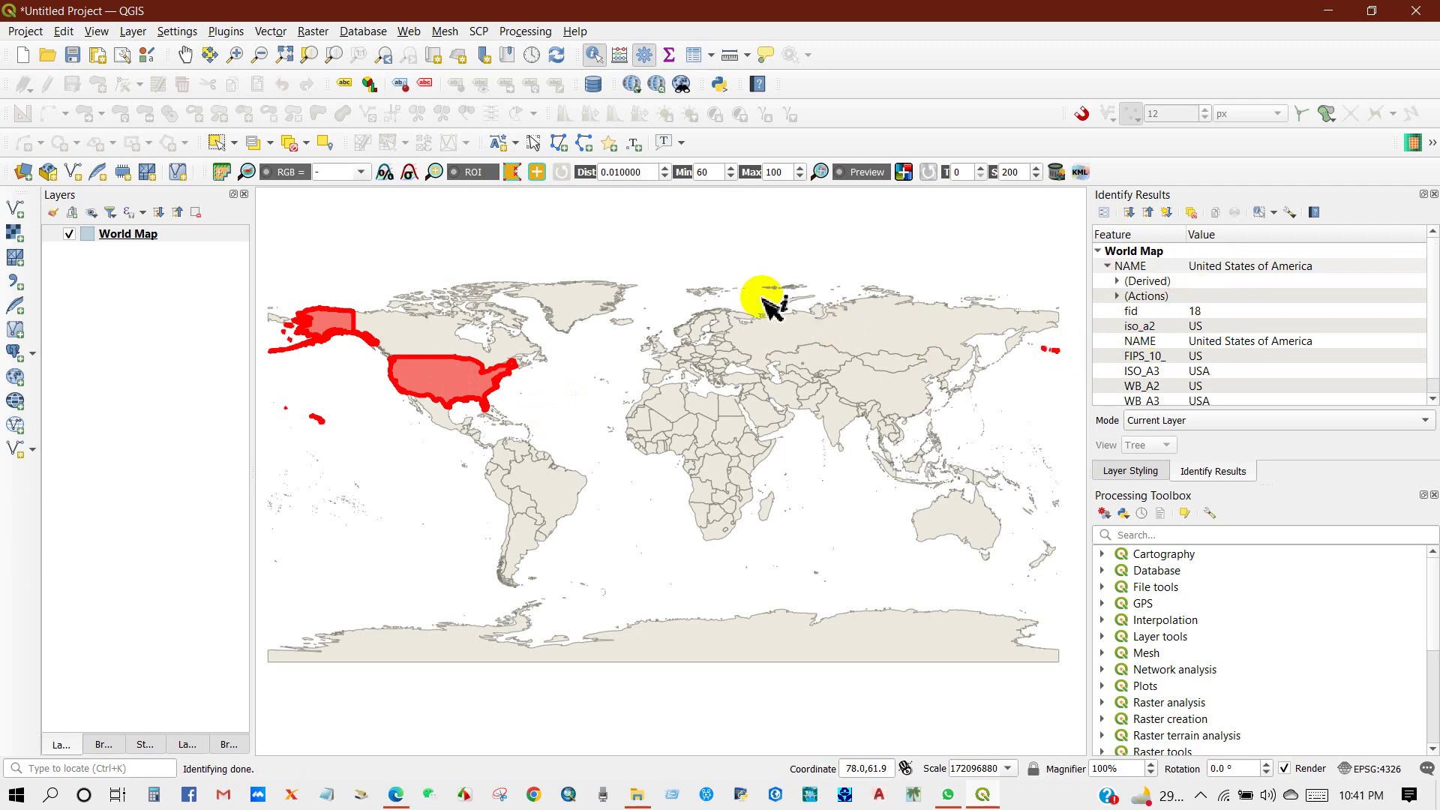
left_click(715, 260)
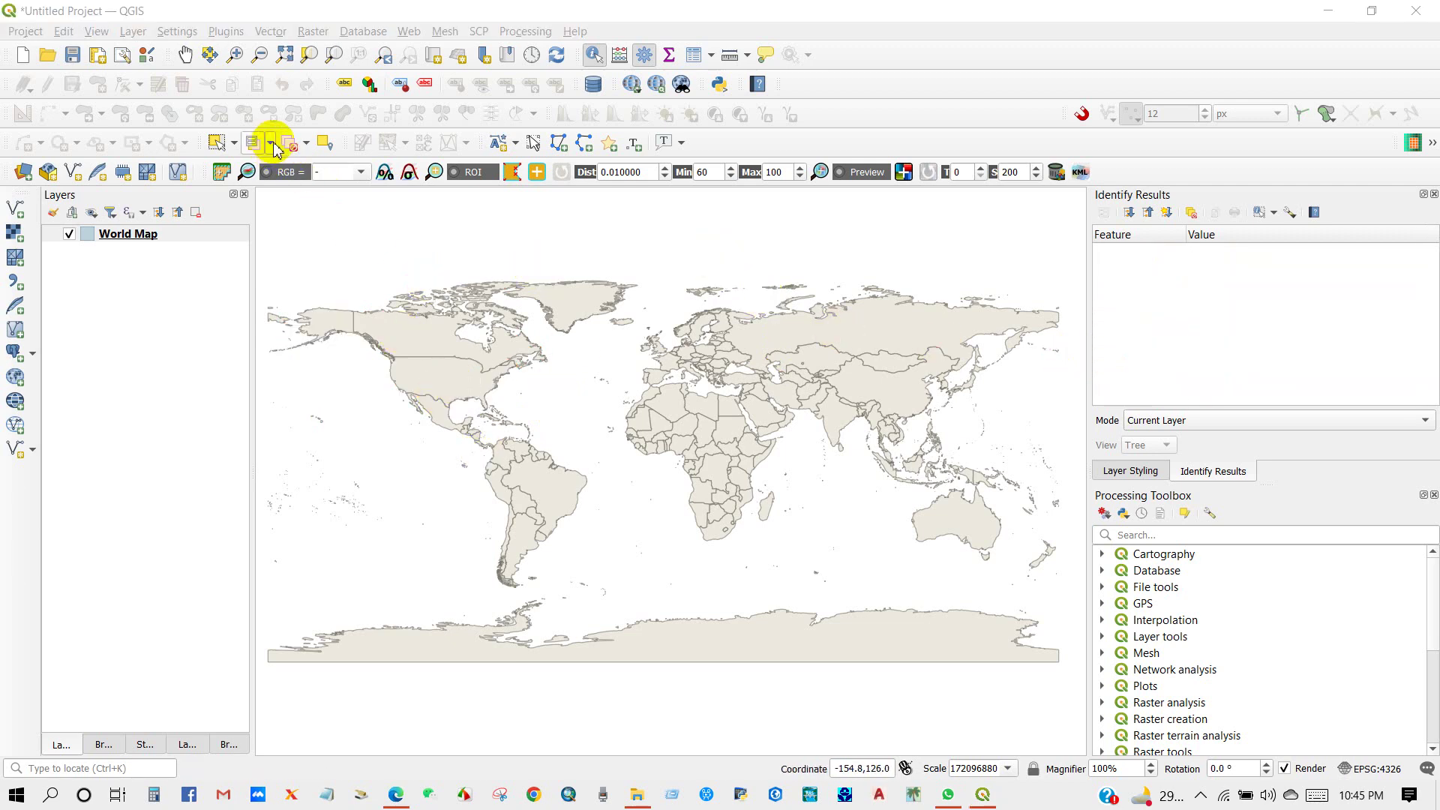
left_click(275, 144)
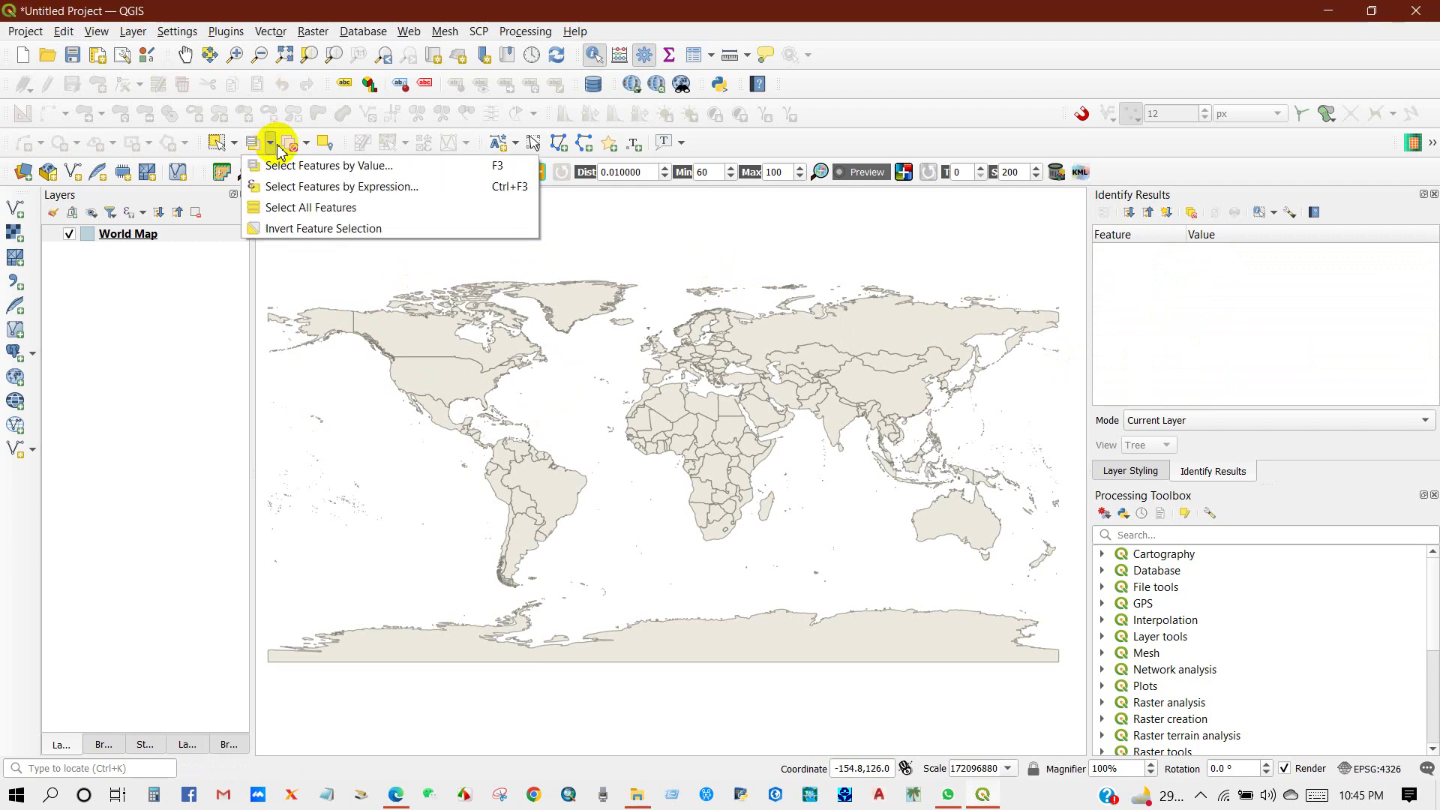
- Select Bangladesh by NAME using Select Features by Value
left_click(346, 172)
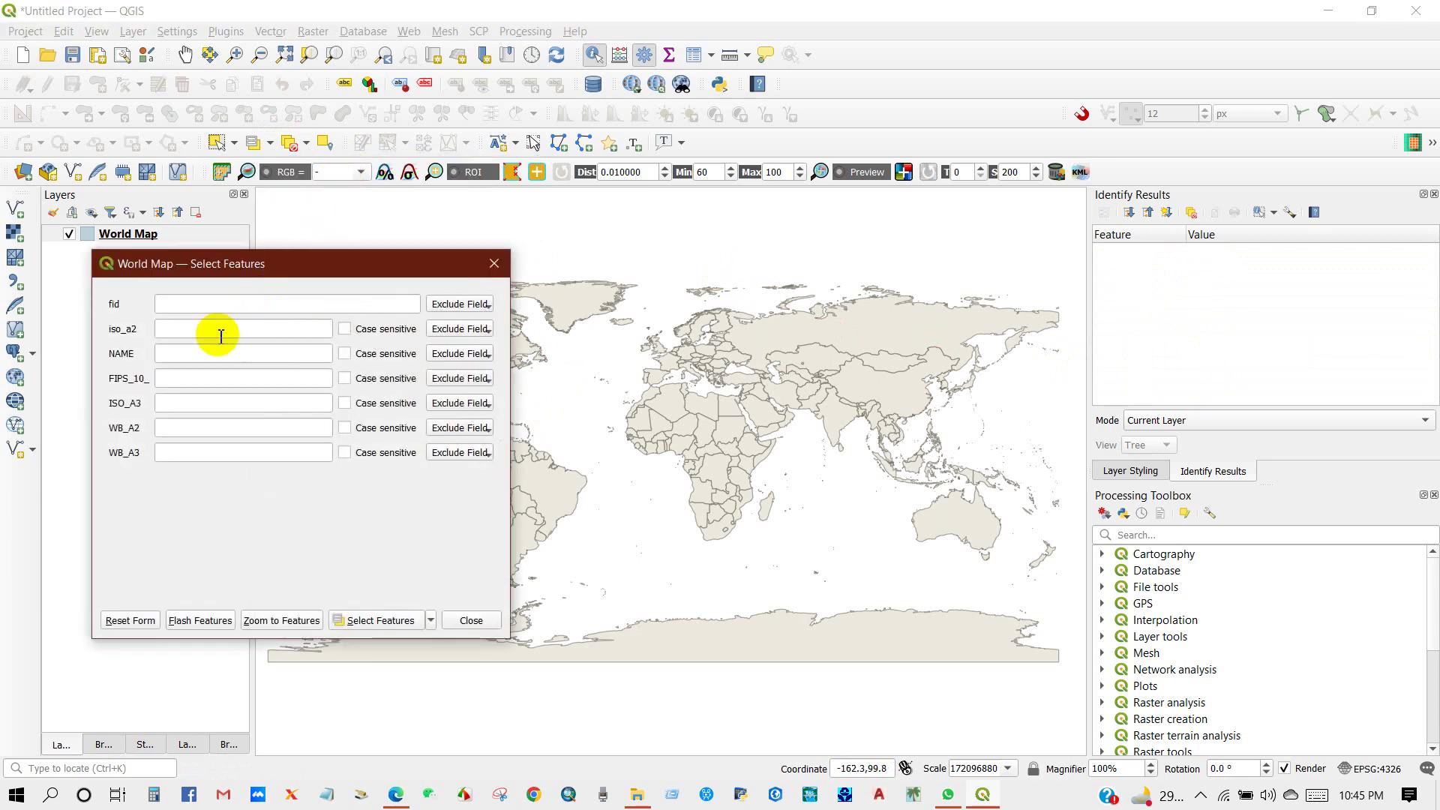
left_click(167, 354)
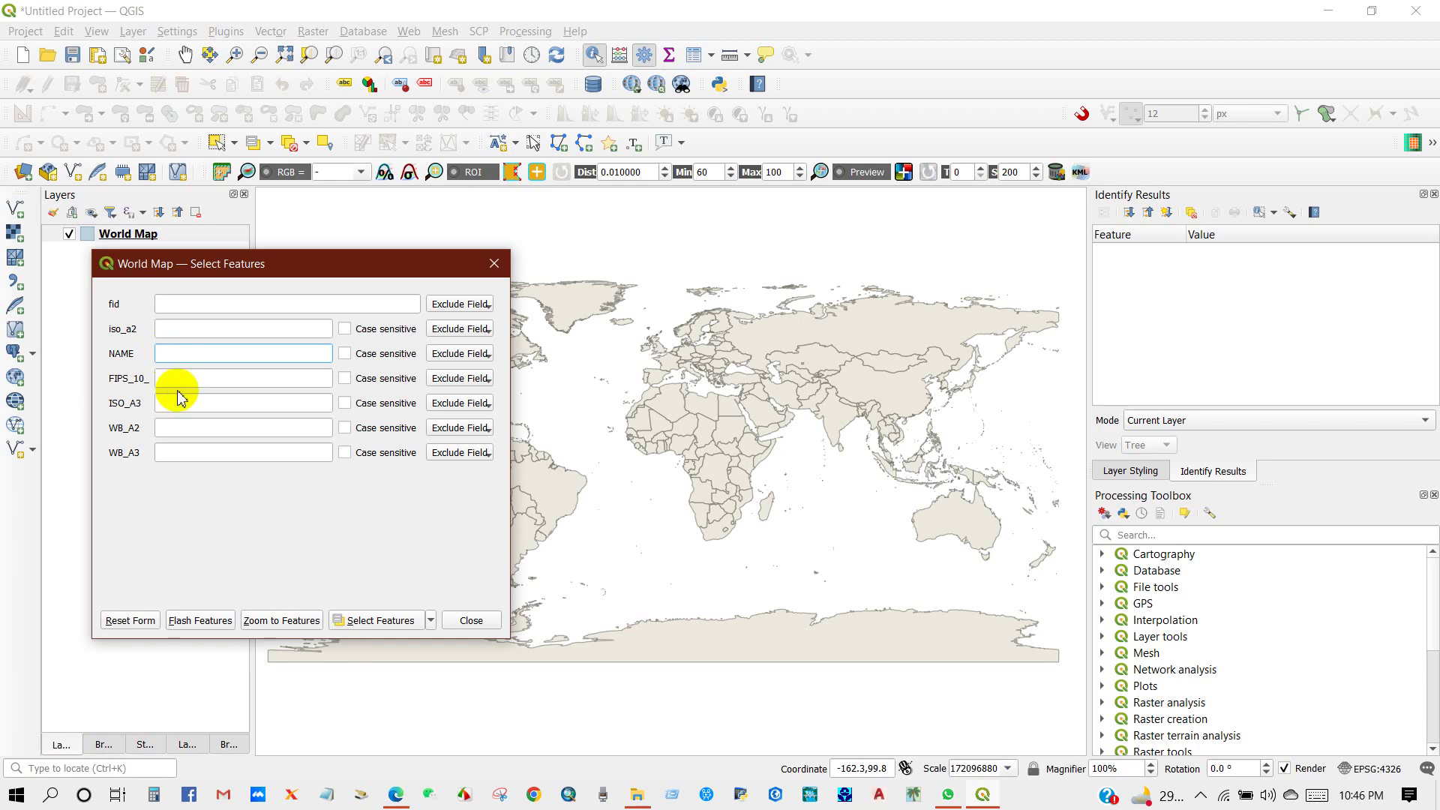
type("Ban")
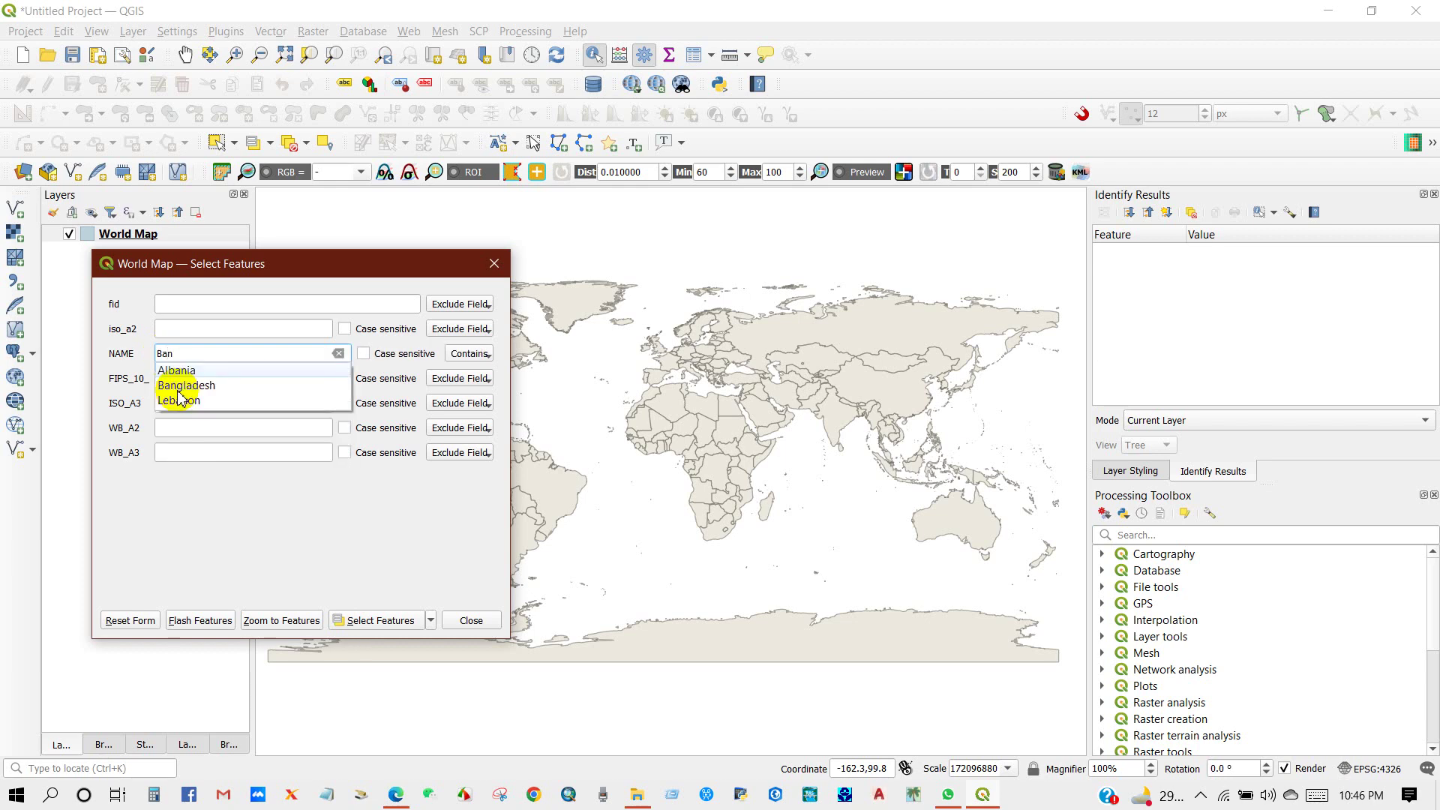
left_click(177, 385)
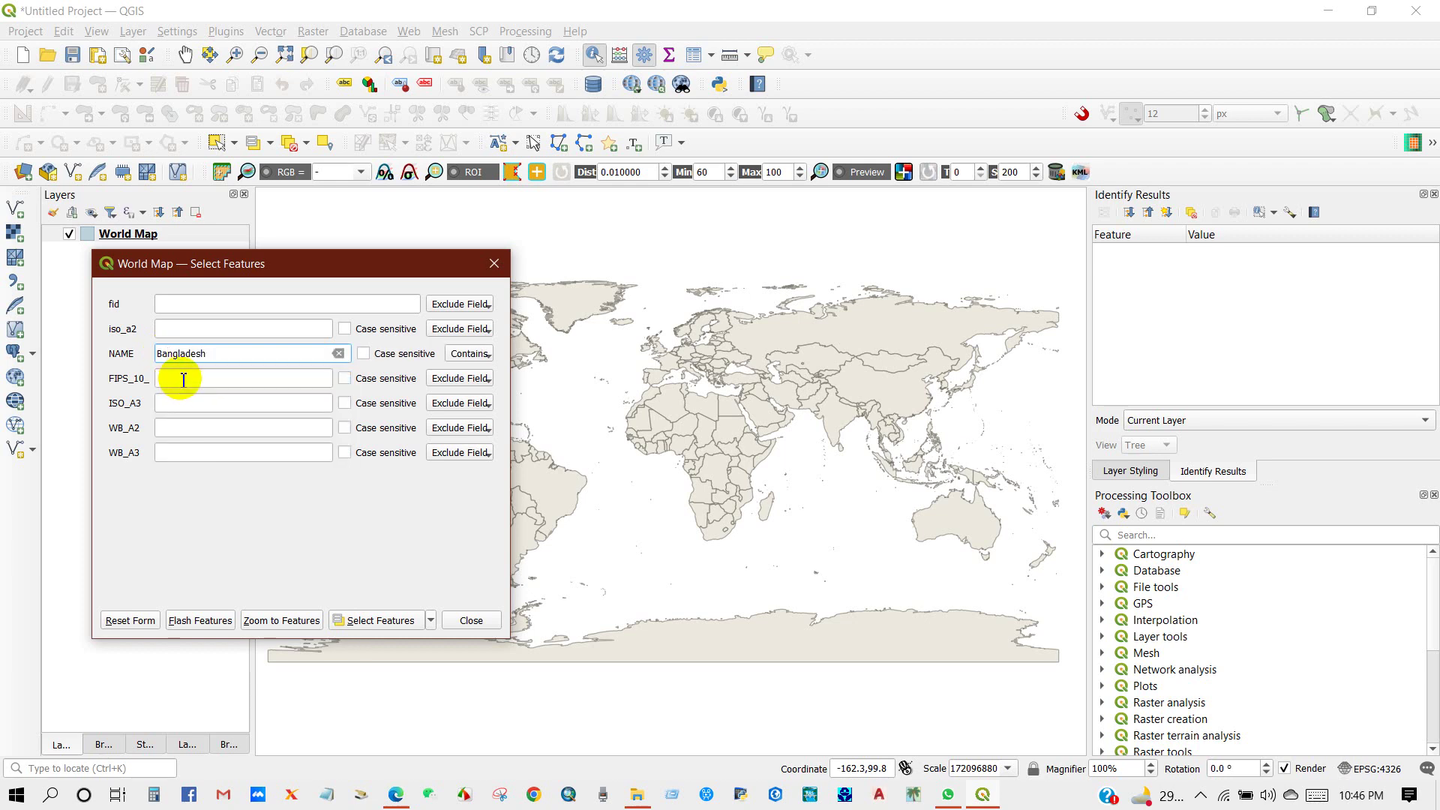
left_click(376, 620)
- Move the selection form over the map and highlight the Bangladesh value for replacing
scroll(904, 423, "up", 3)
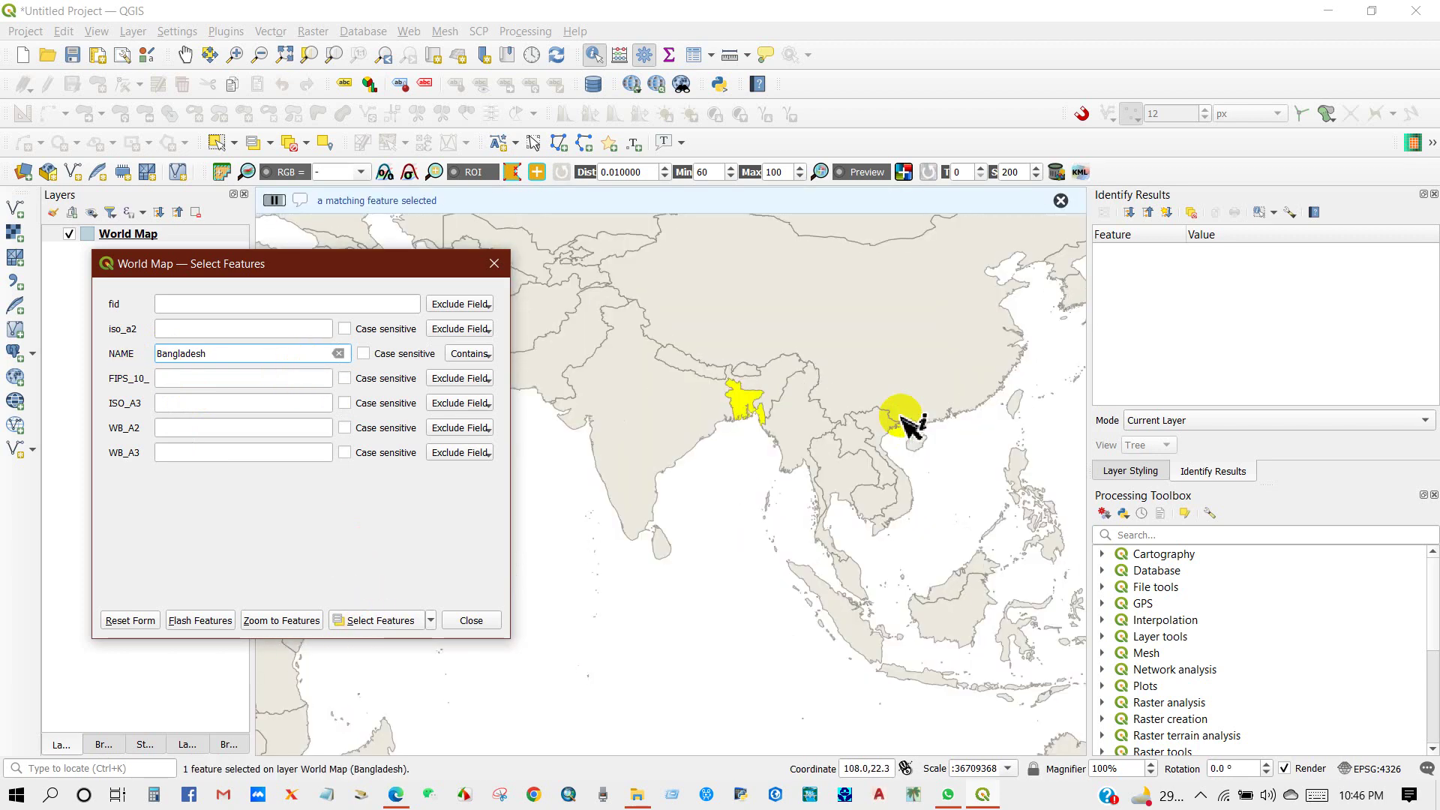
scroll(762, 450, "down", 1)
scroll(621, 425, "up", 2)
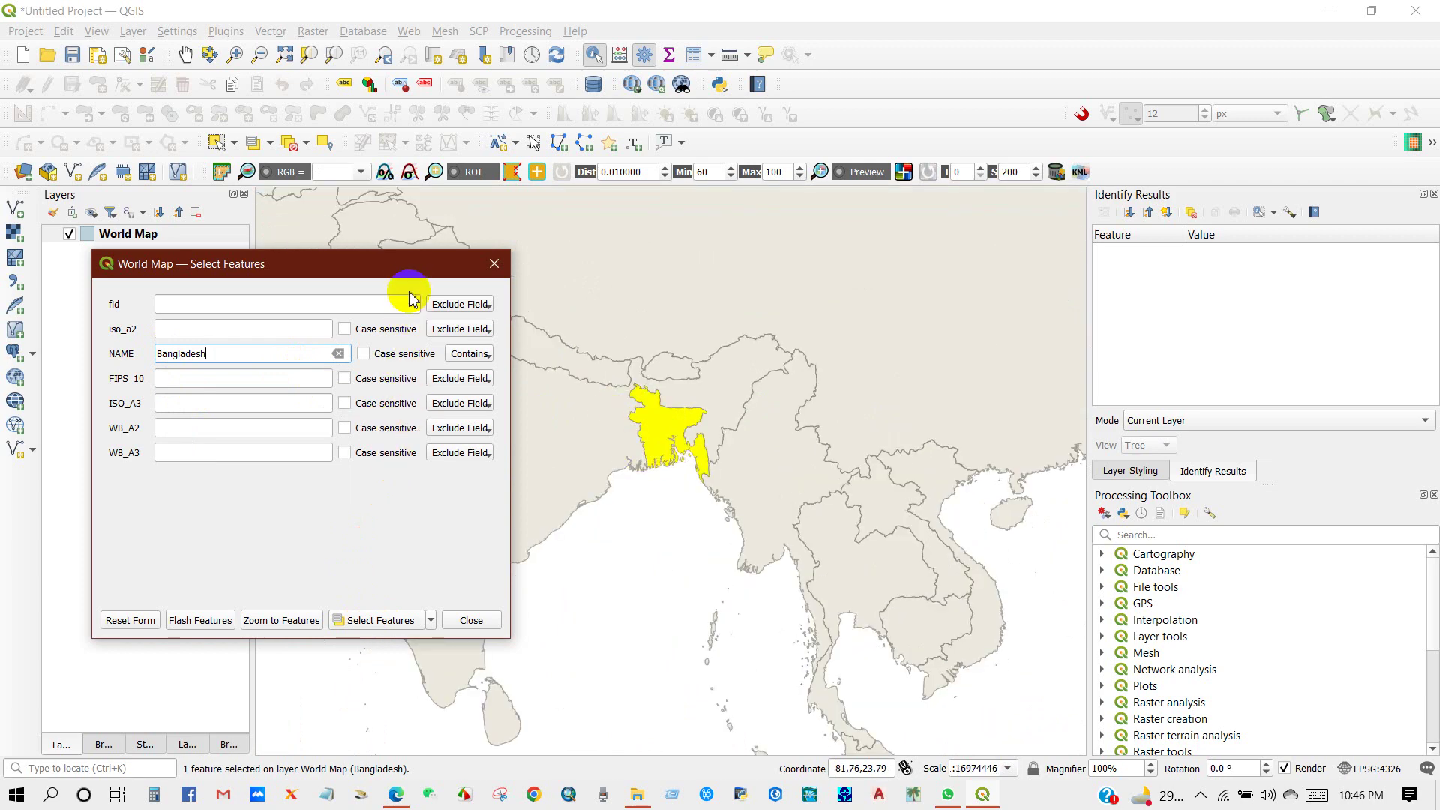
left_click_drag(429, 266, 829, 269)
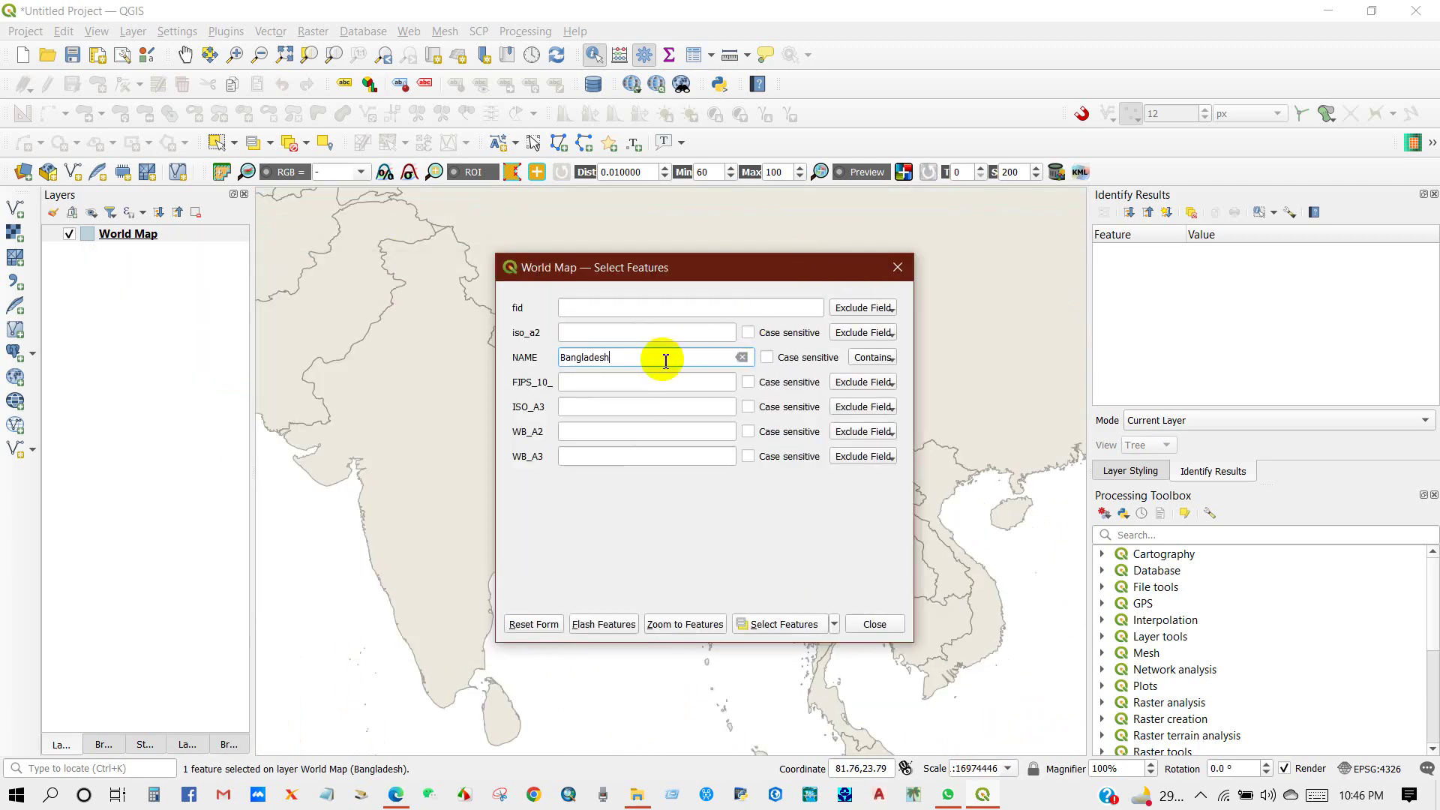
scroll(976, 484, "down", 3)
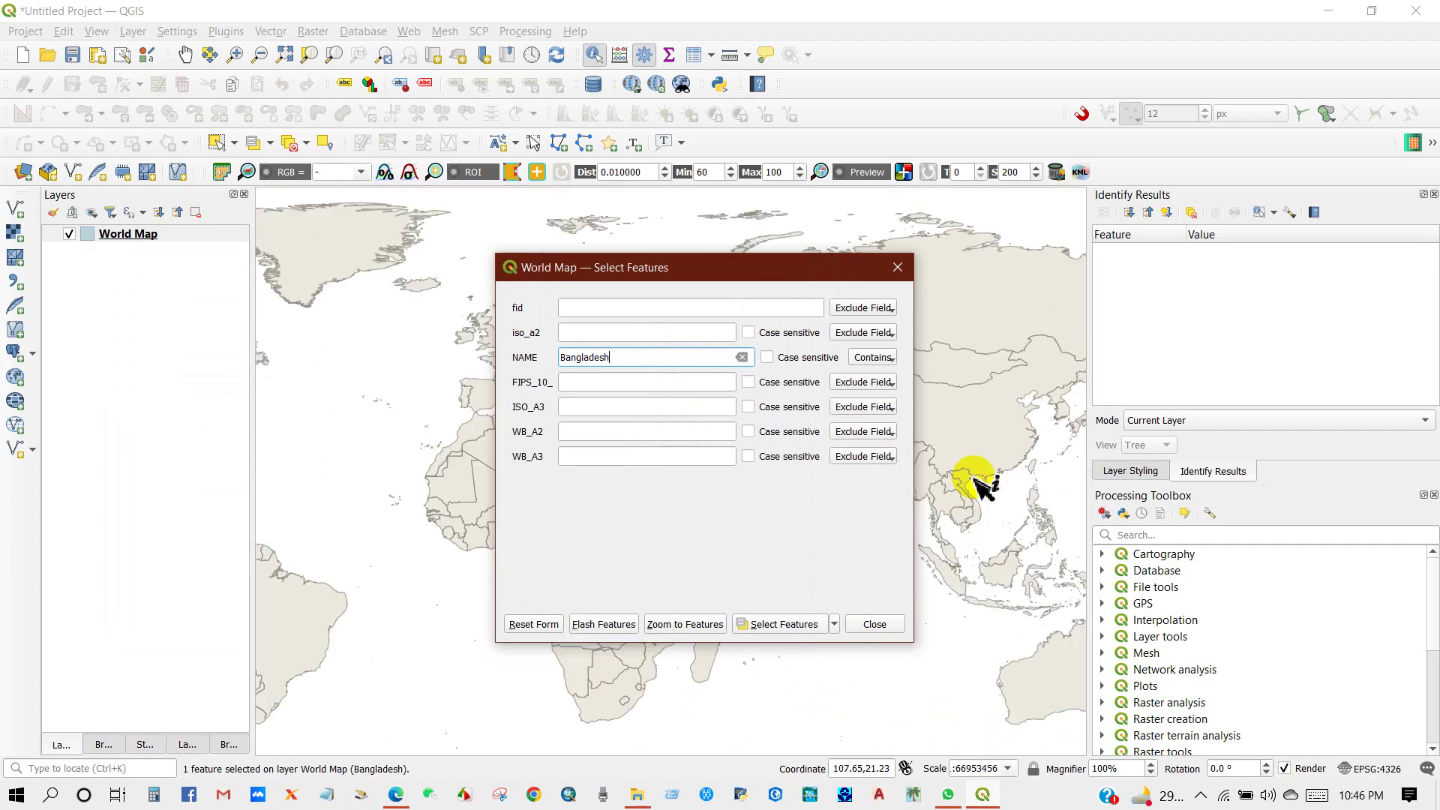
left_click_drag(629, 358, 524, 358)
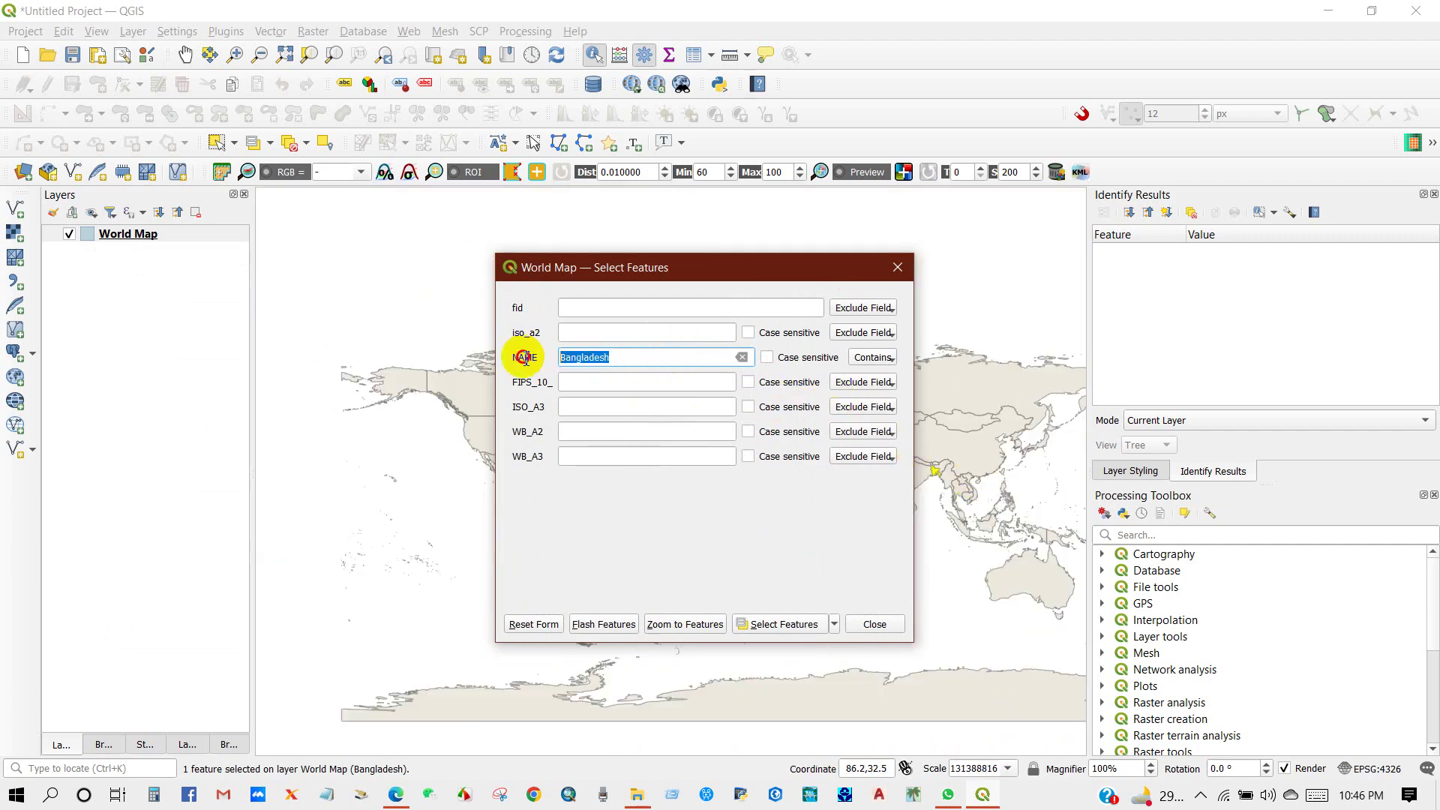
- Select India by NAME, giving 2 selected features, and move the form aside
type("Indi")
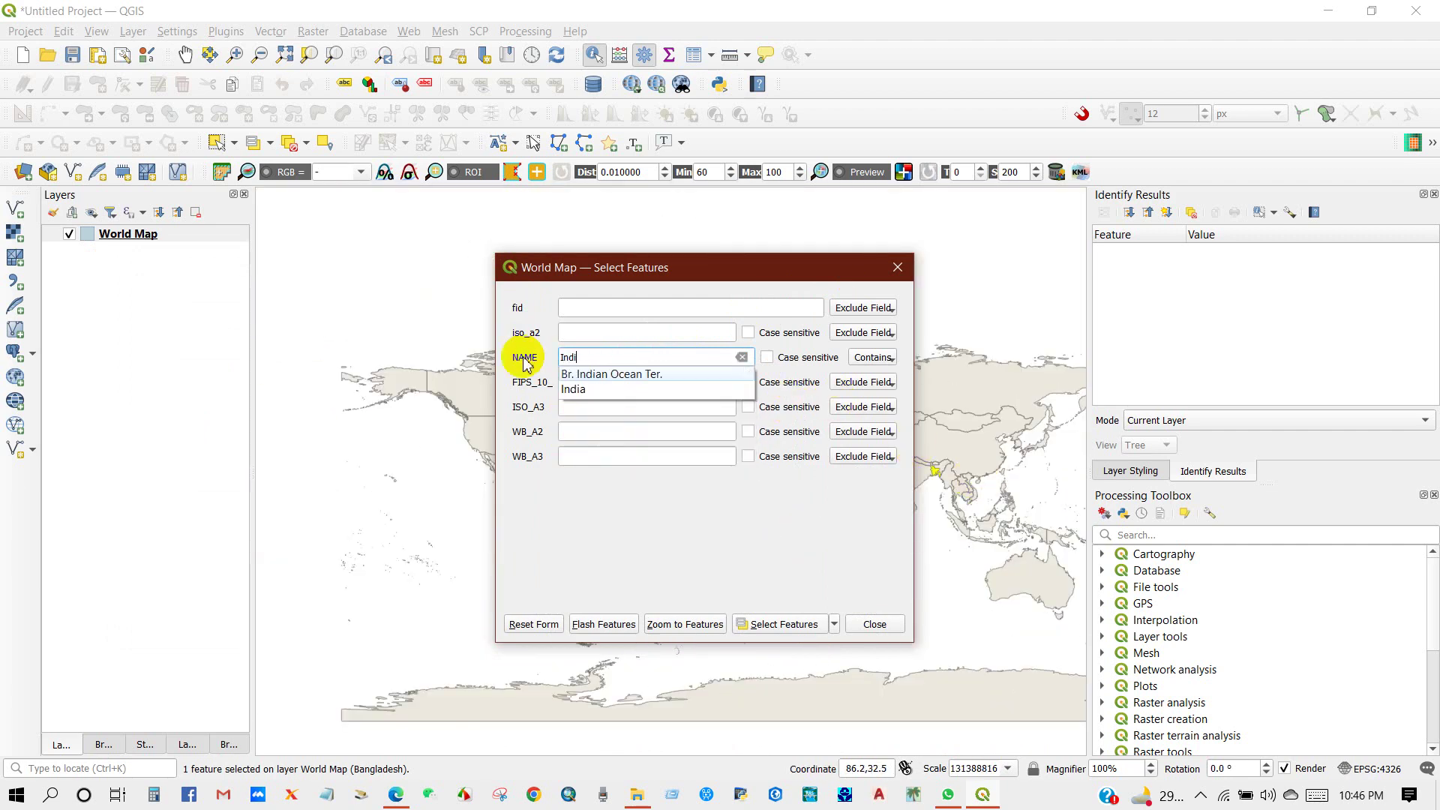
type("a")
left_click(574, 388)
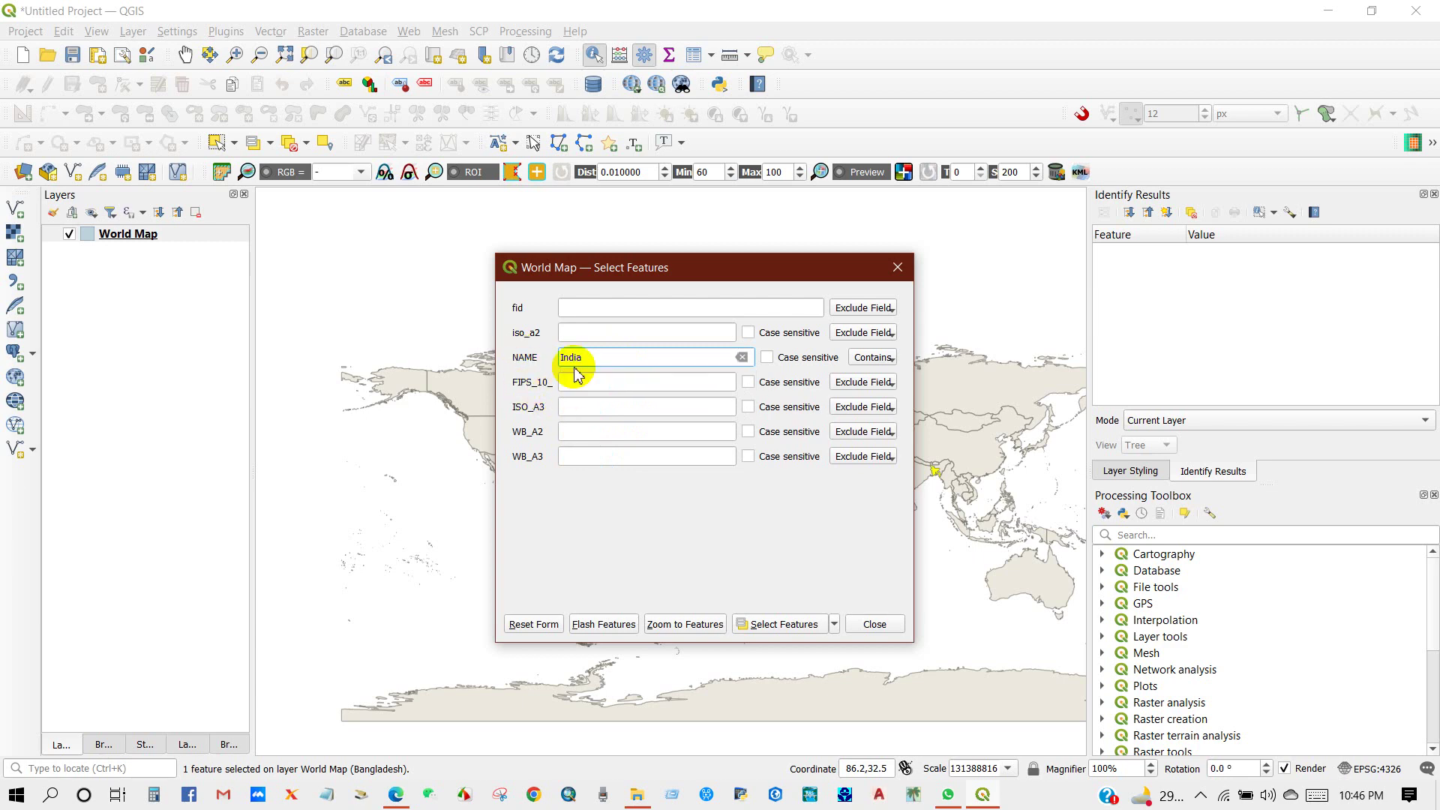
left_click(770, 629)
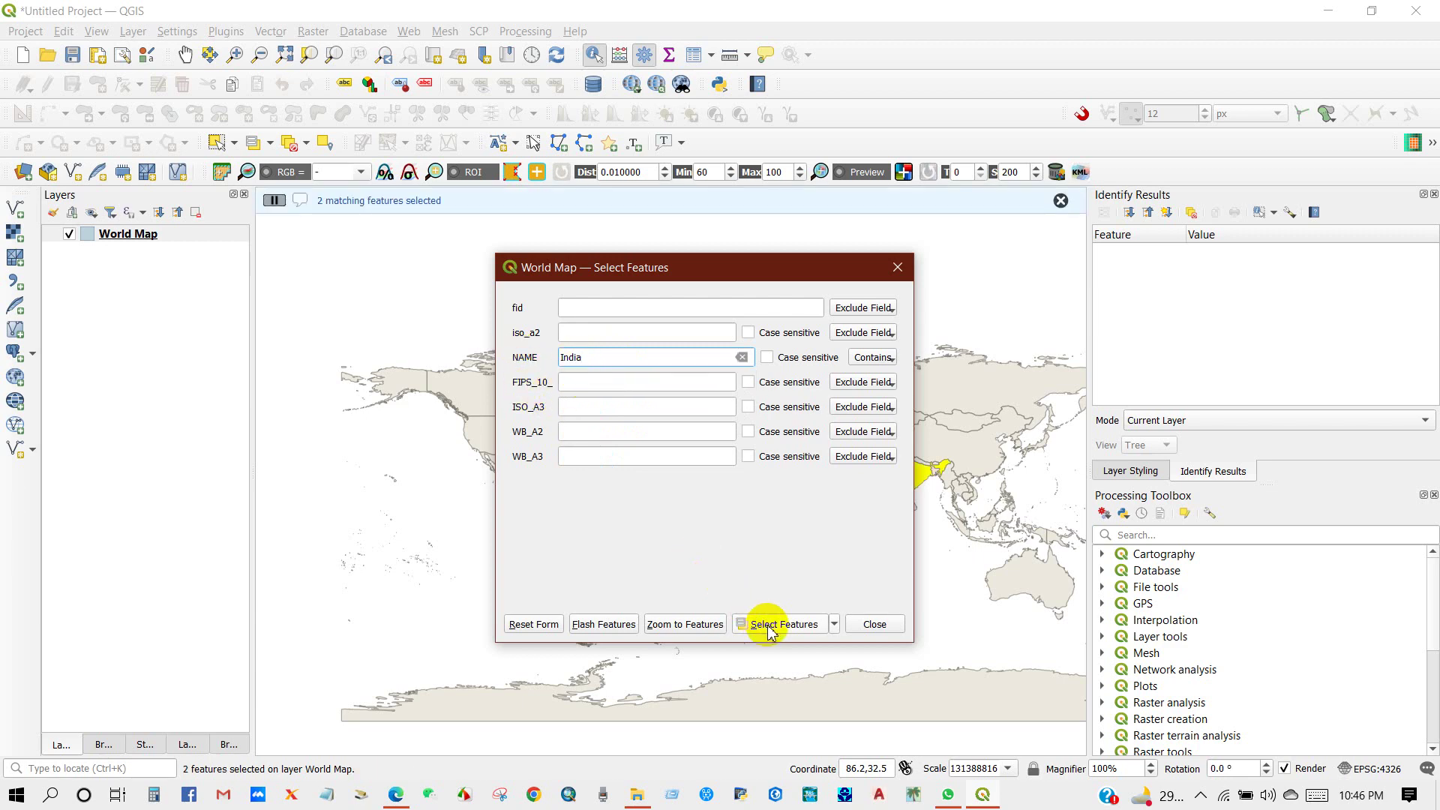
left_click_drag(707, 267, 424, 258)
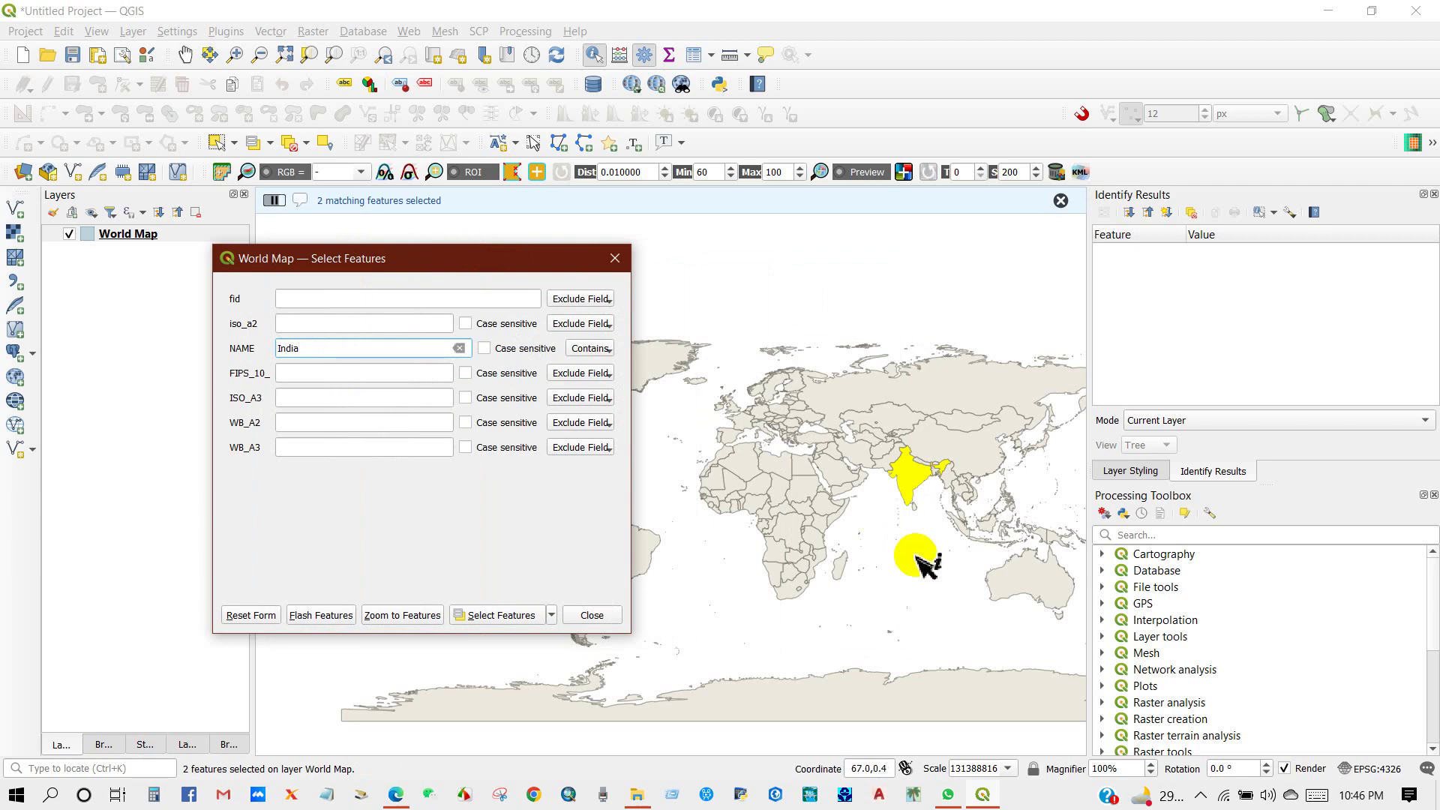
scroll(978, 525, "up", 1)
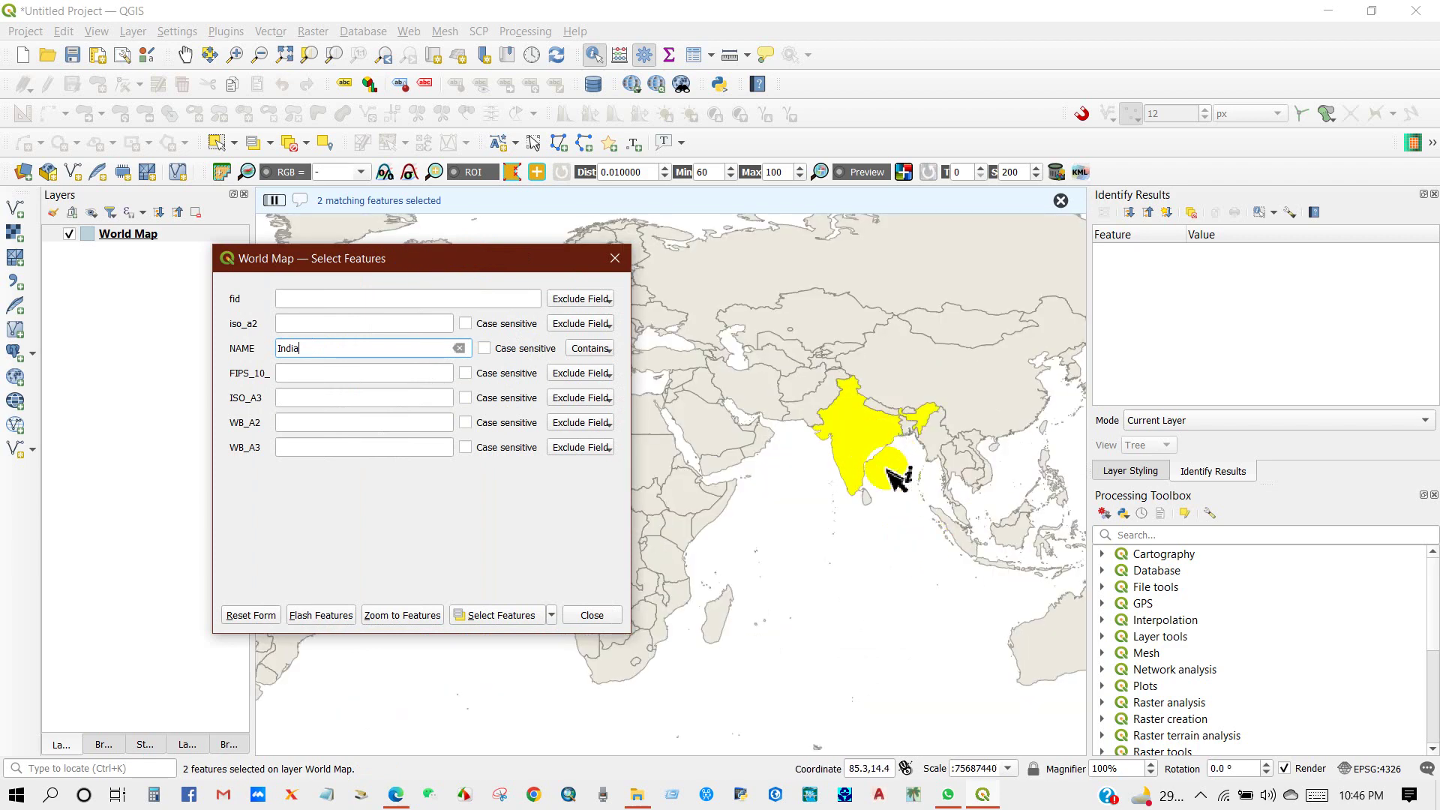
scroll(899, 479, "down", 1)
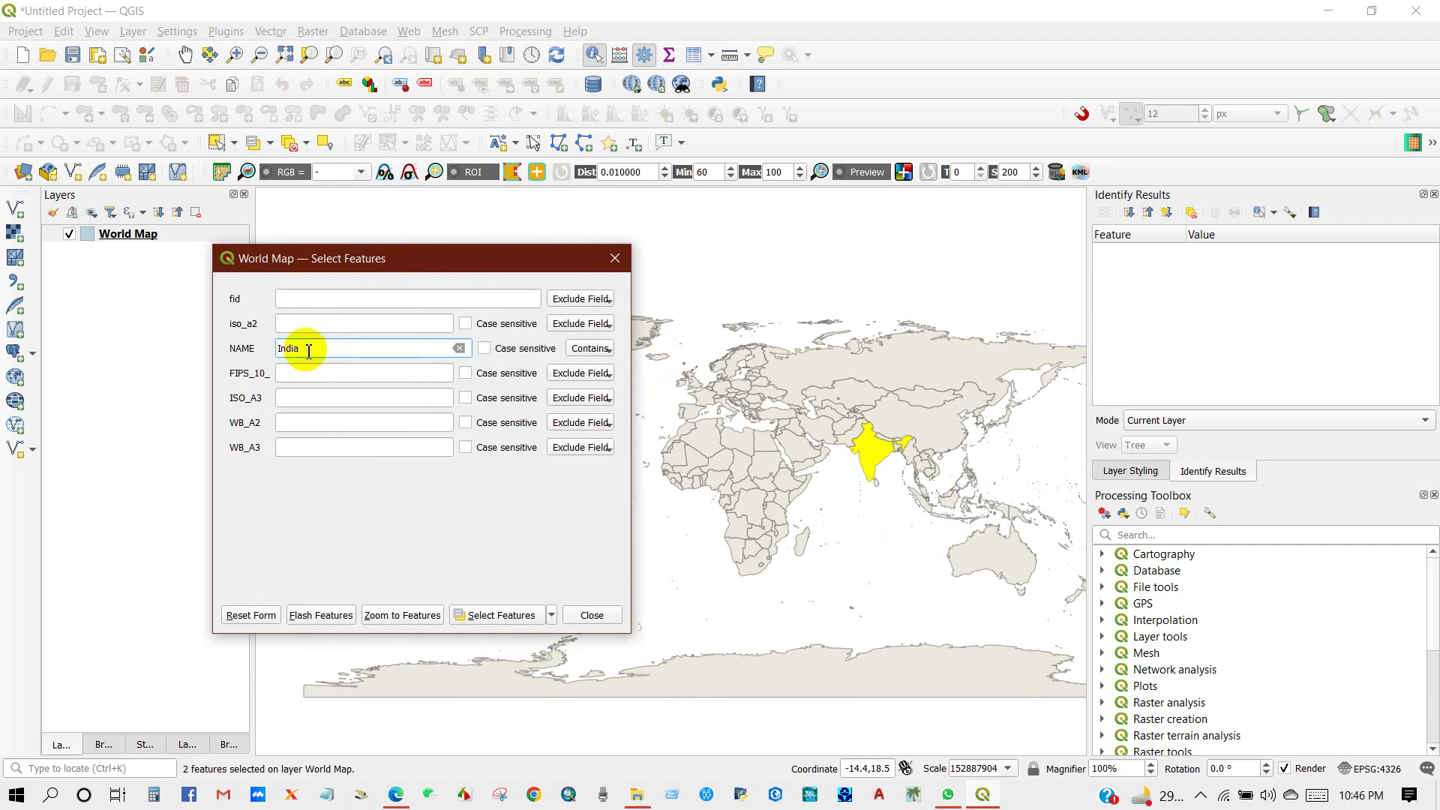
left_click_drag(308, 350, 272, 353)
- Select Pakistan by NAME in the select-by-value form
type("Paki")
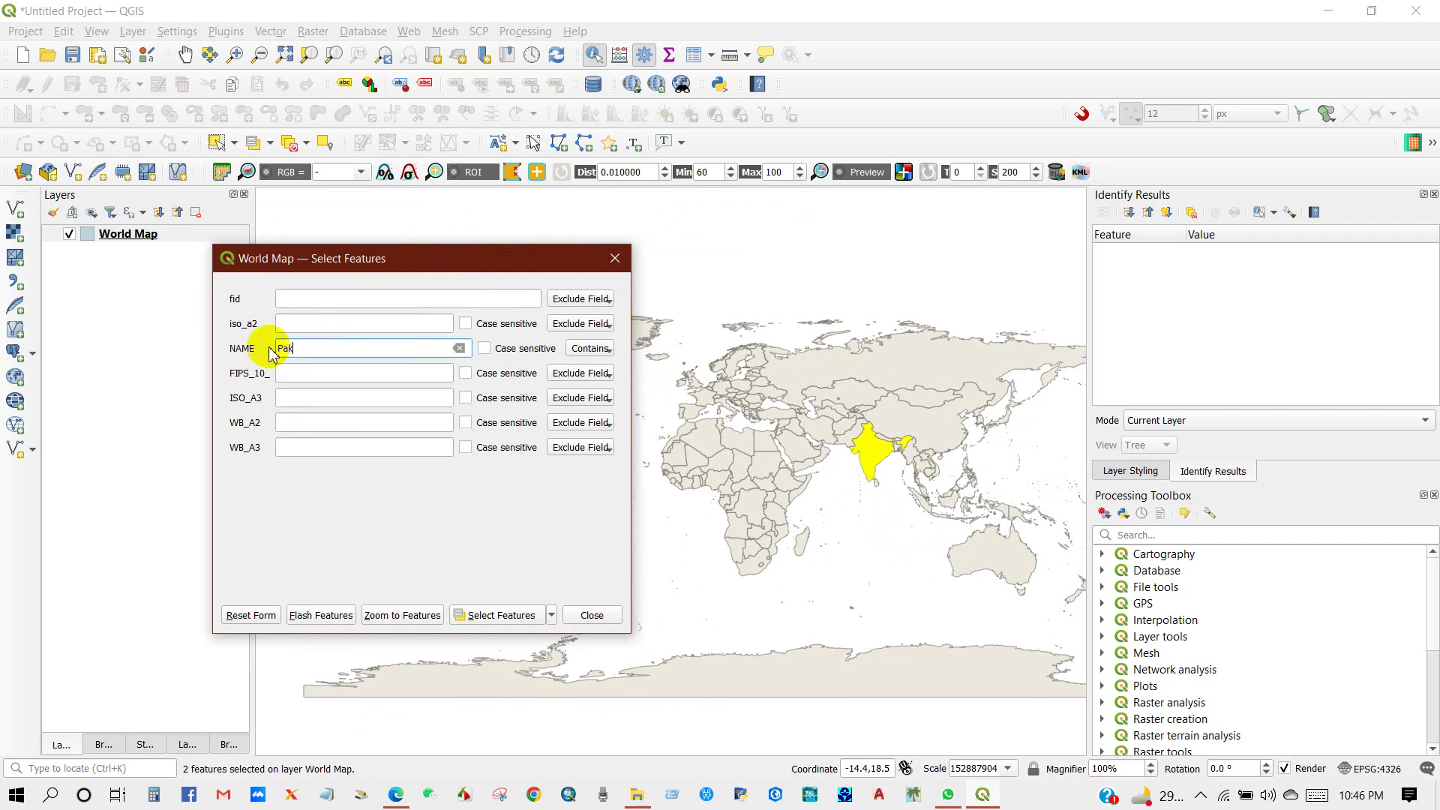
left_click(293, 366)
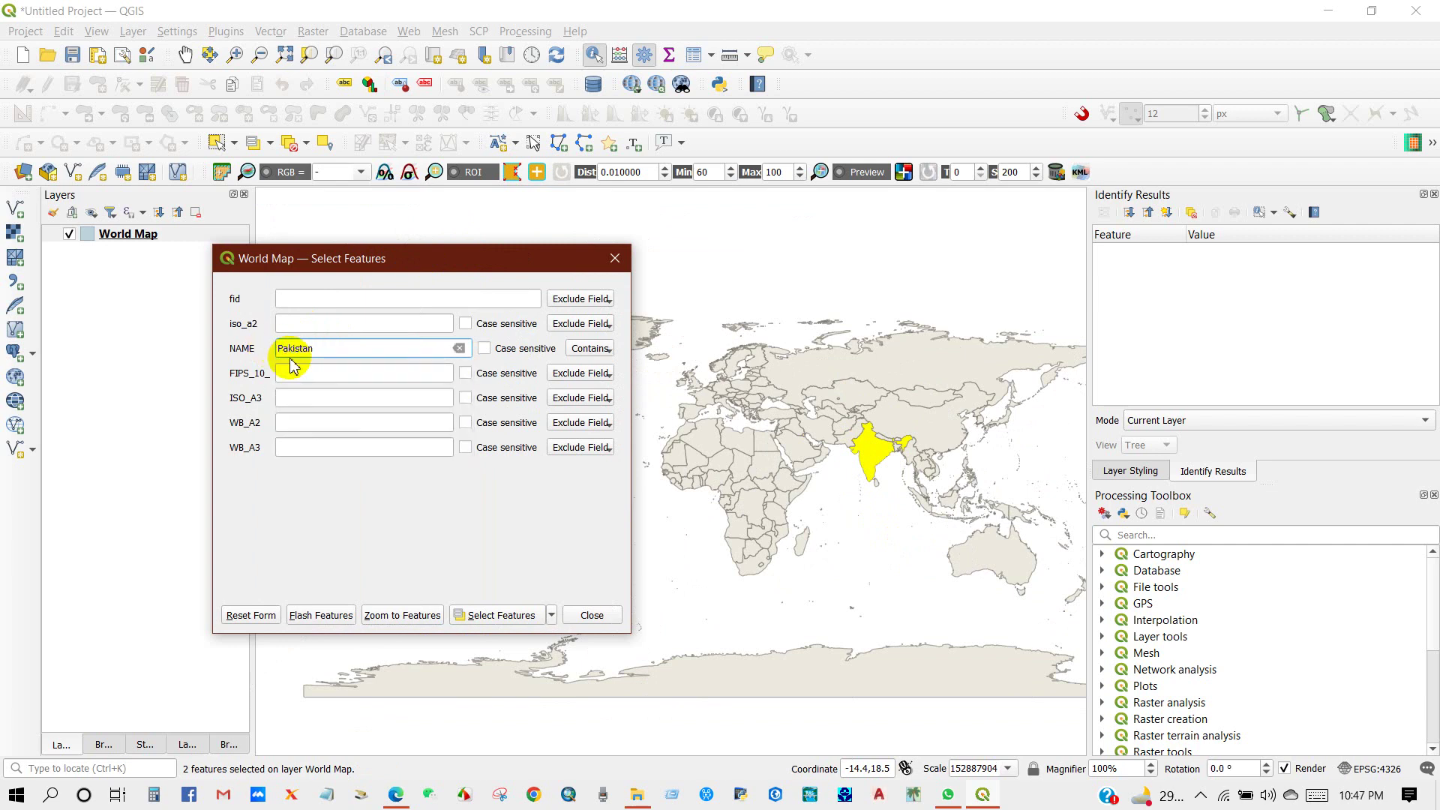
left_click(498, 616)
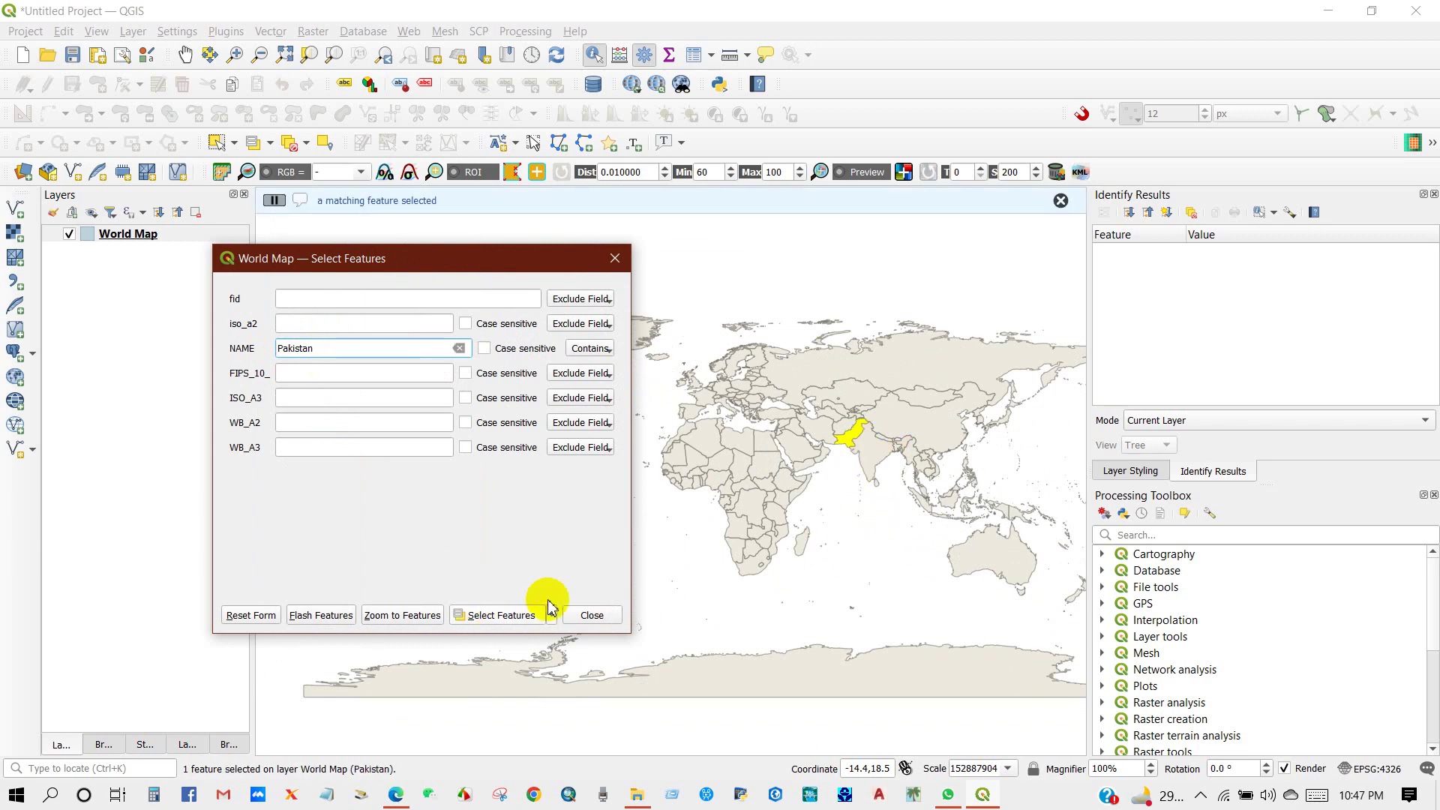
scroll(873, 440, "up", 1)
scroll(832, 435, "down", 1)
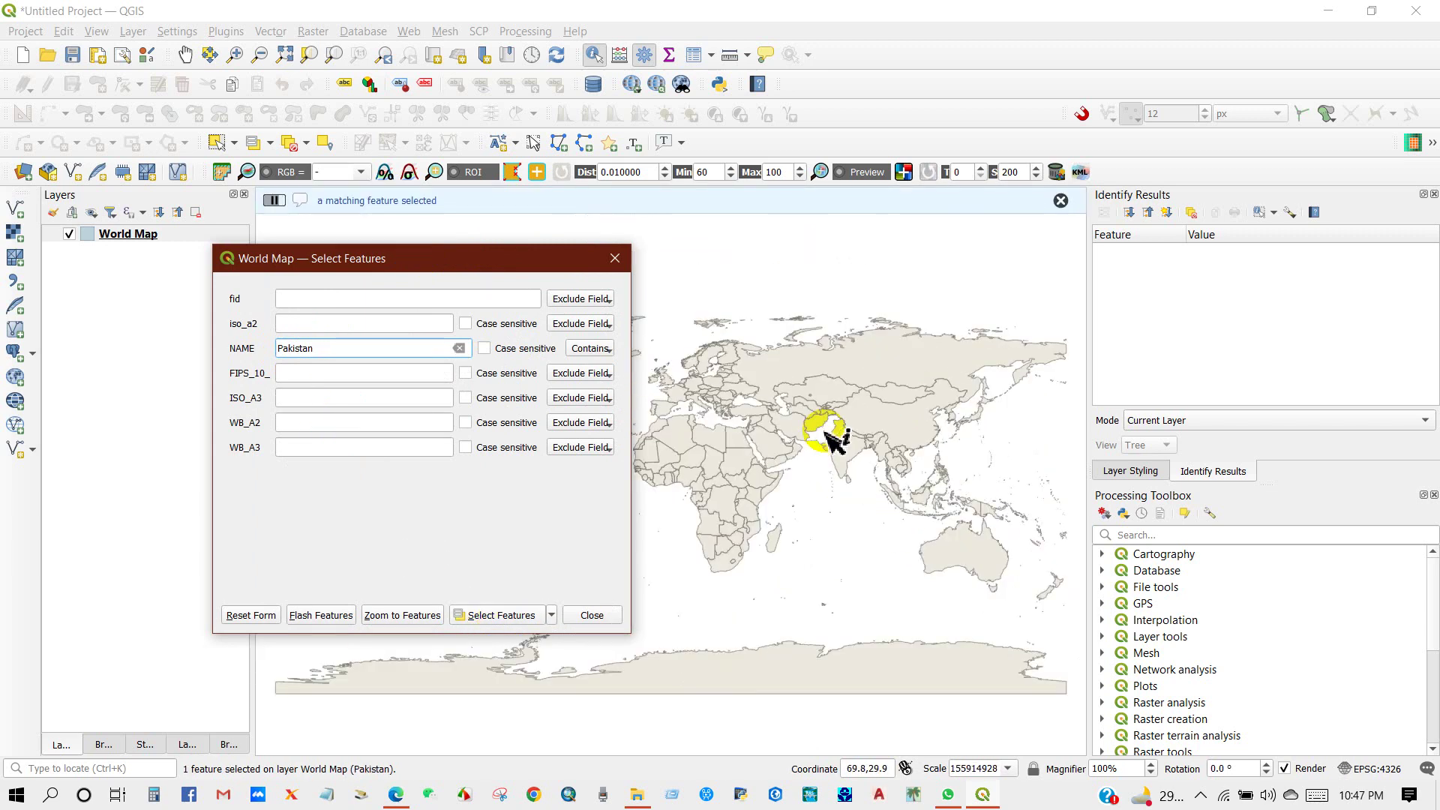
- Replace the NAME value with Nepal, select it, and close the form
left_click(255, 342)
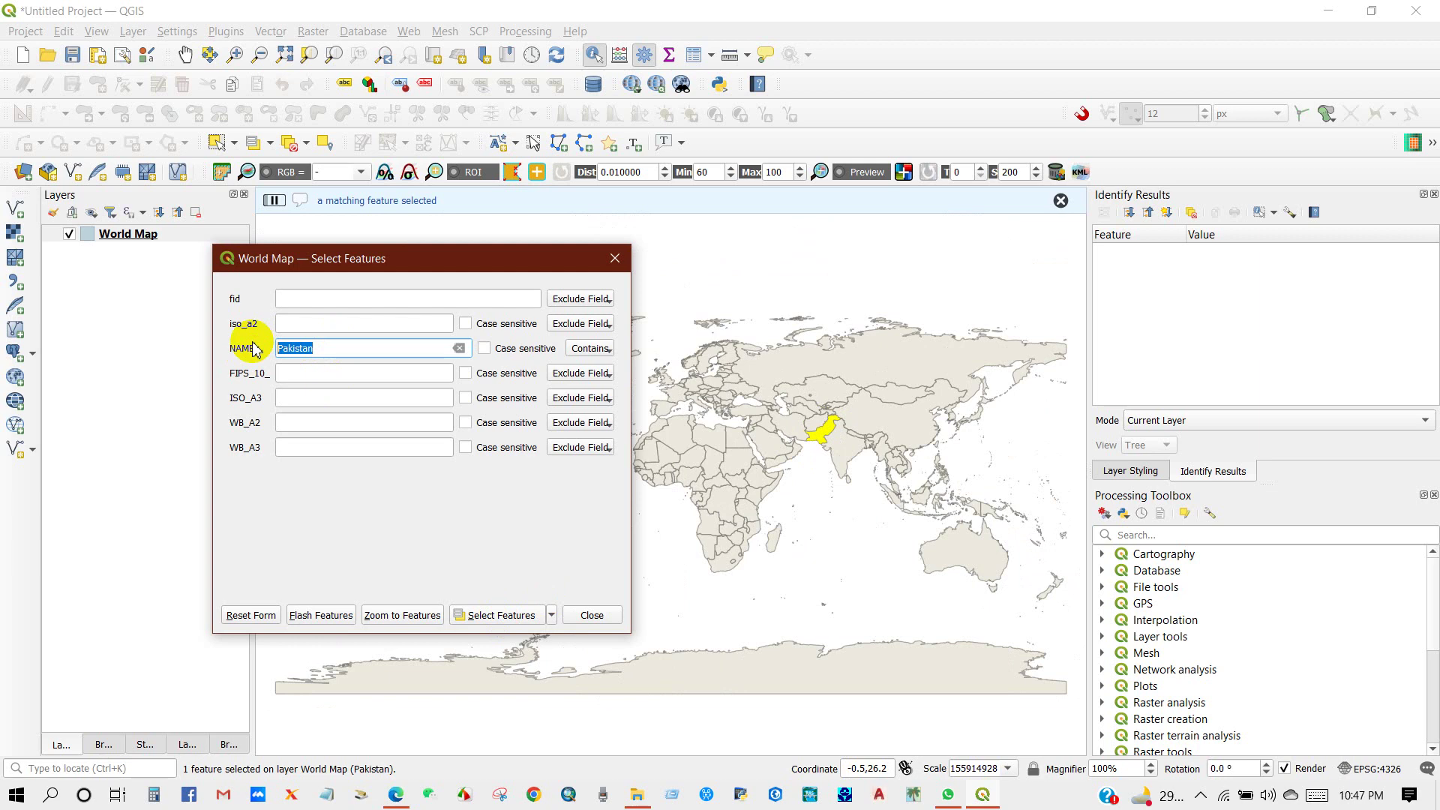
type("Nepa")
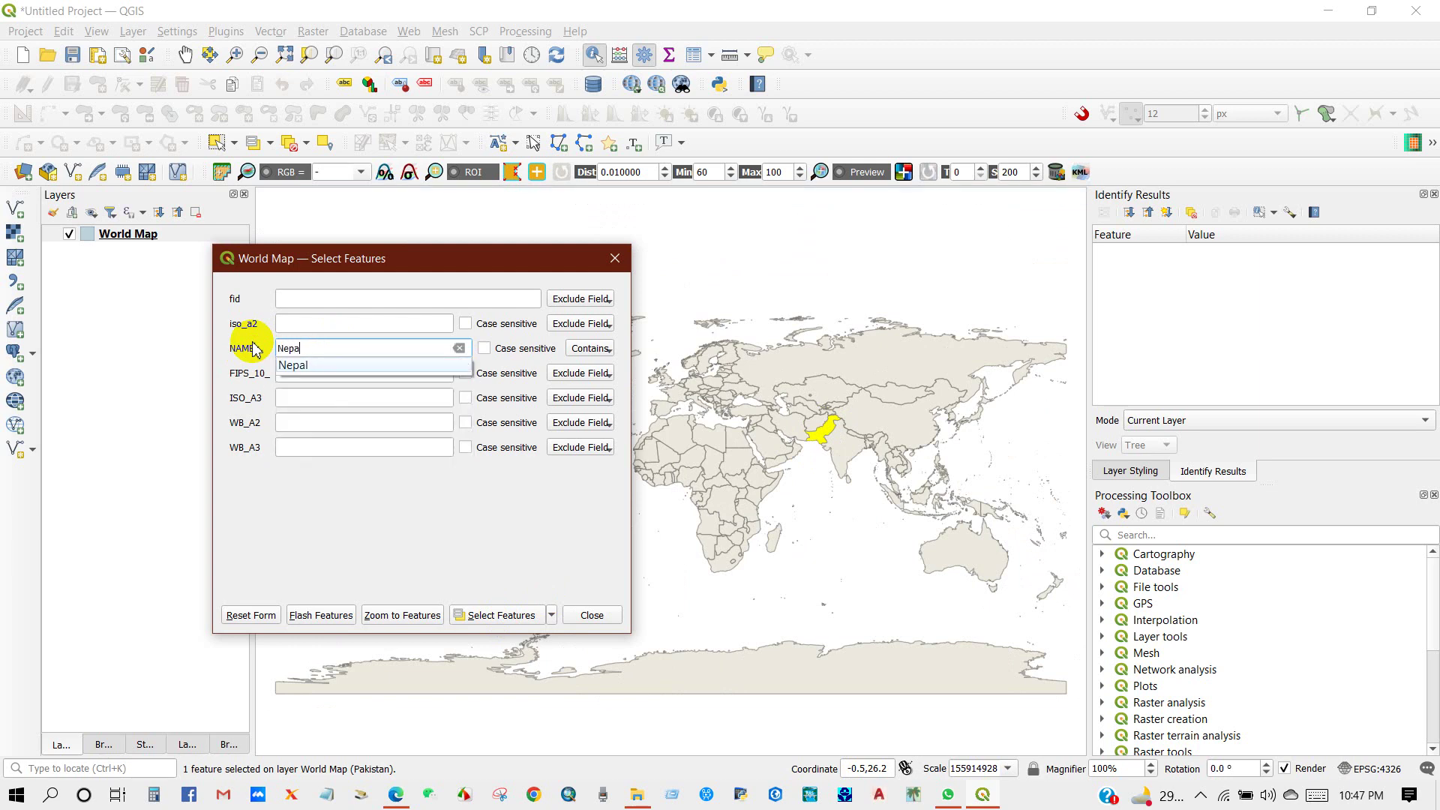
type("l")
left_click(294, 365)
left_click(511, 614)
scroll(856, 465, "up", 1)
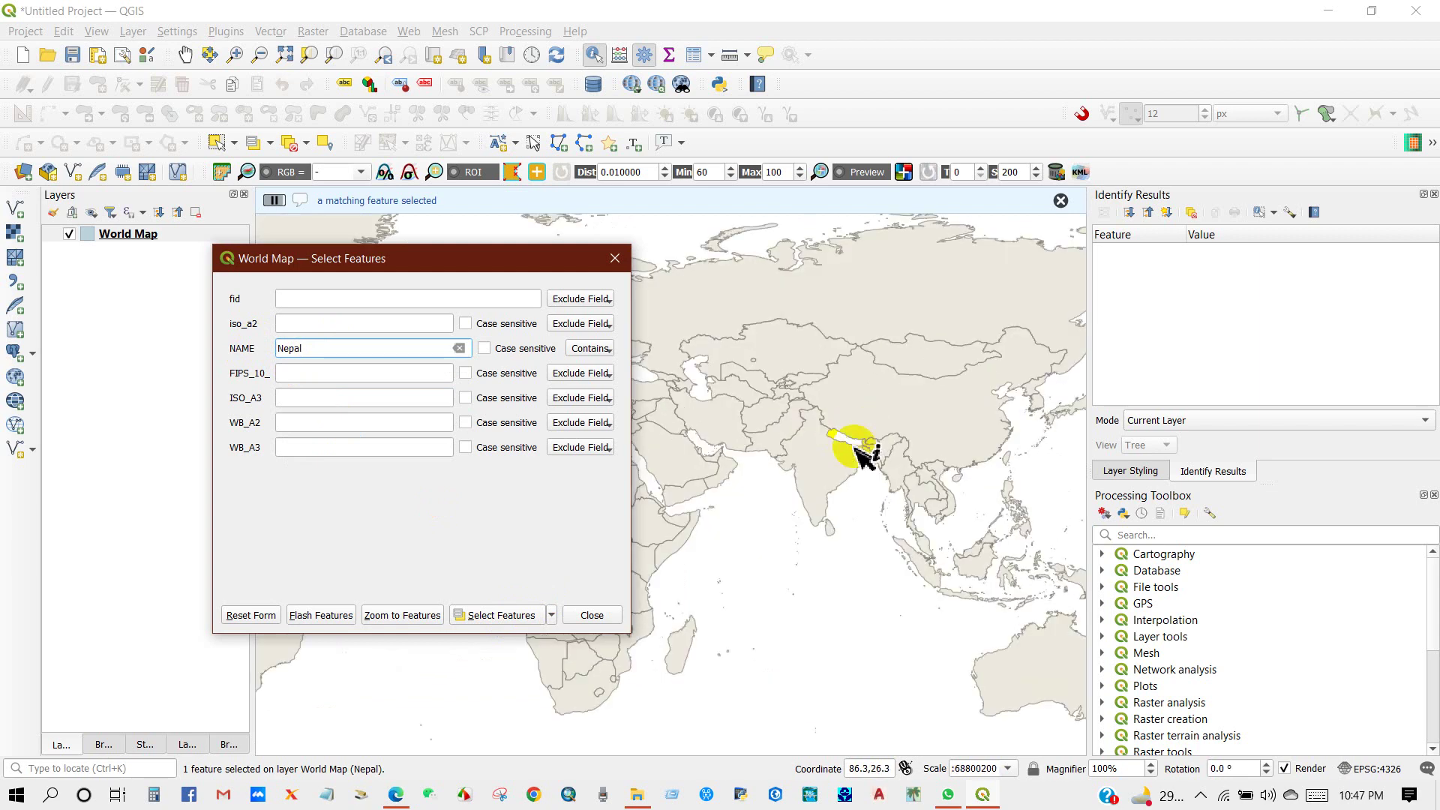
scroll(855, 465, "down", 1)
left_click(615, 258)
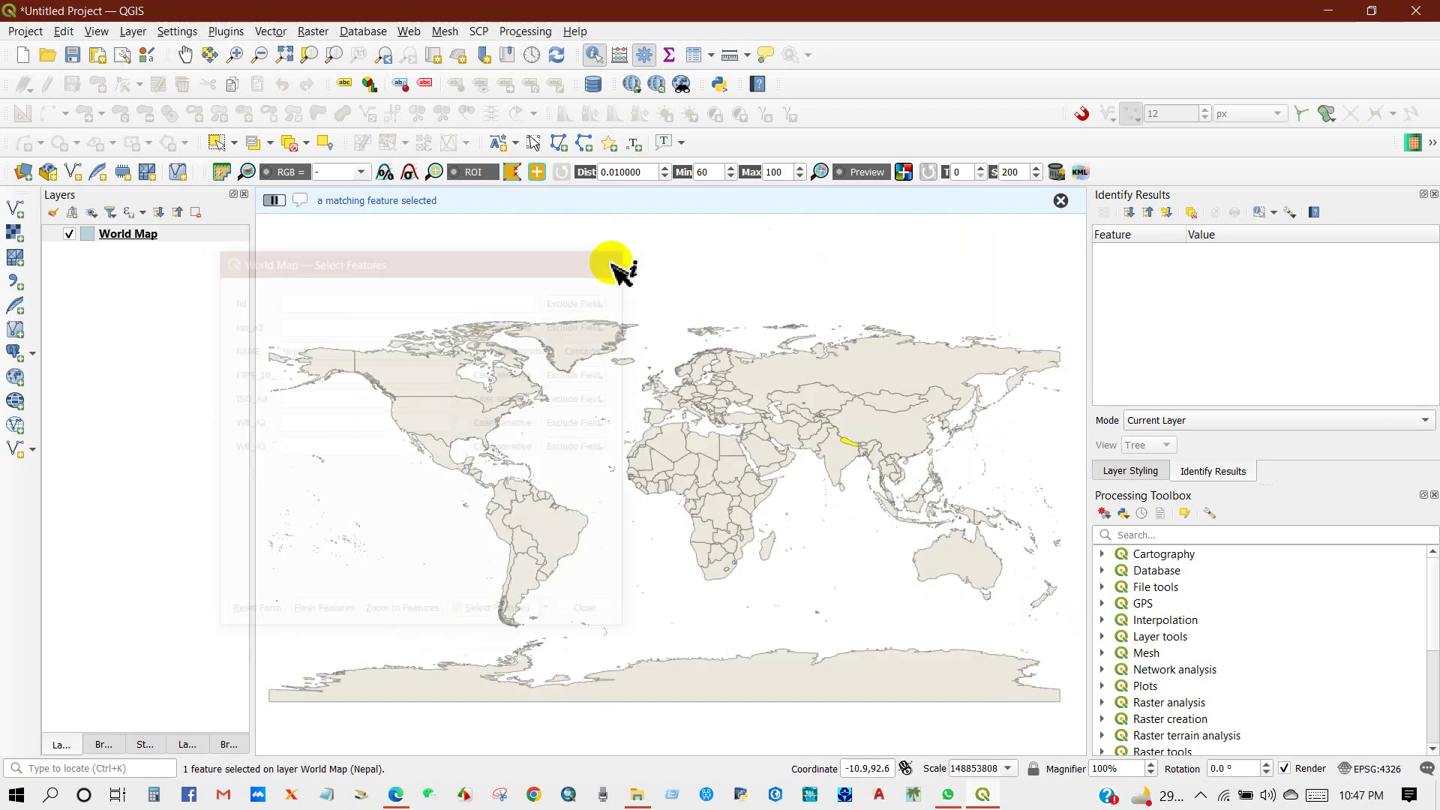
scroll(907, 471, "up", 2)
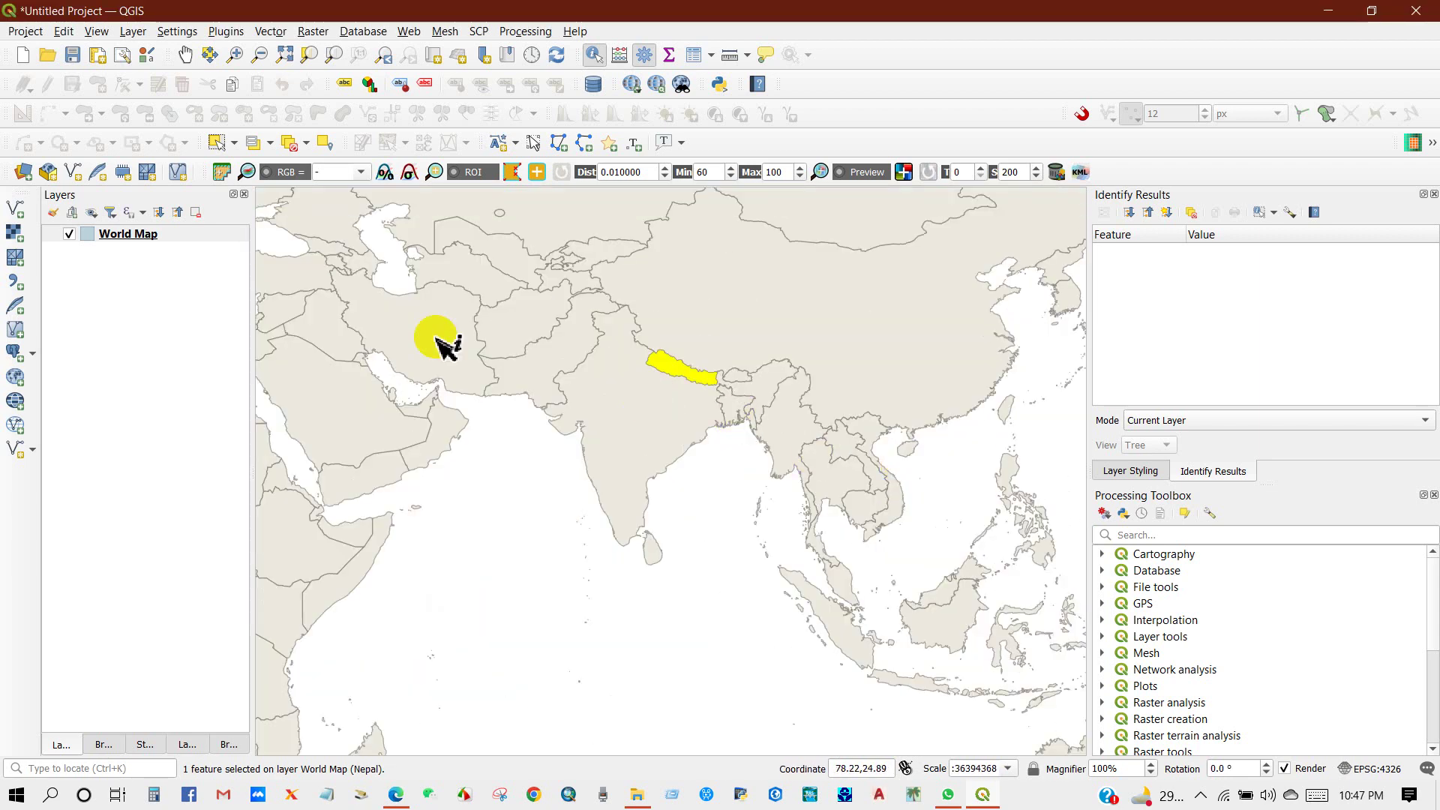
- Check the World Map layer's Export submenu, then show the Deselect options on the Selection toolbar
right_click(116, 239)
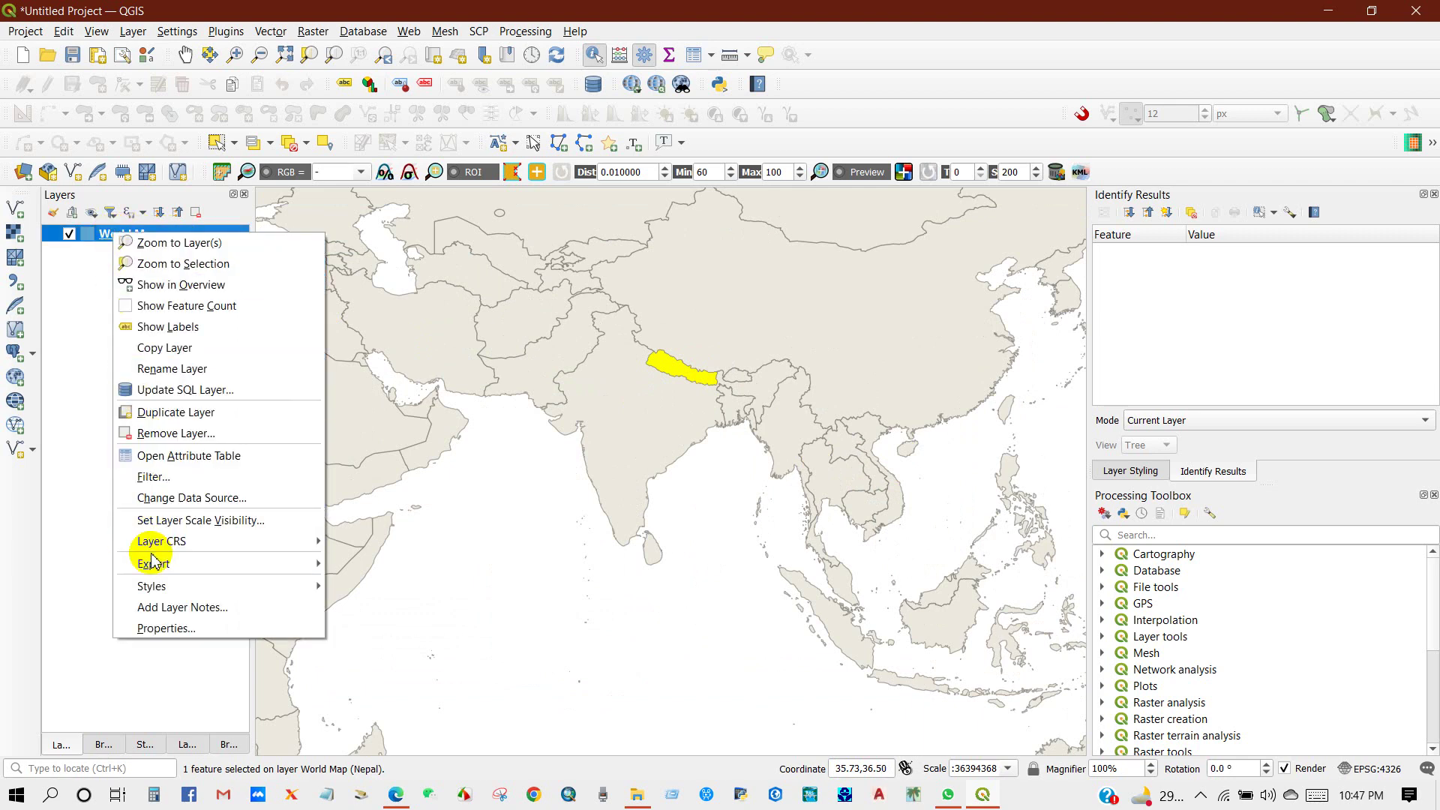
mouse_move(152, 564)
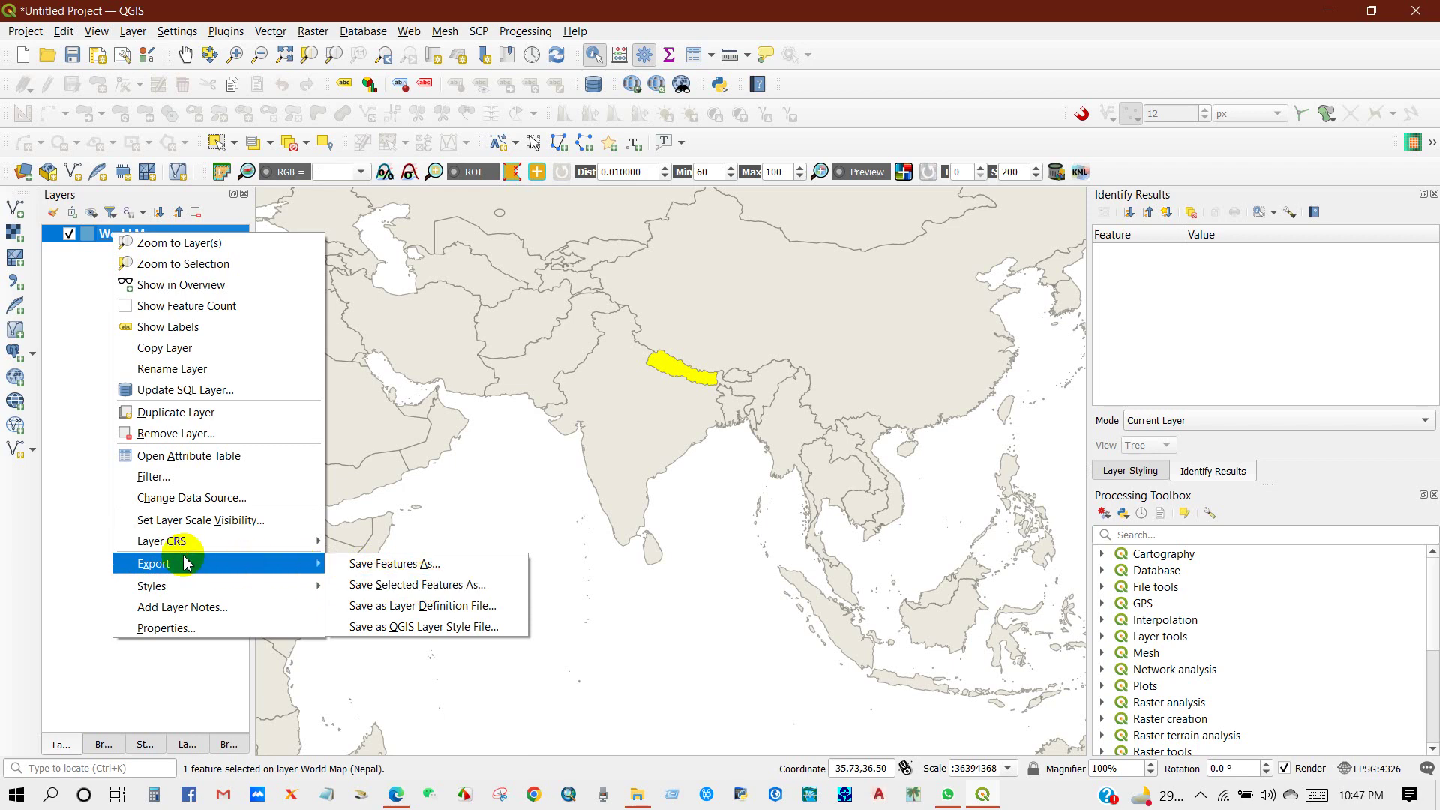
left_click(196, 193)
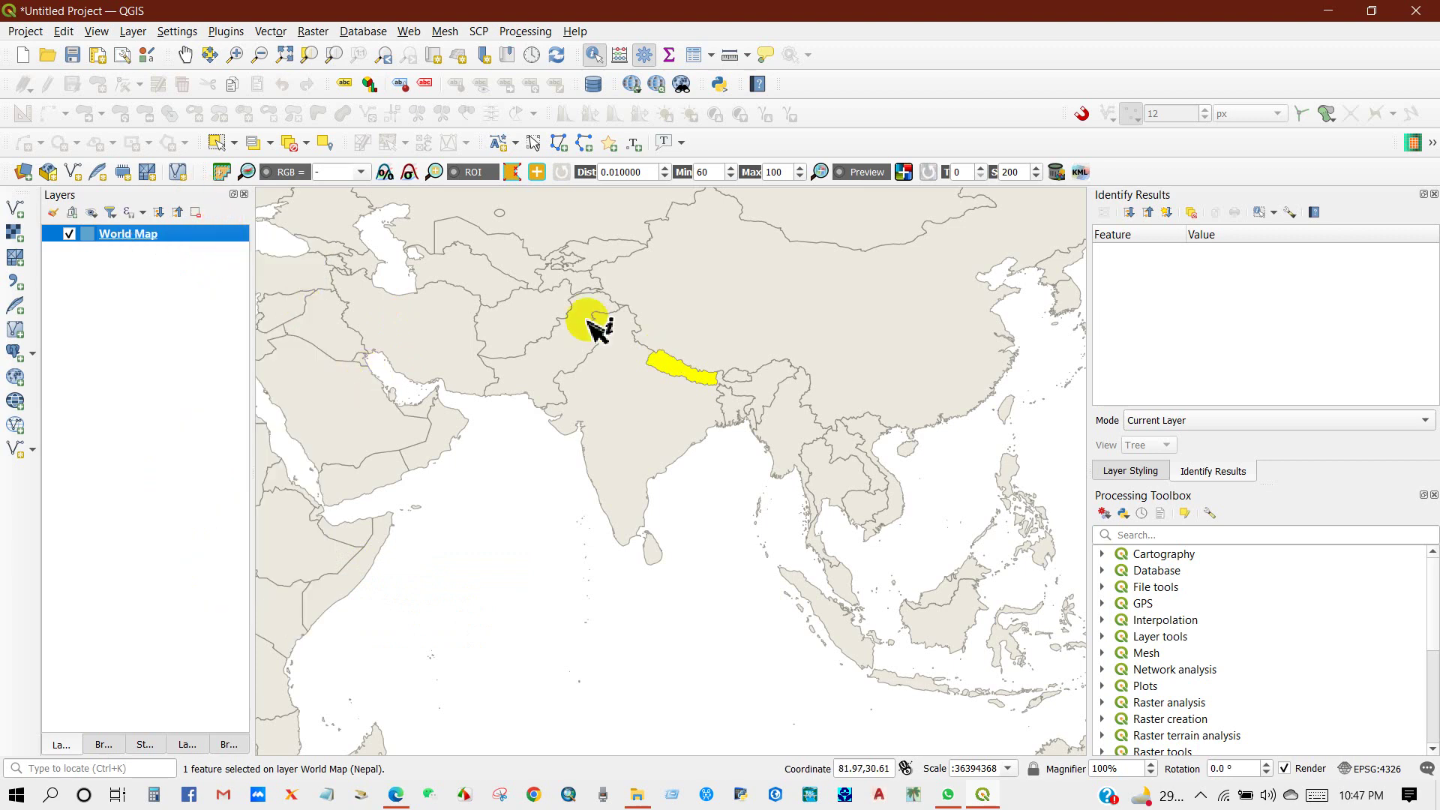
left_click(308, 144)
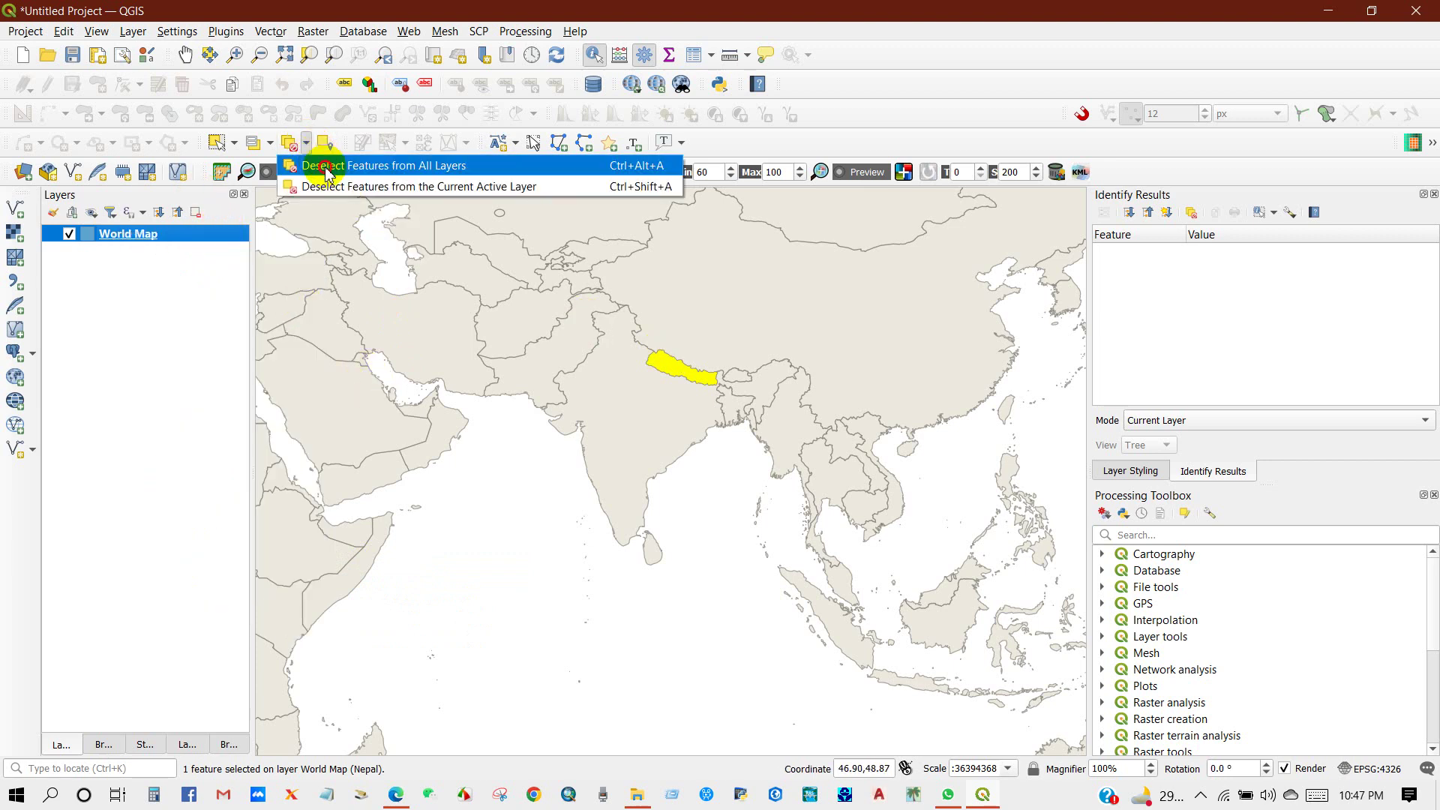
- Deselect features from all layers, then select all 240 World Map features
left_click(330, 167)
scroll(642, 386, "down", 1)
scroll(641, 386, "down", 1)
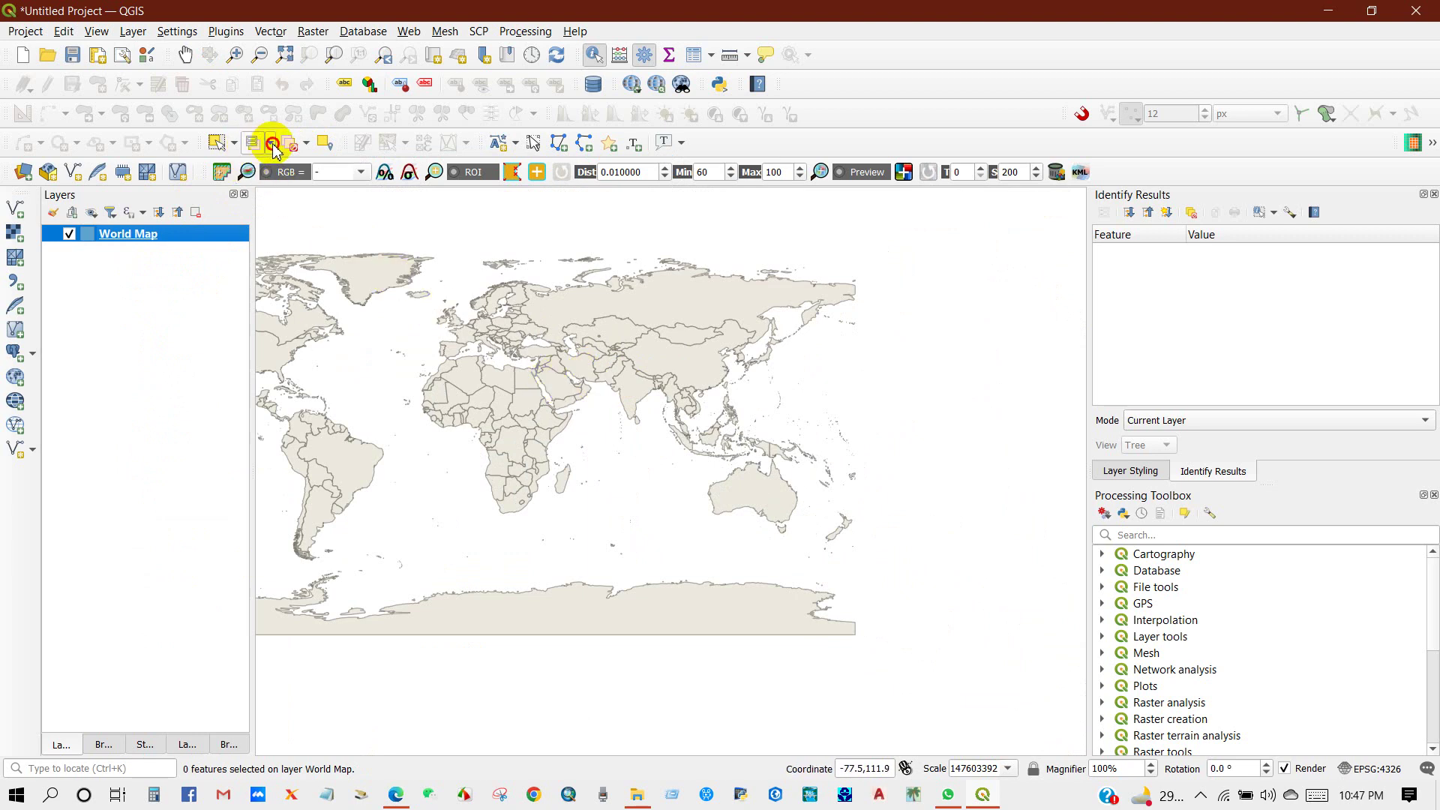
left_click(272, 147)
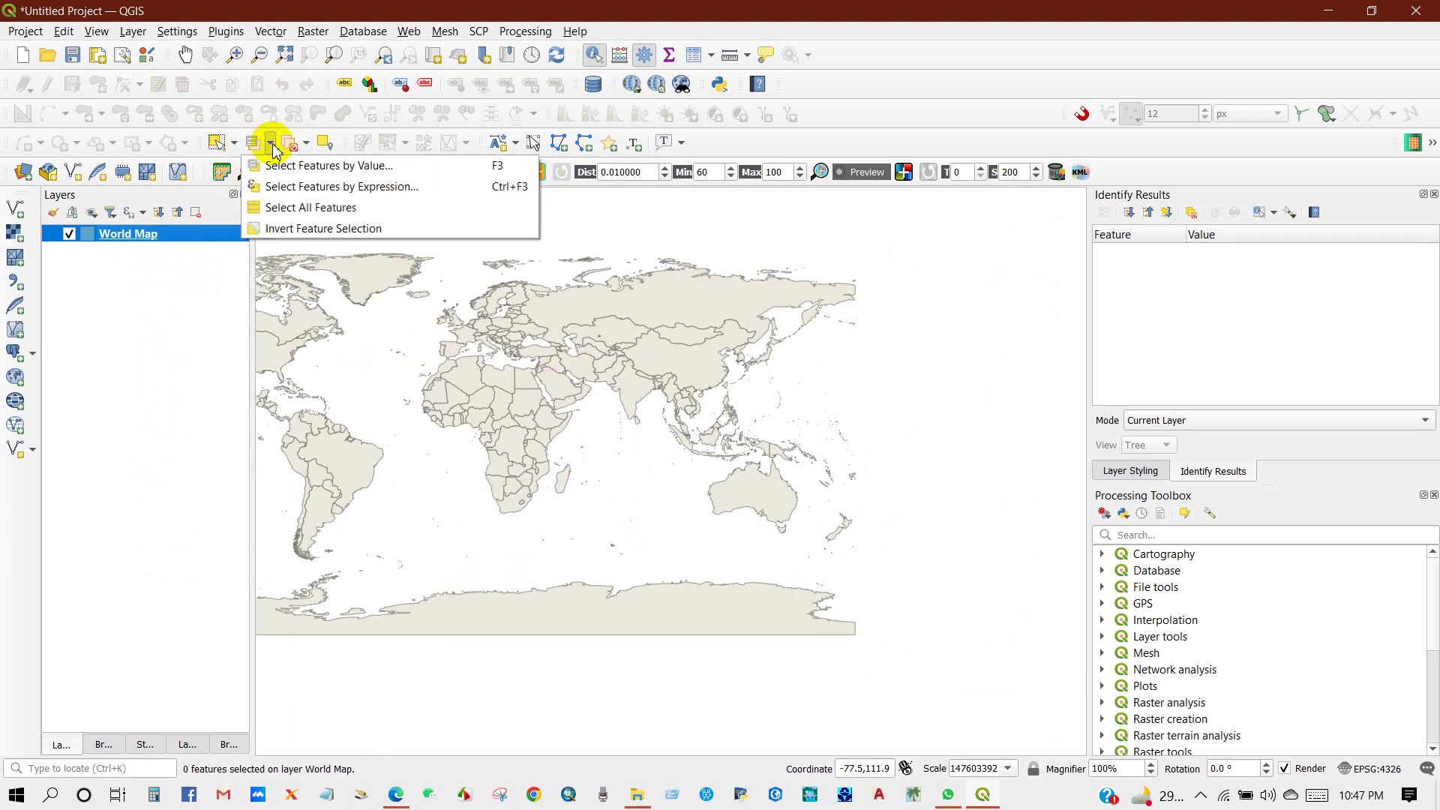
left_click(316, 214)
scroll(643, 427, "down", 1)
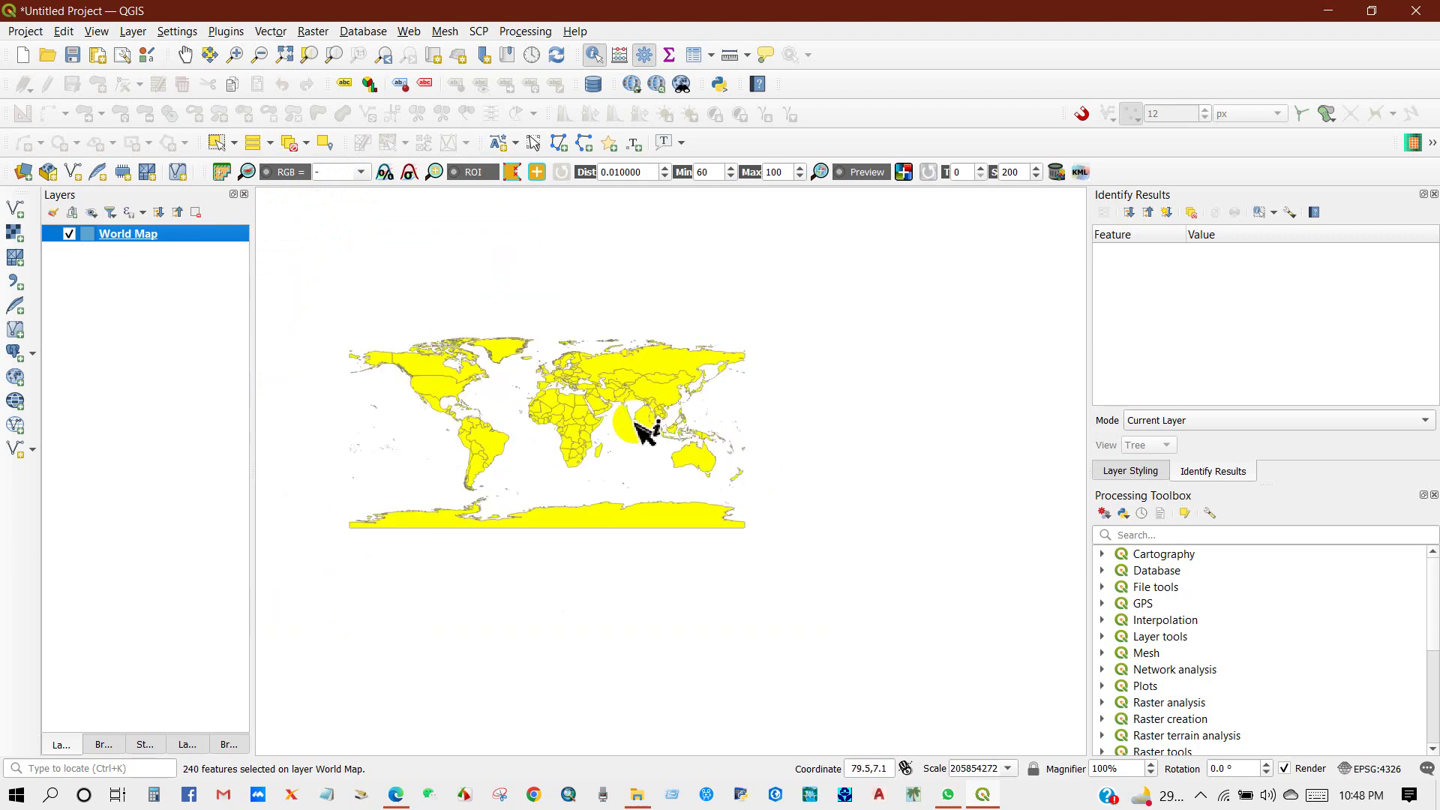
scroll(405, 401, "up", 1)
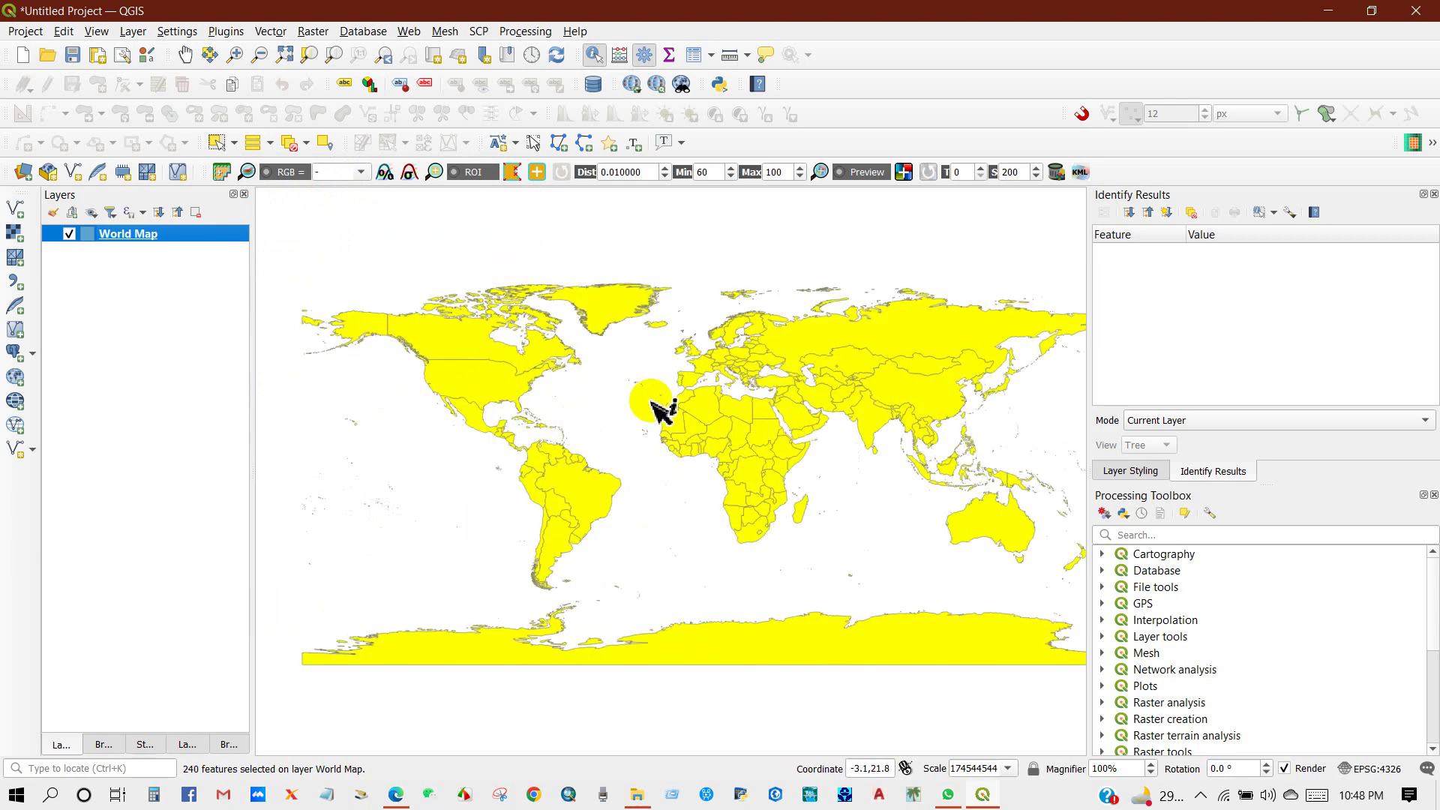
right_click(120, 236)
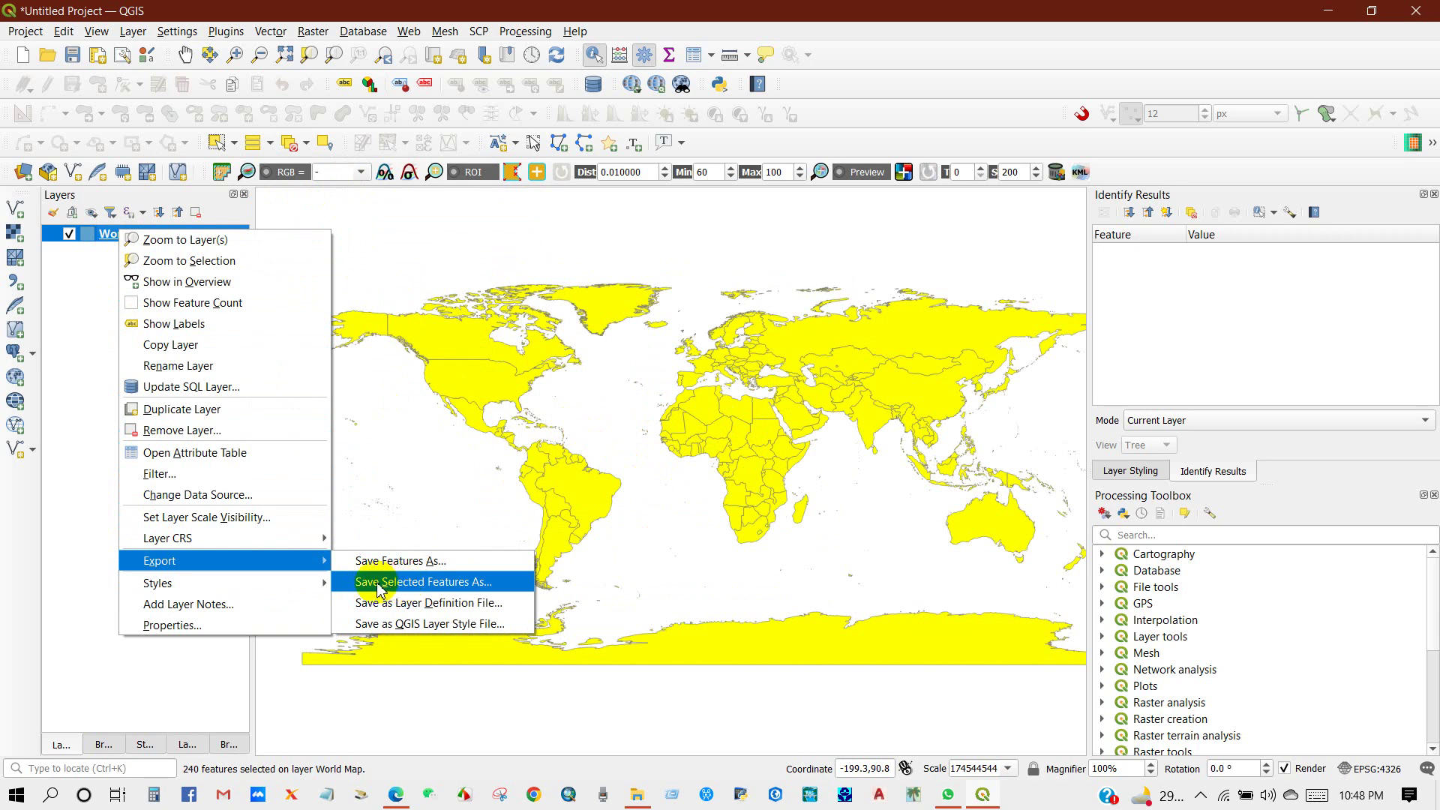
- Export the selected World Map features with Save Selected Features As, GeoPackage named worldshape
left_click(436, 586)
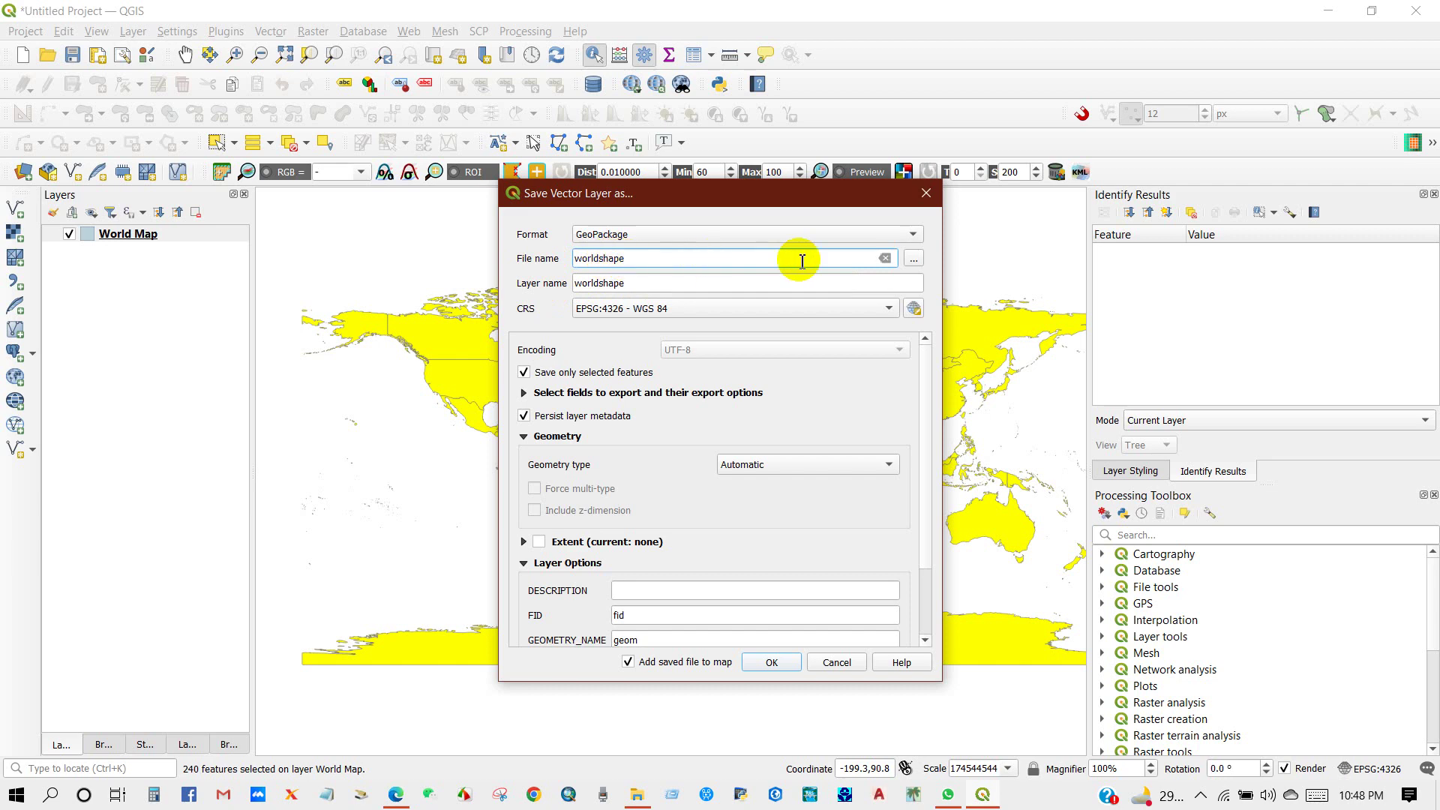
- Create a worldshapefile folder in Documents and set it as the worldshape save location
left_click(915, 260)
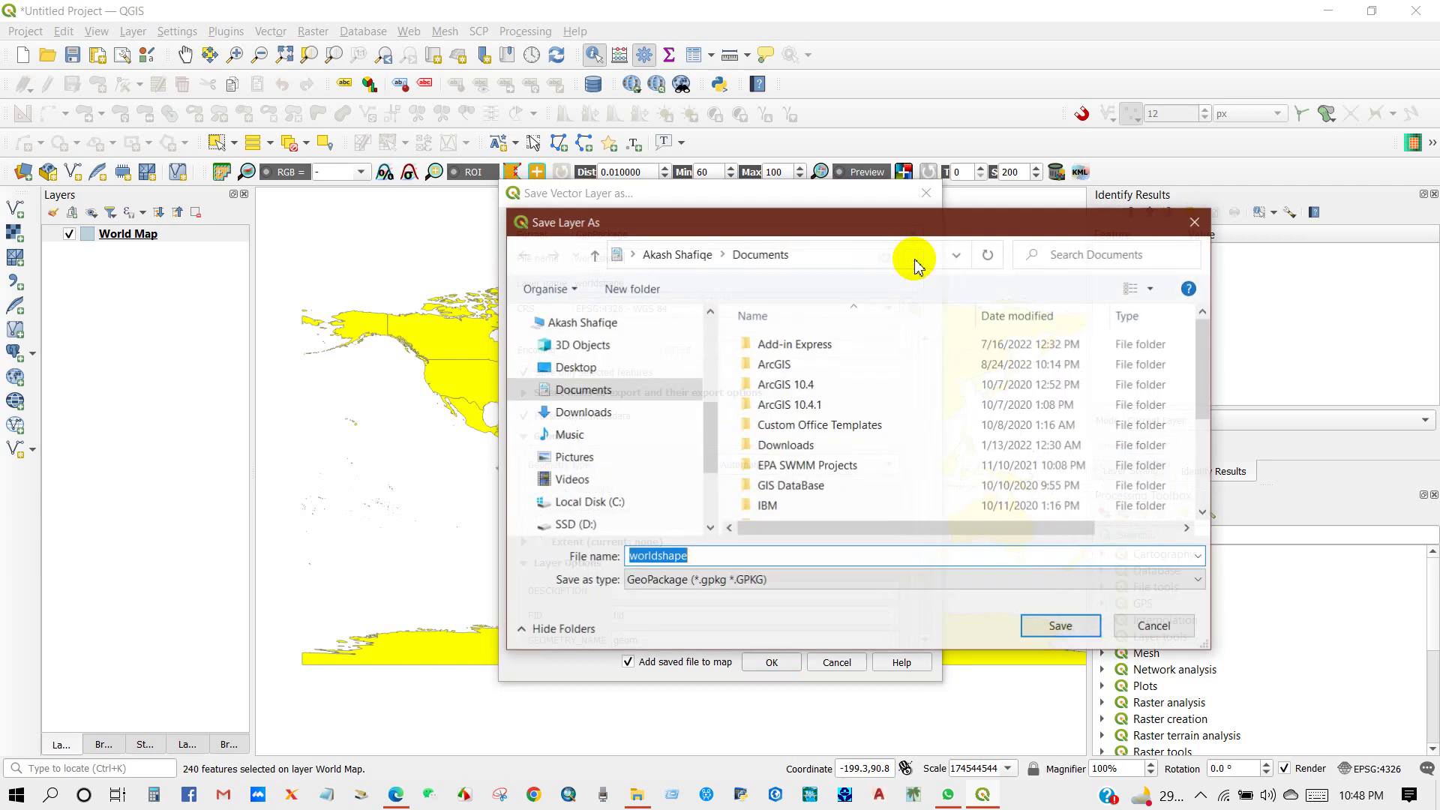
left_click(633, 293)
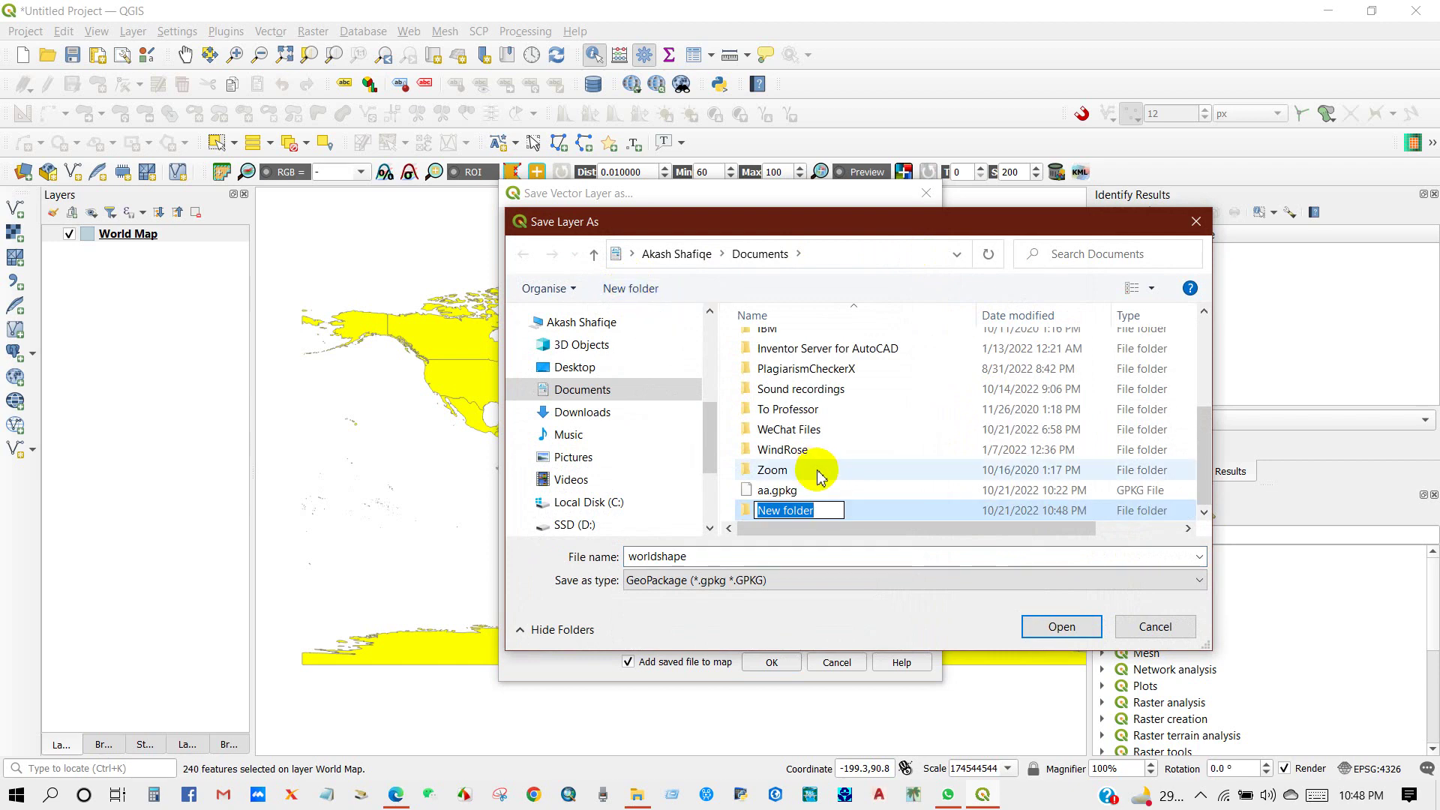
type("wo")
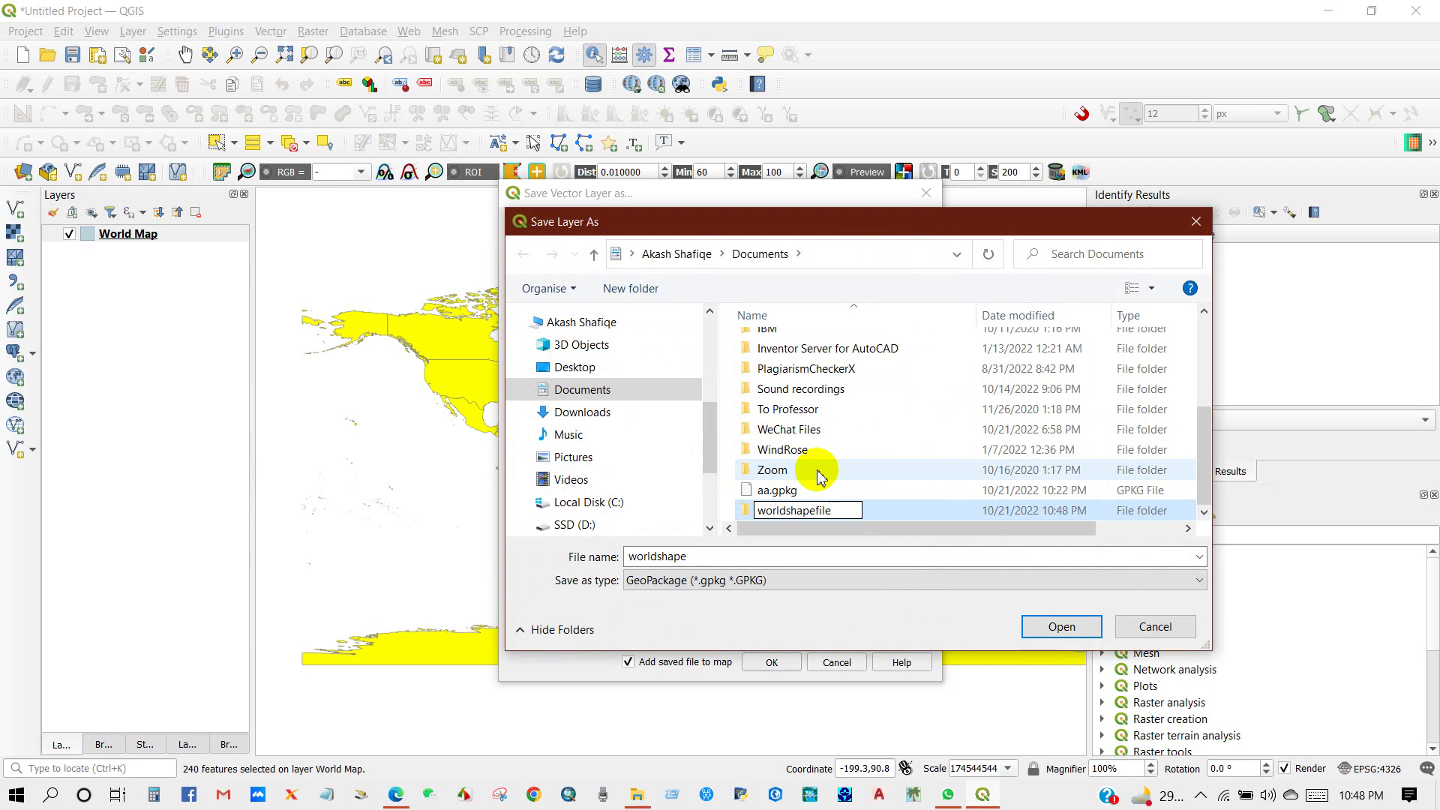
type("rldshapefile")
key("Return")
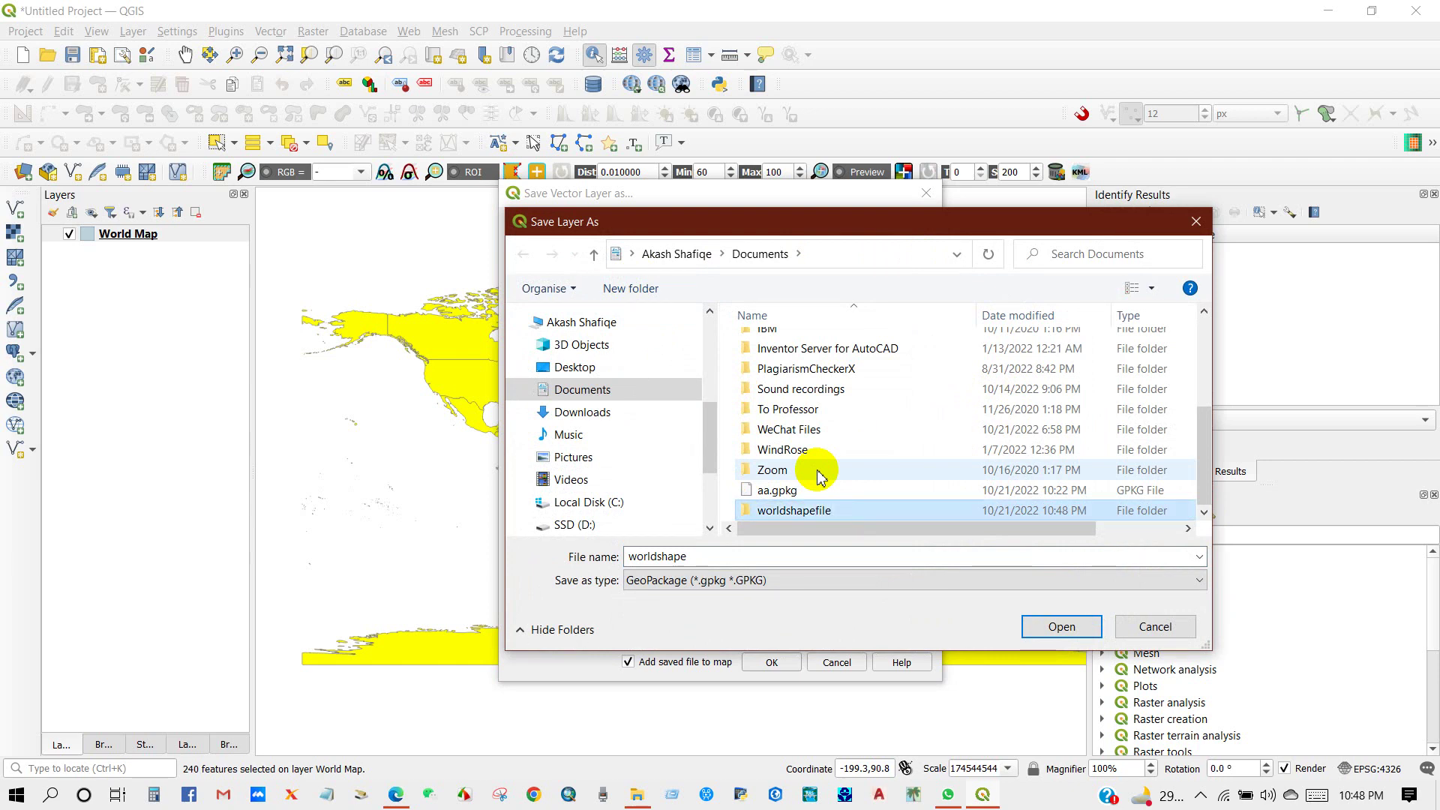
double_click(807, 511)
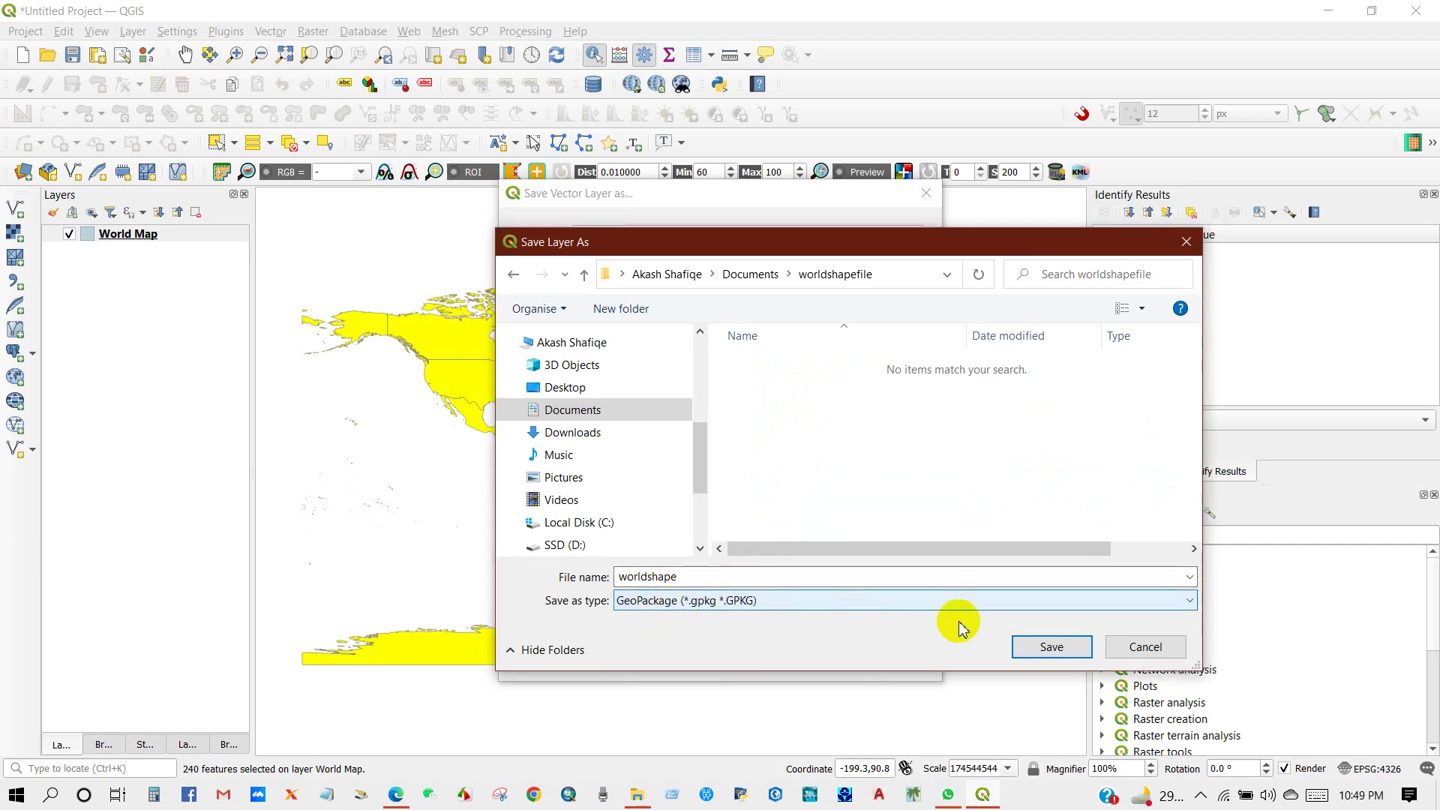
left_click(1122, 654)
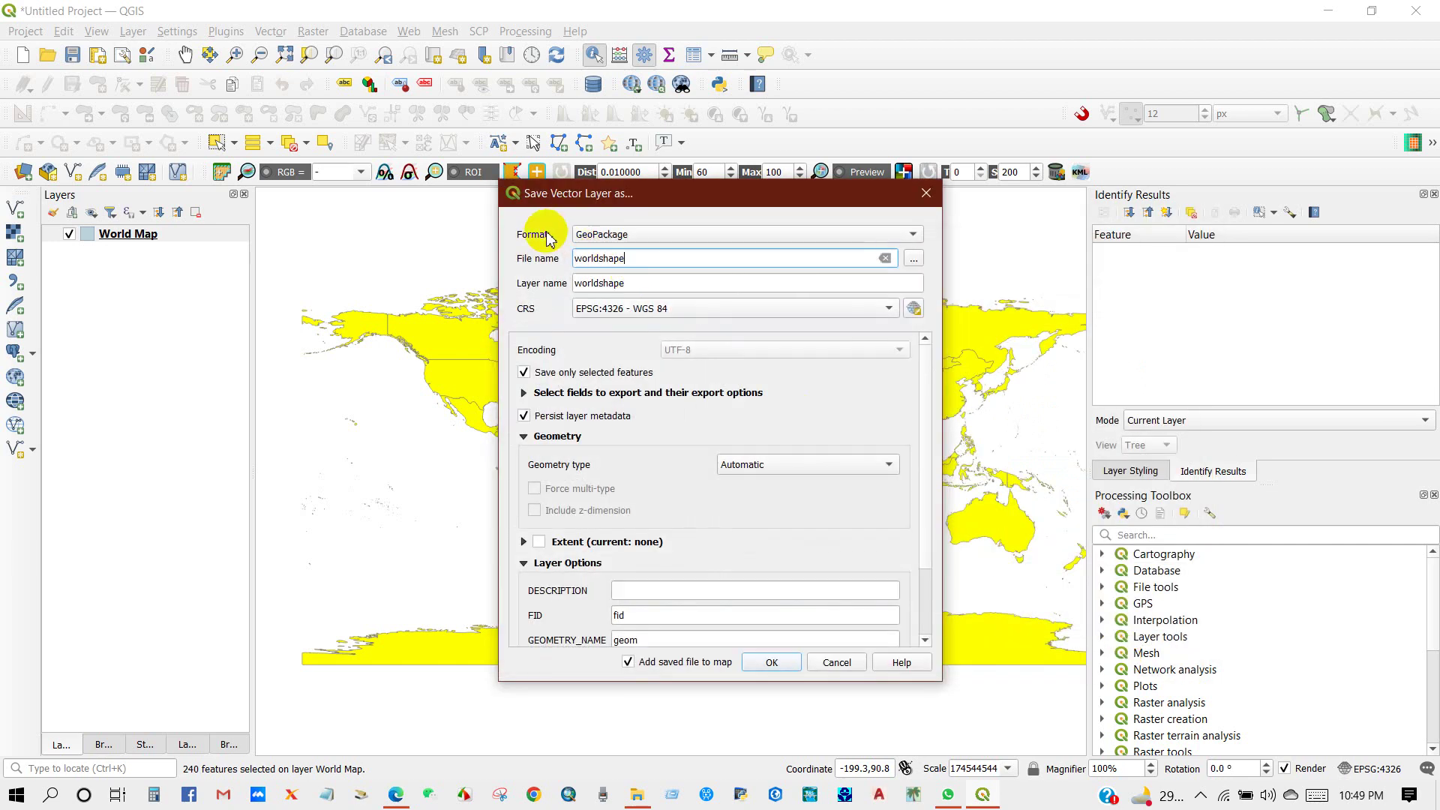
- Export the selection as ESRI Shapefile worldshape.shp in Documents\worldshapefile, then open File Explorer
left_click(910, 234)
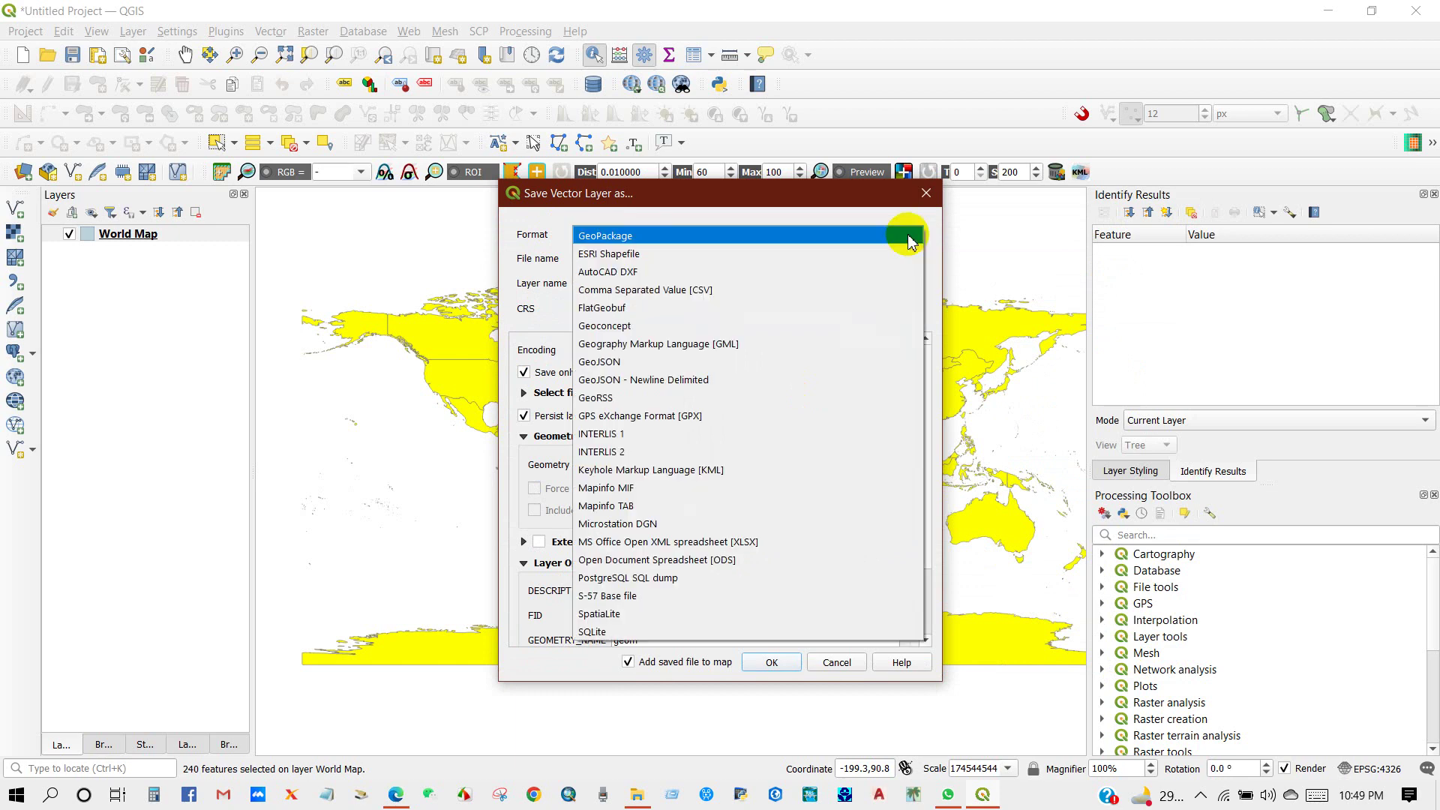
left_click(604, 255)
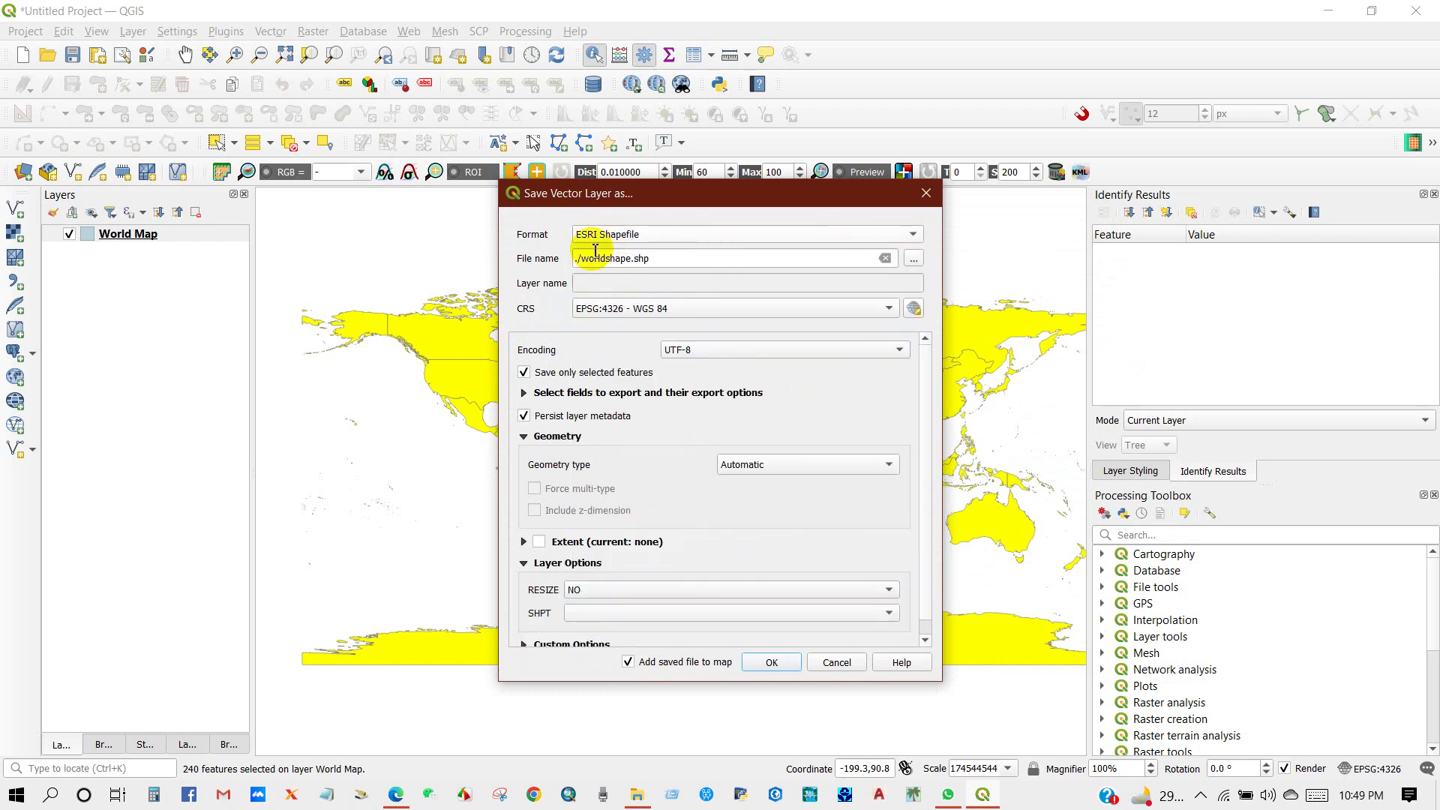
left_click(915, 260)
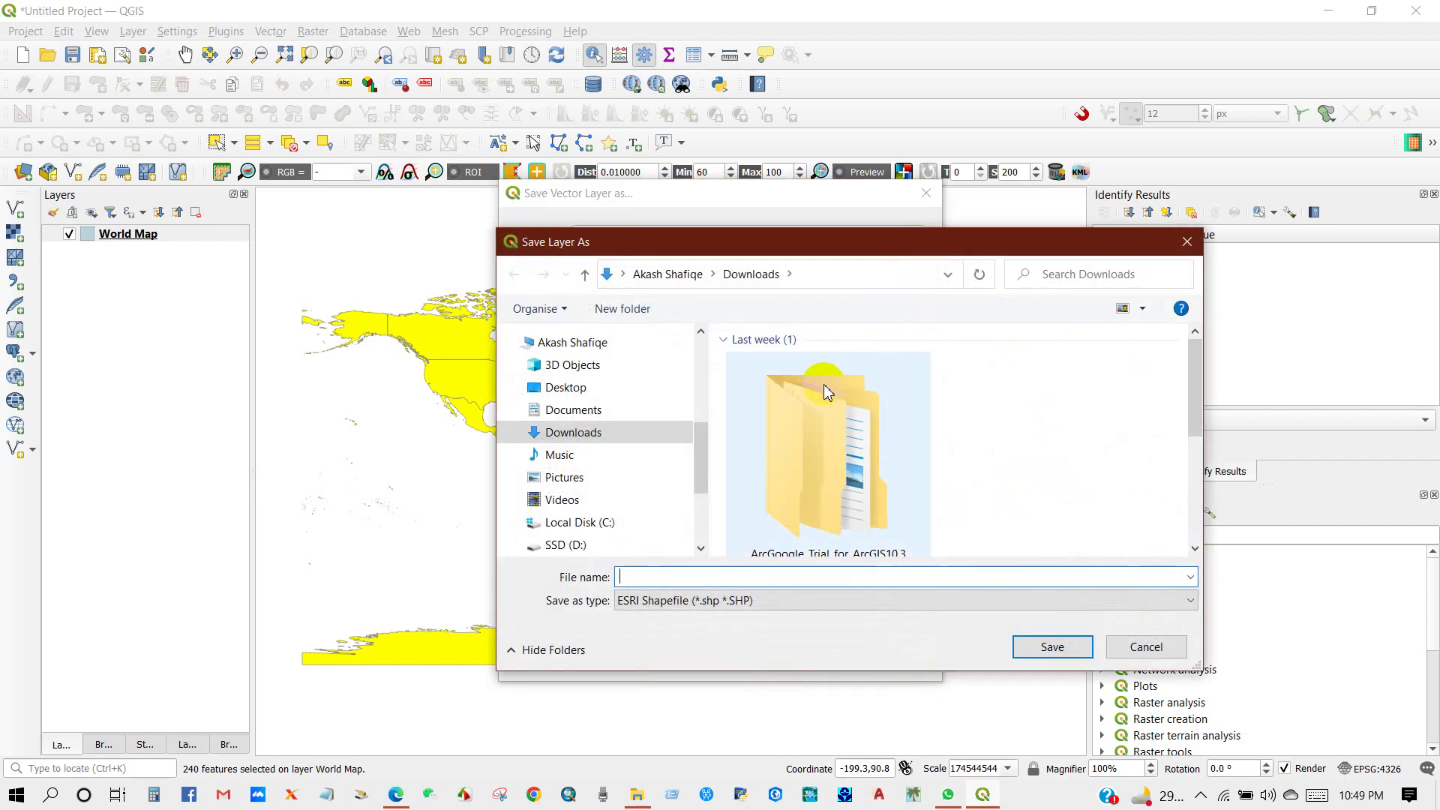
left_click(660, 409)
double_click(758, 527)
left_click(645, 577)
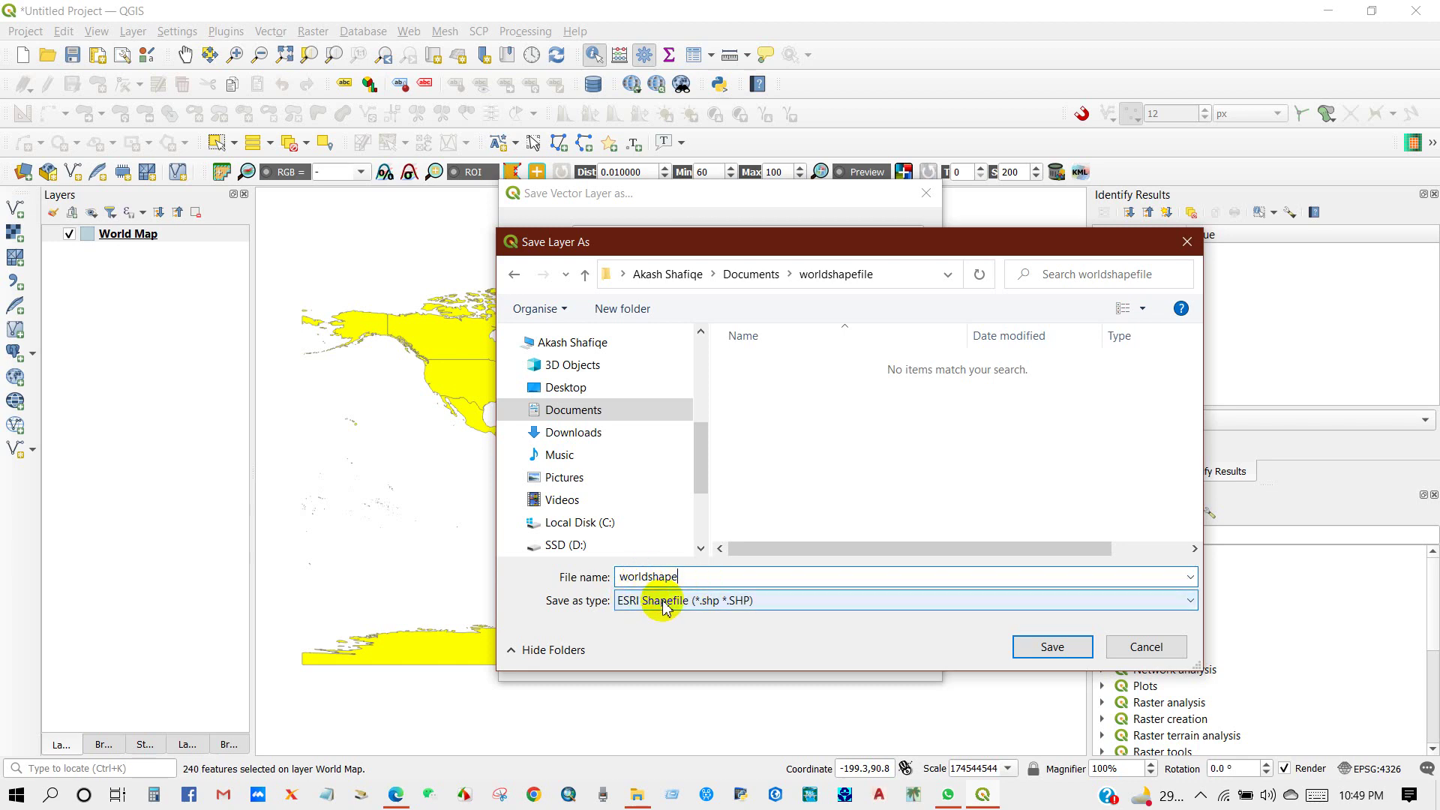
left_click(1041, 650)
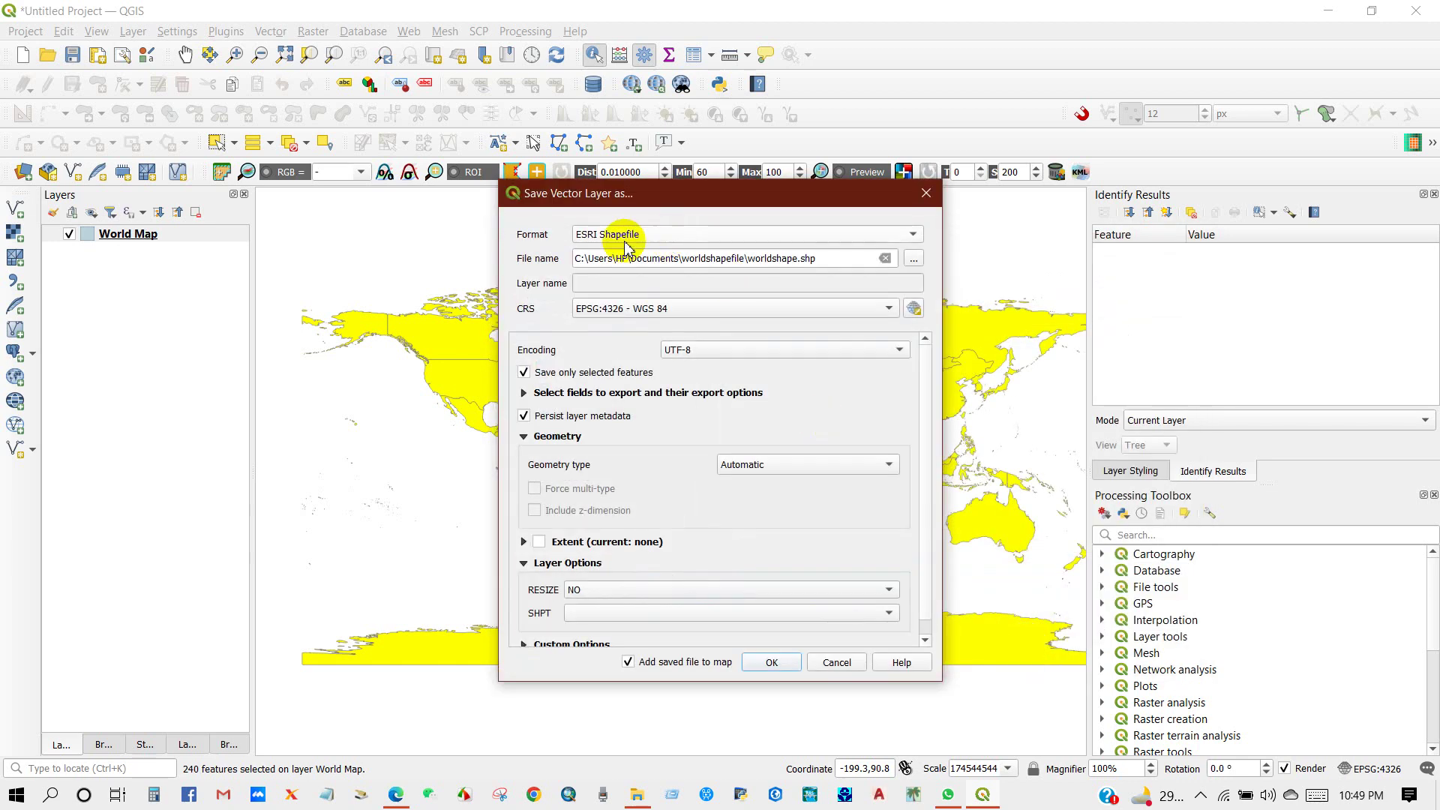
left_click(771, 662)
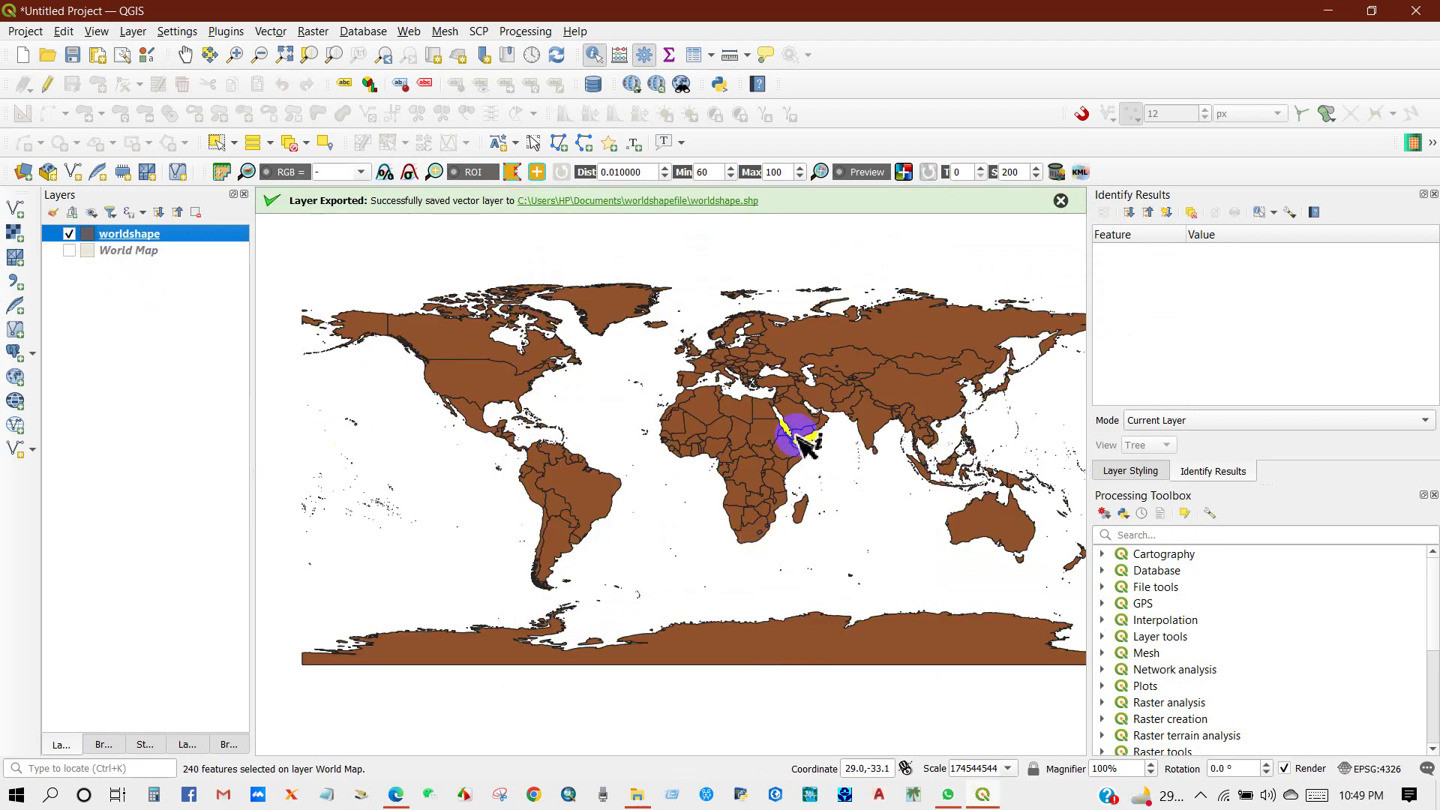
left_click(637, 794)
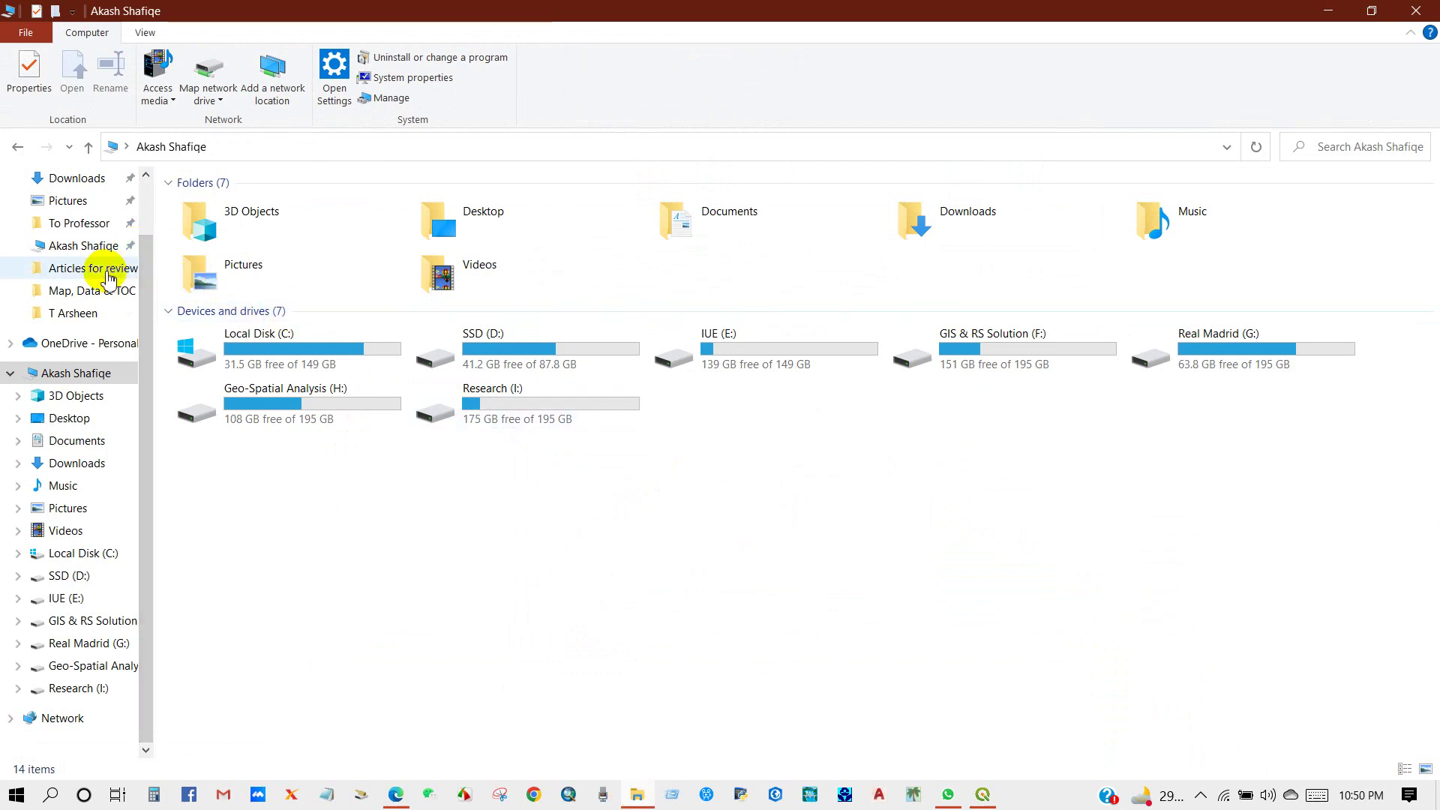
- Check that Documents\worldshapefile holds the six exported worldshape files, then launch ArcMap
scroll(110, 276, "up", 2)
left_click(72, 237)
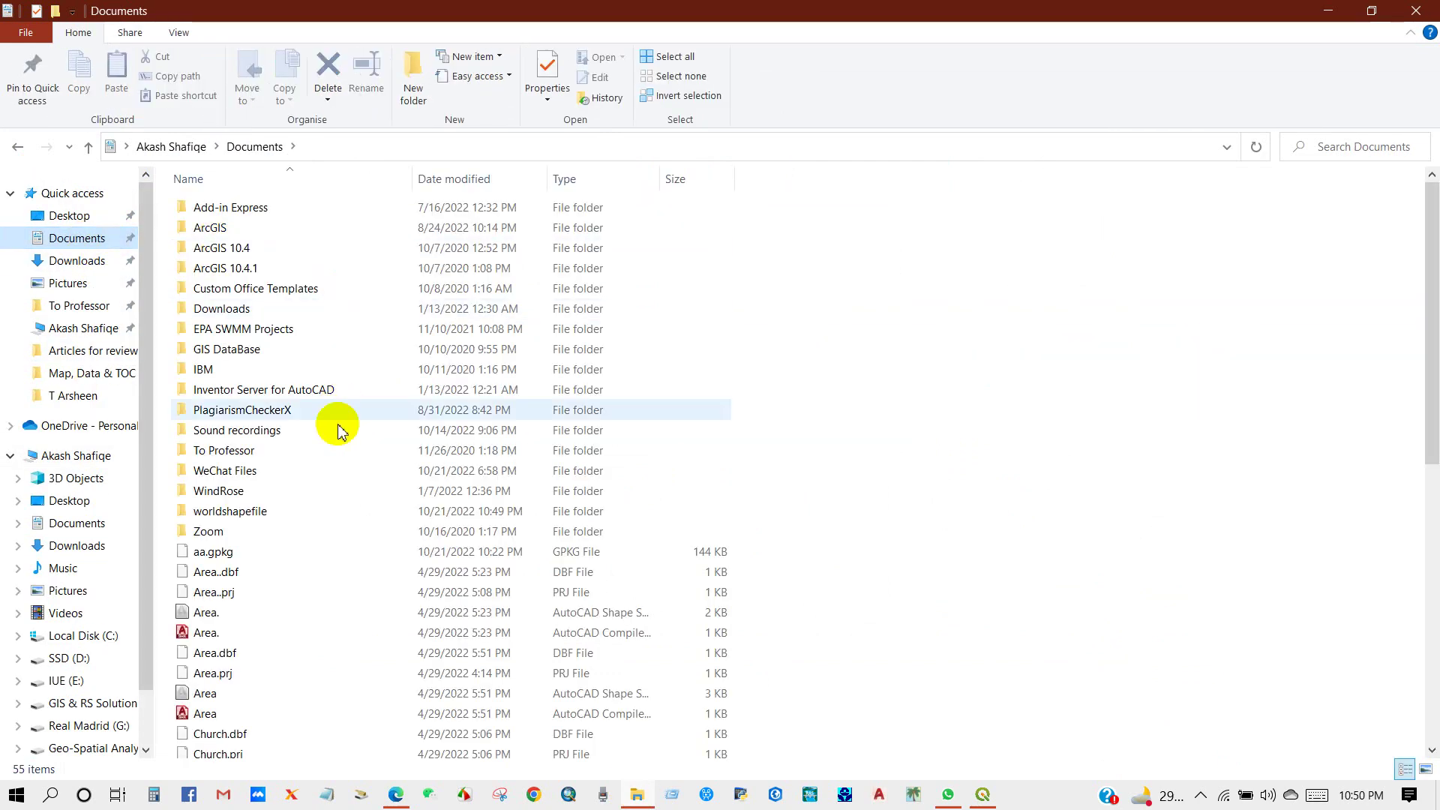
double_click(285, 511)
left_click_drag(247, 327, 251, 201)
left_click(326, 418)
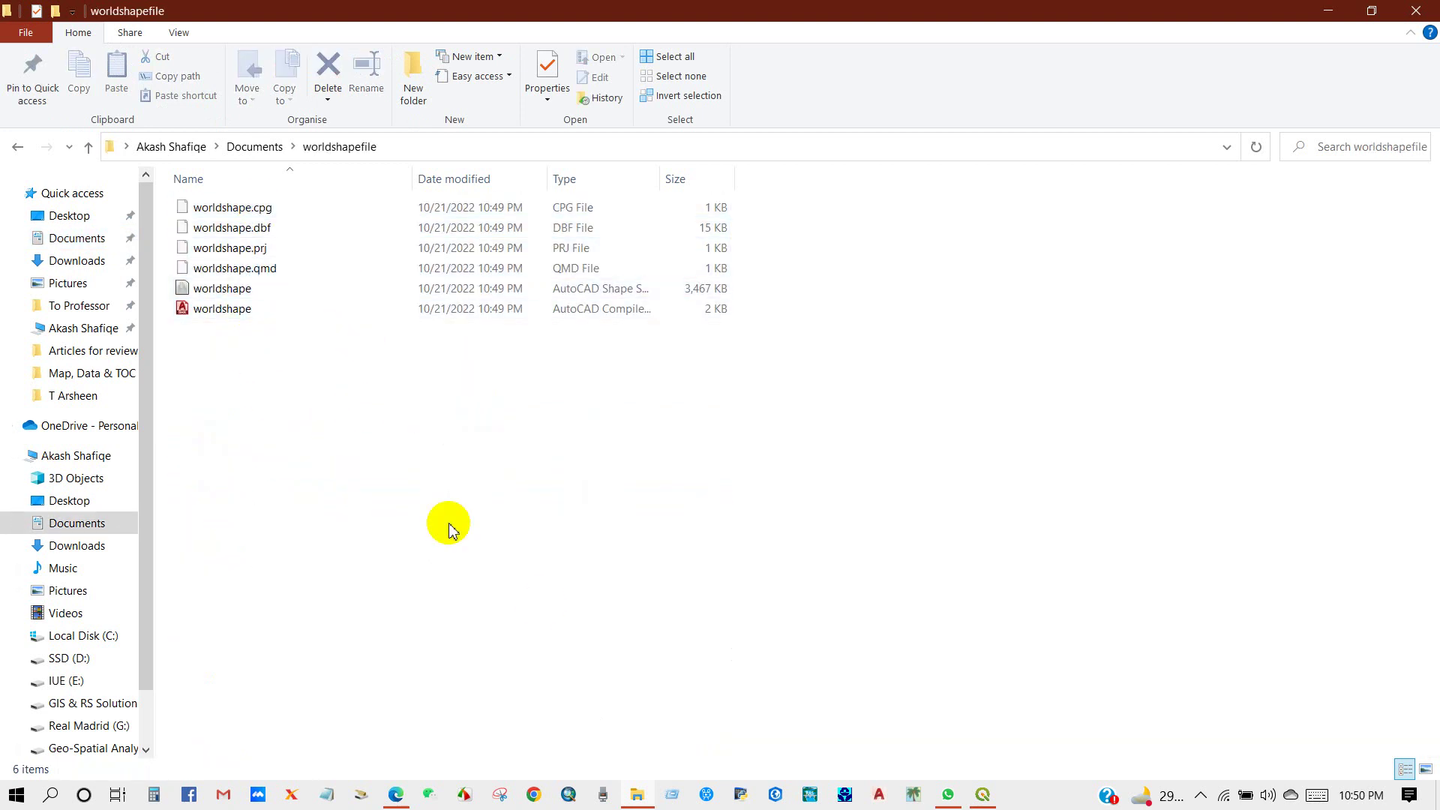
left_click(569, 795)
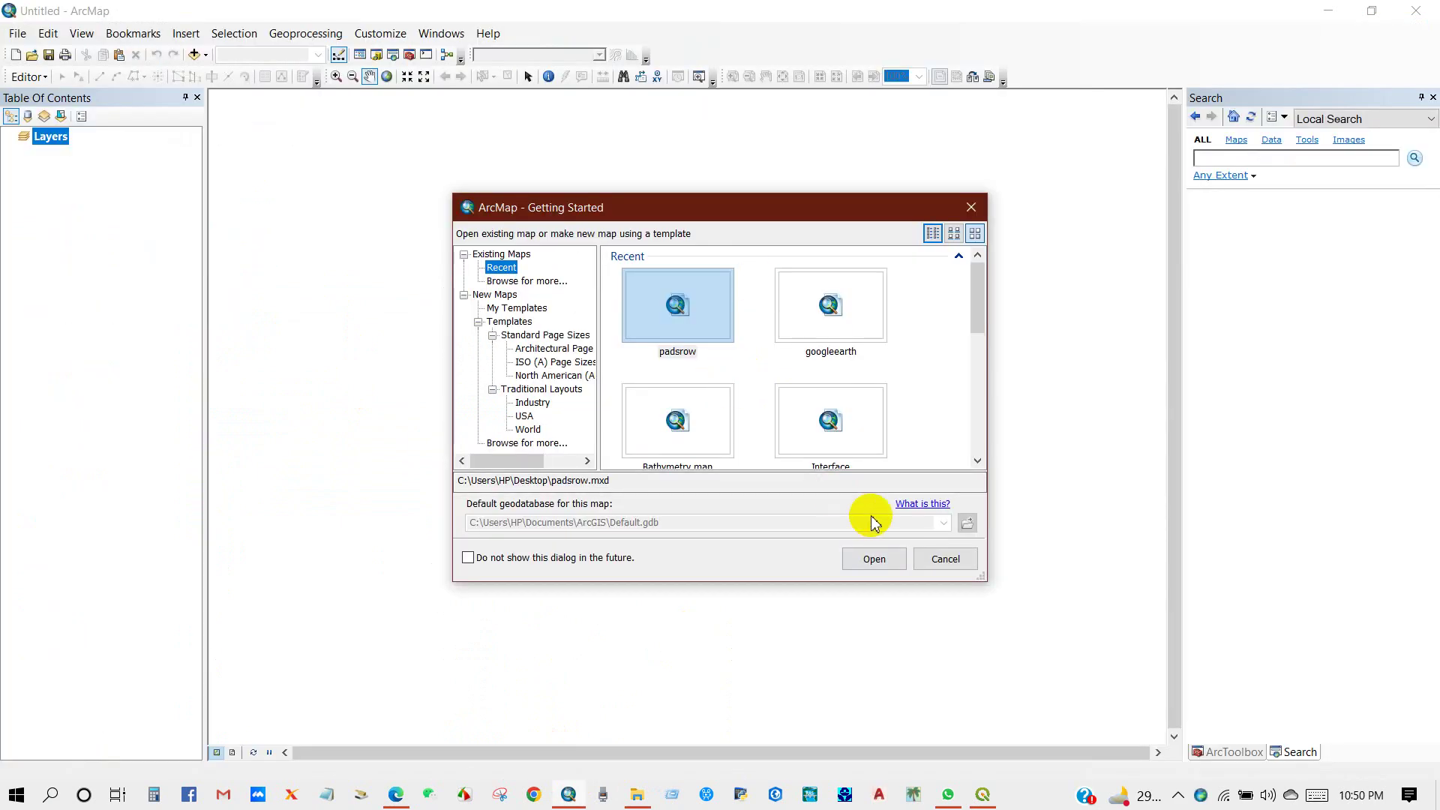
- Start an empty map and add worldshape.shp as a layer
left_click(934, 558)
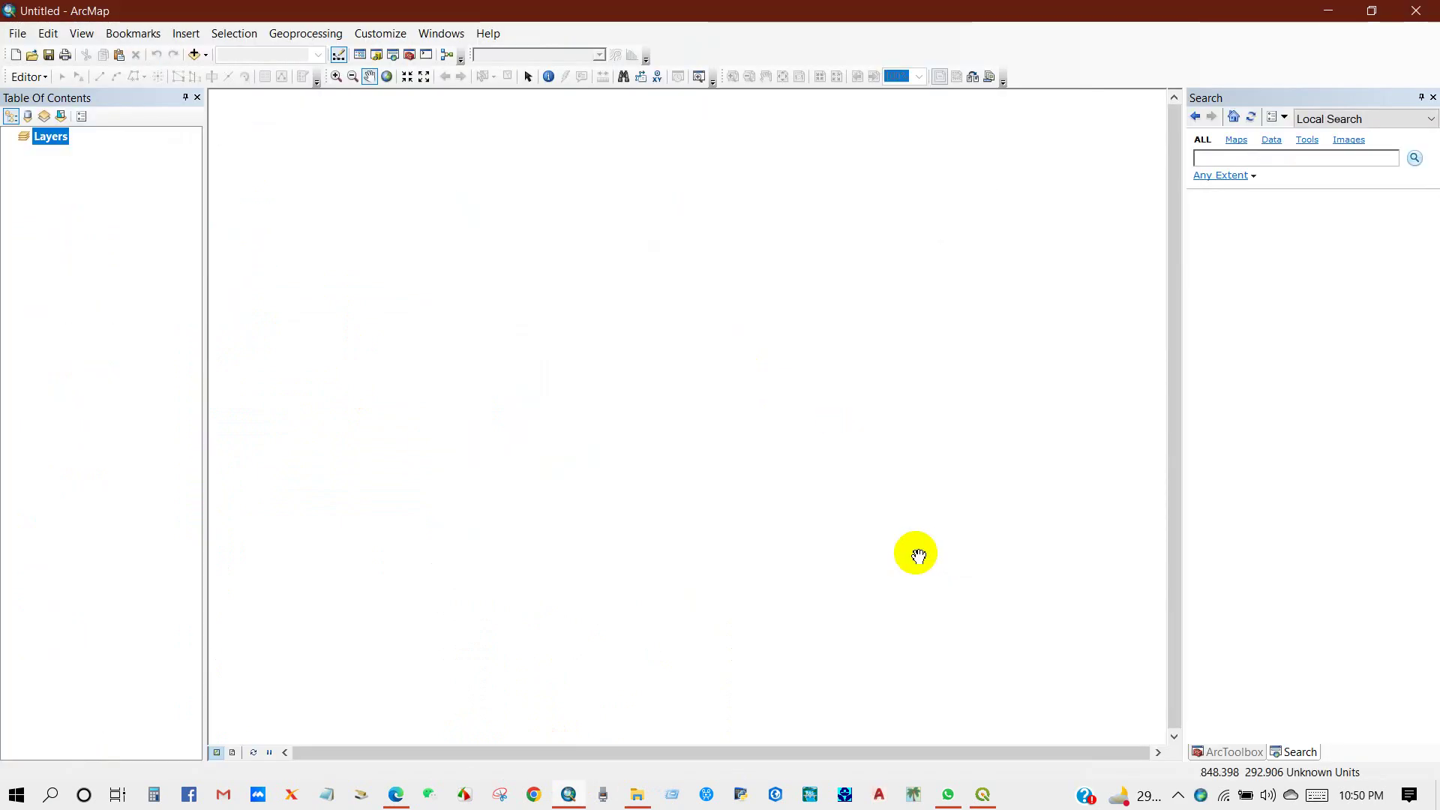
left_click(195, 54)
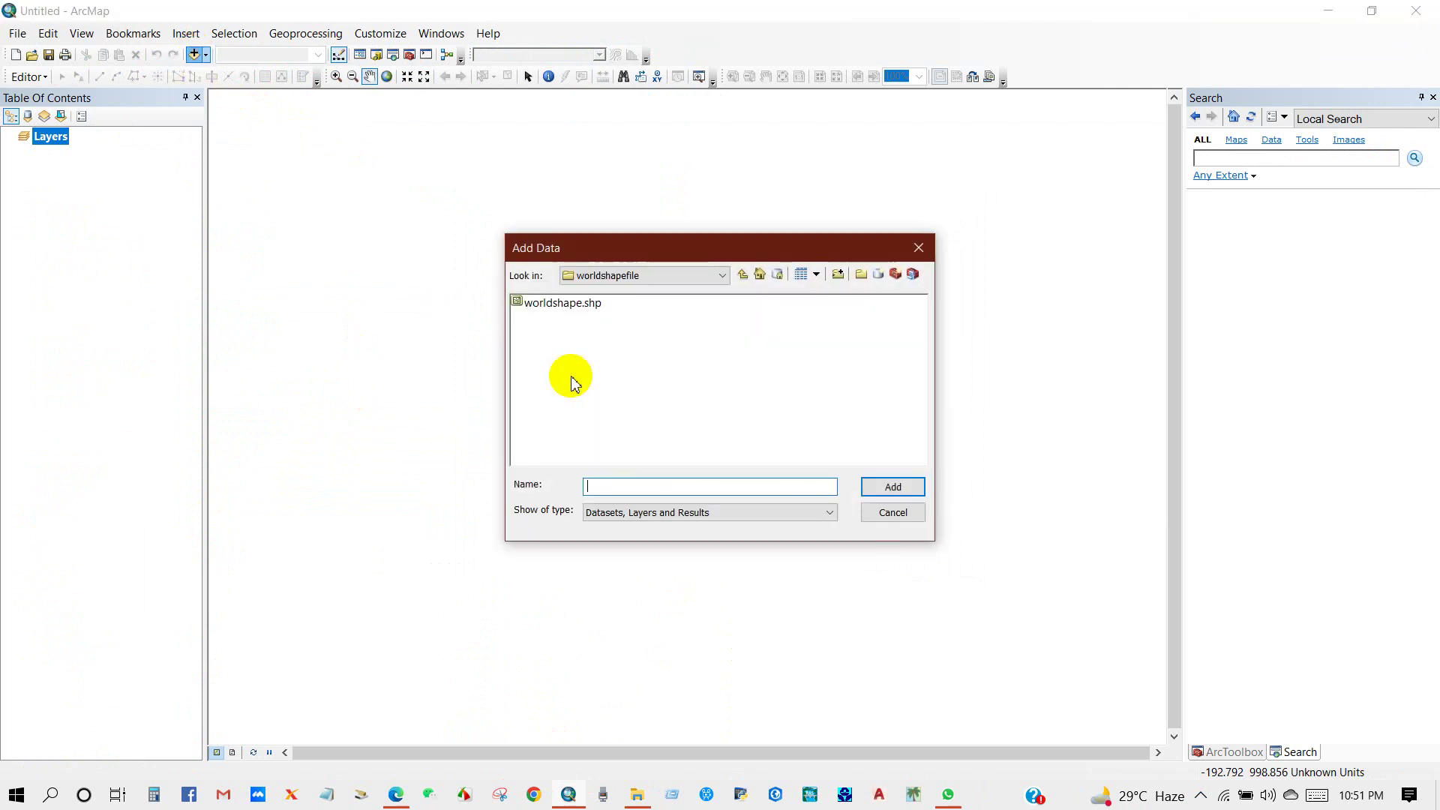
left_click(559, 303)
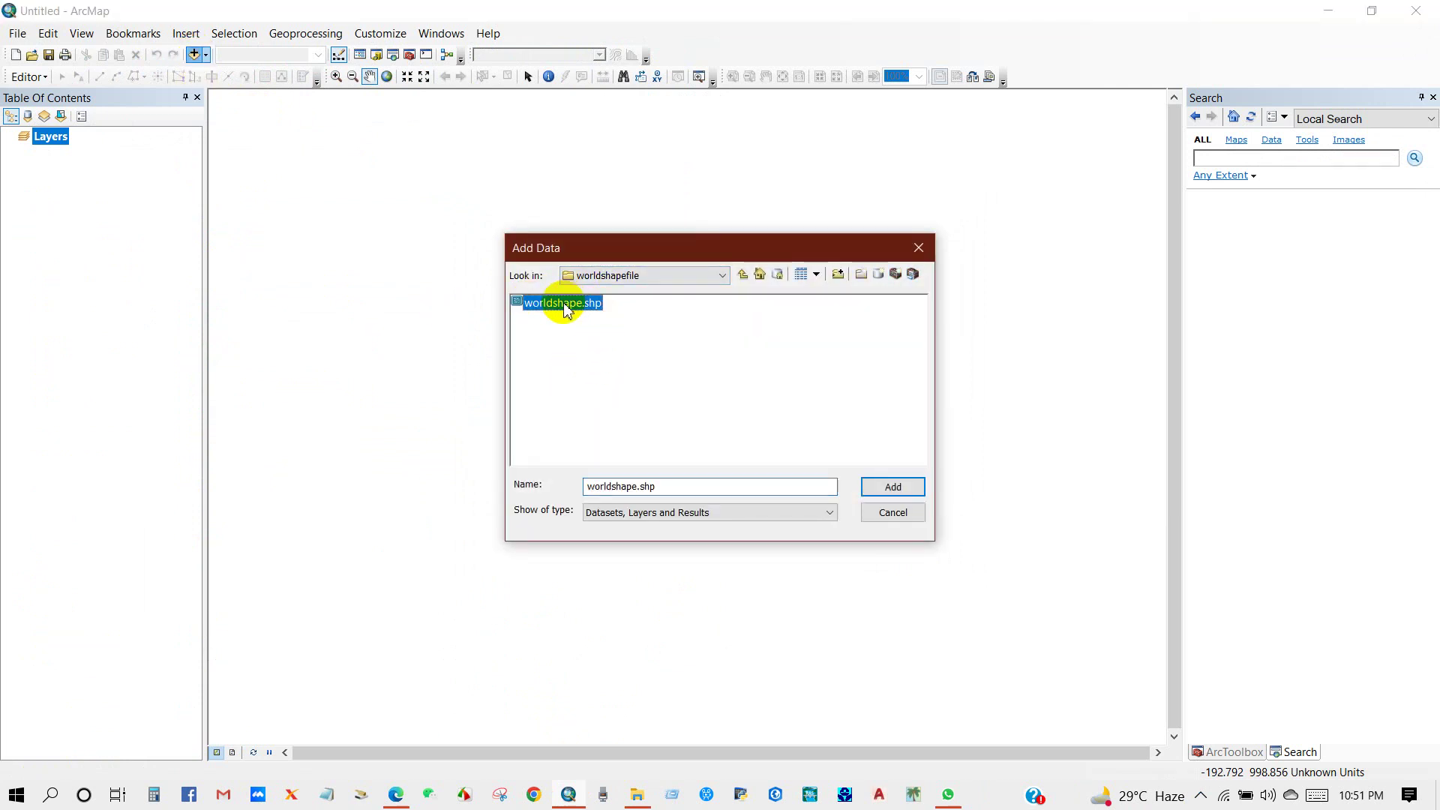
left_click(889, 485)
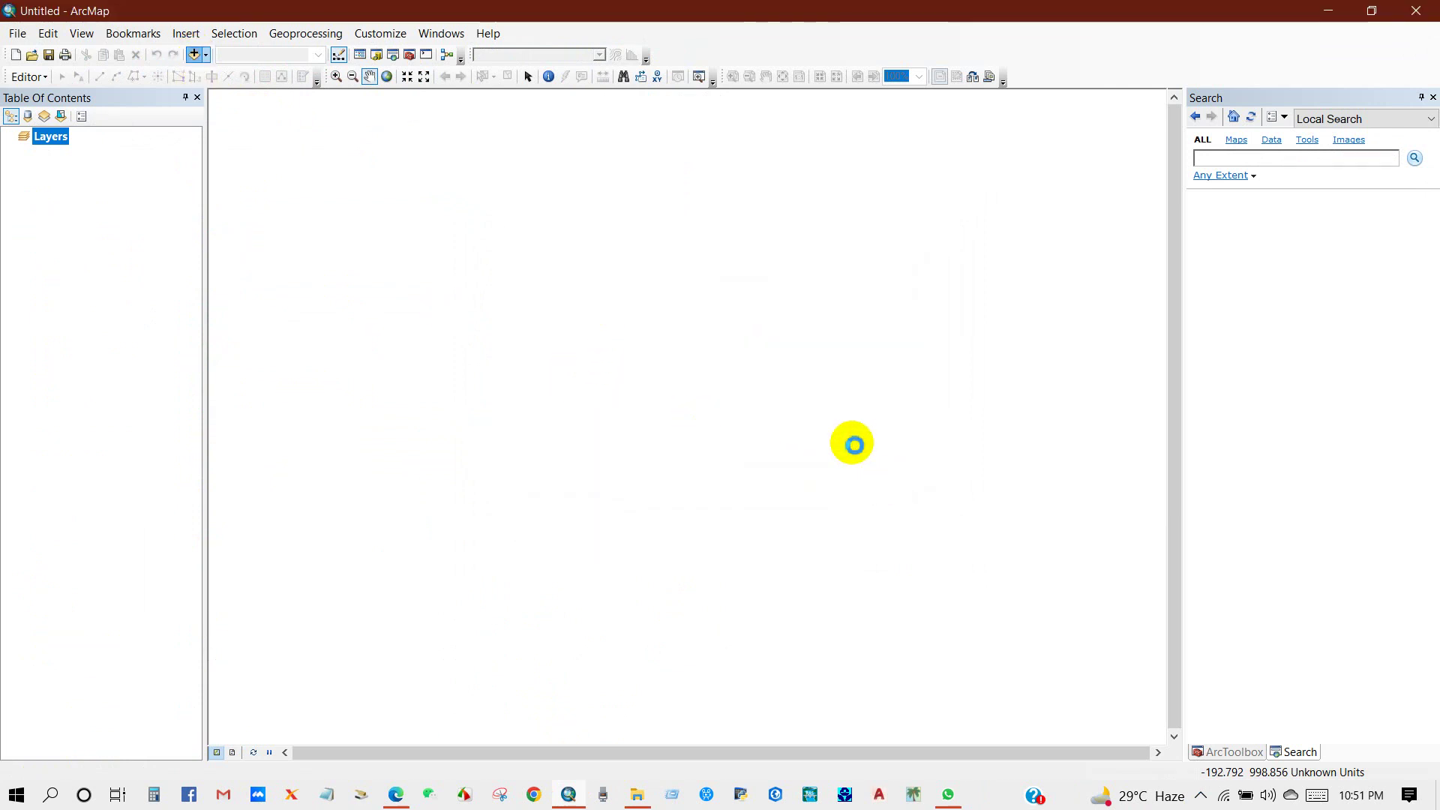
left_click_drag(788, 412, 766, 407)
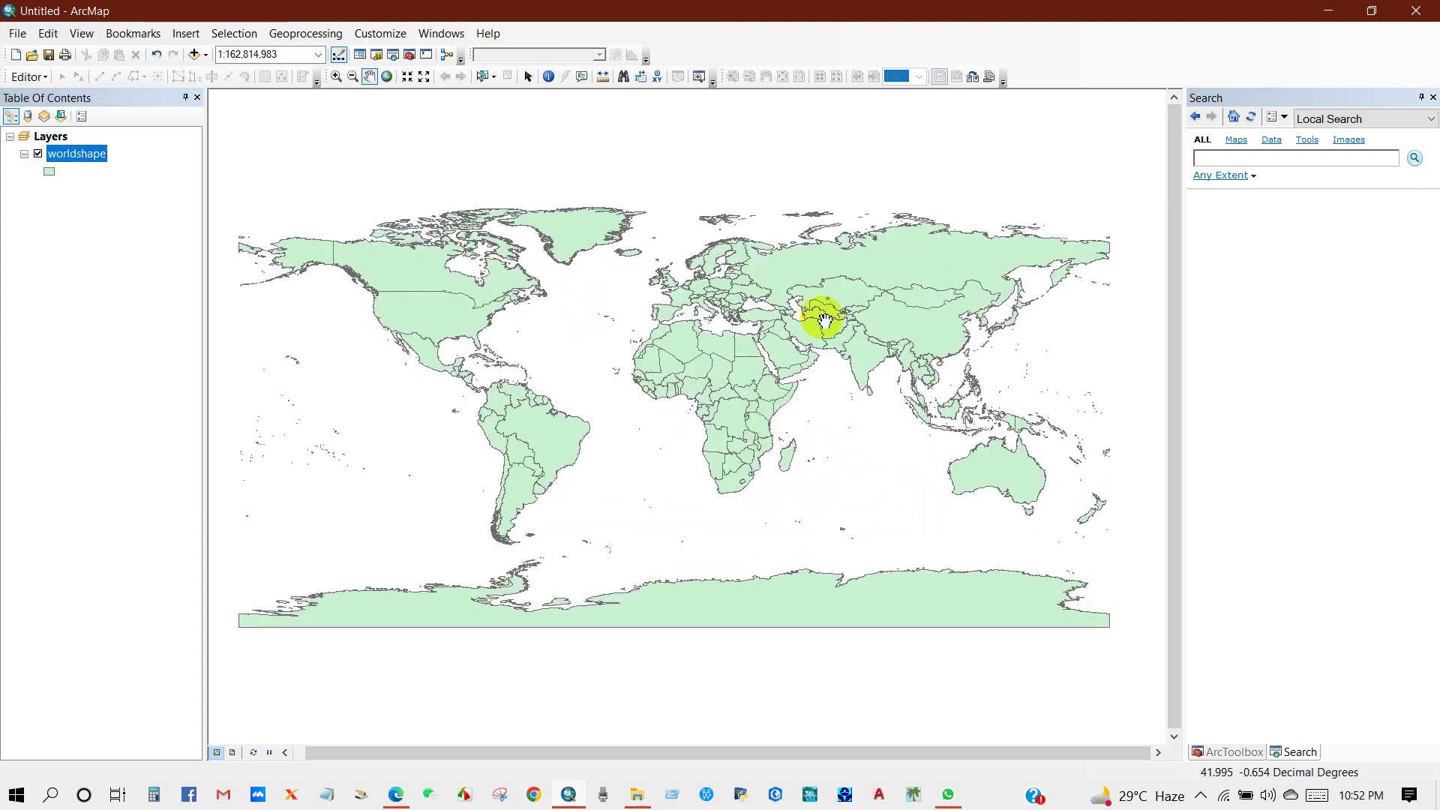
- Review the 240-record worldshape attribute table, close it, and show ArcToolbox
right_click(79, 163)
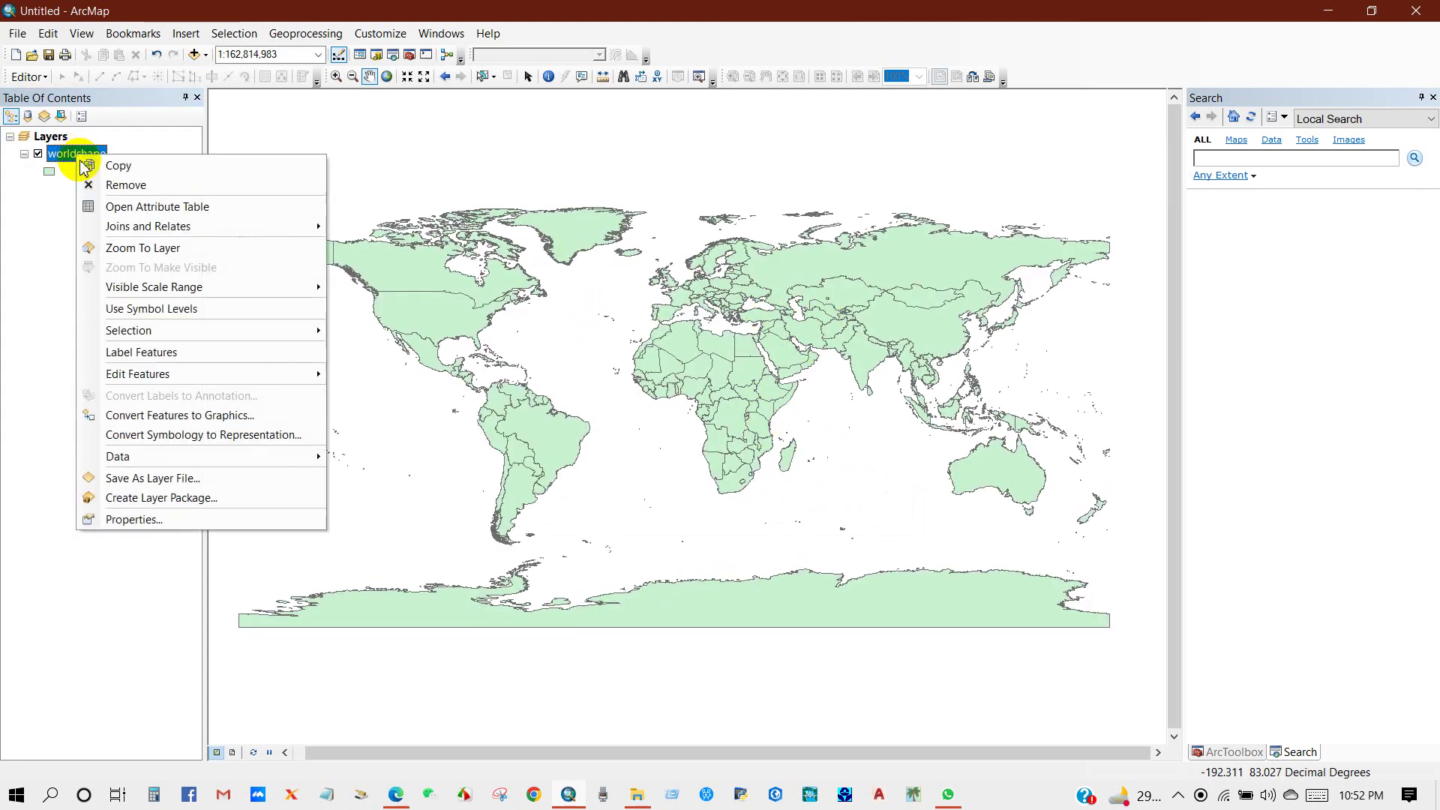
left_click(118, 209)
left_click_drag(876, 185, 664, 129)
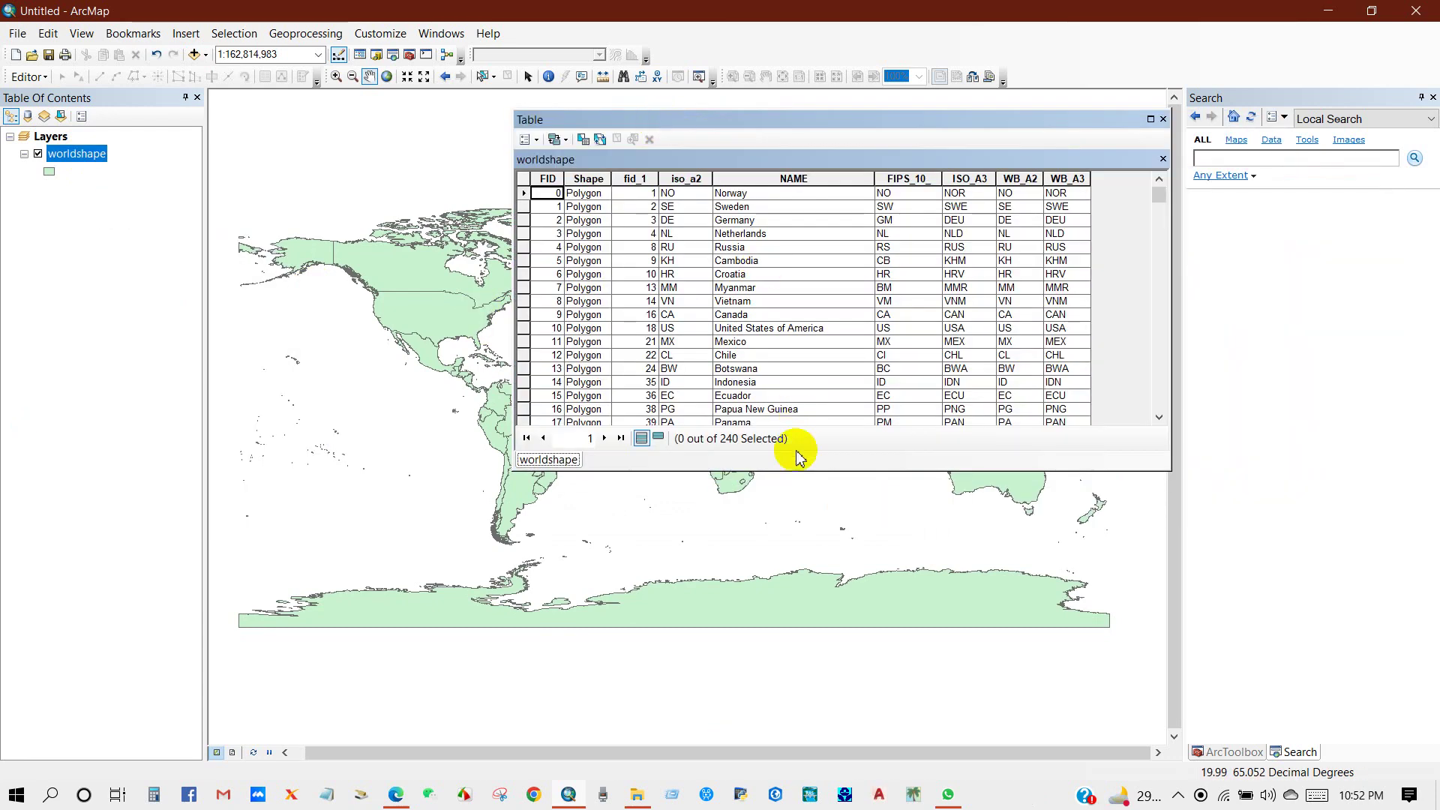
left_click_drag(793, 471, 726, 713)
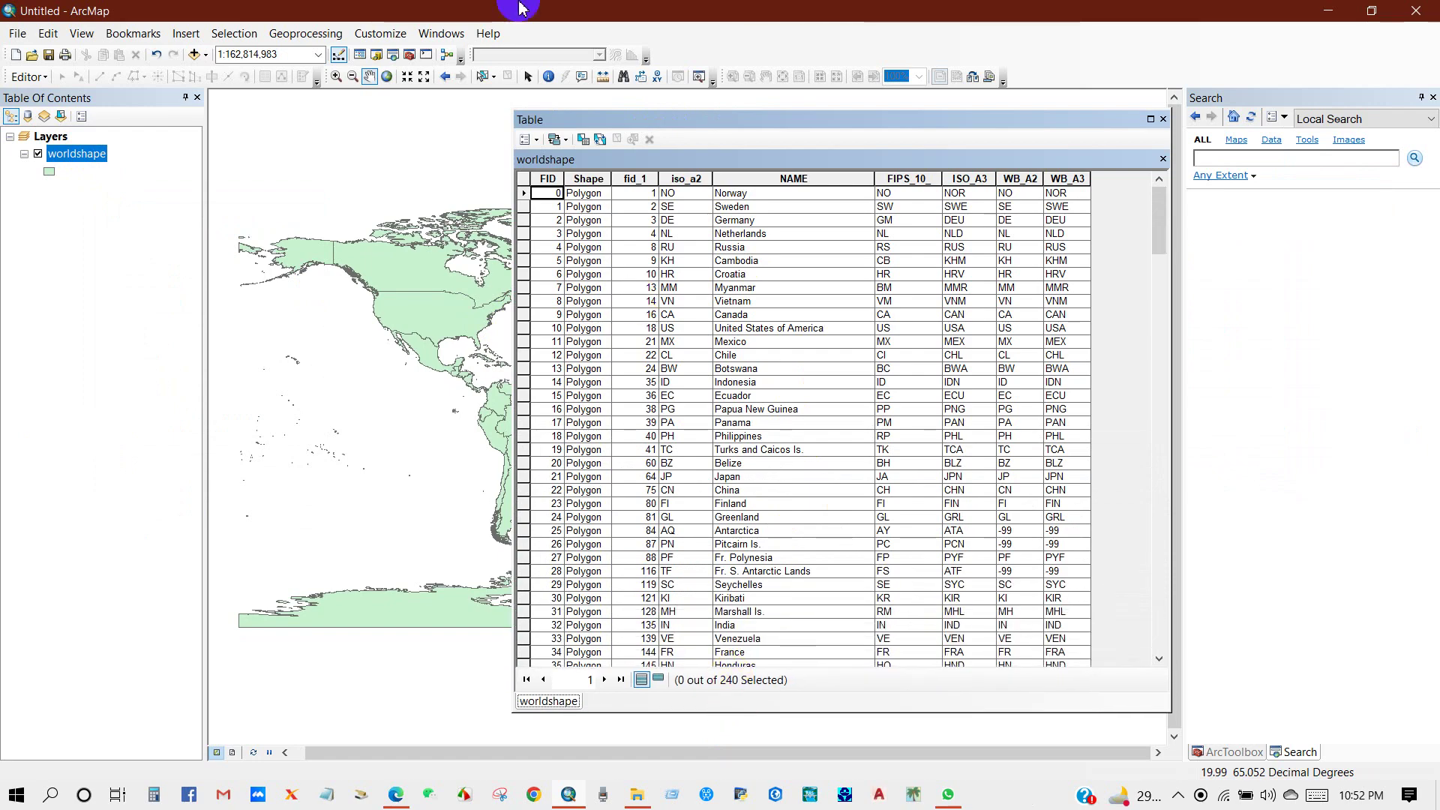
scroll(694, 424, "down", 4)
left_click_drag(1152, 238, 1134, 188)
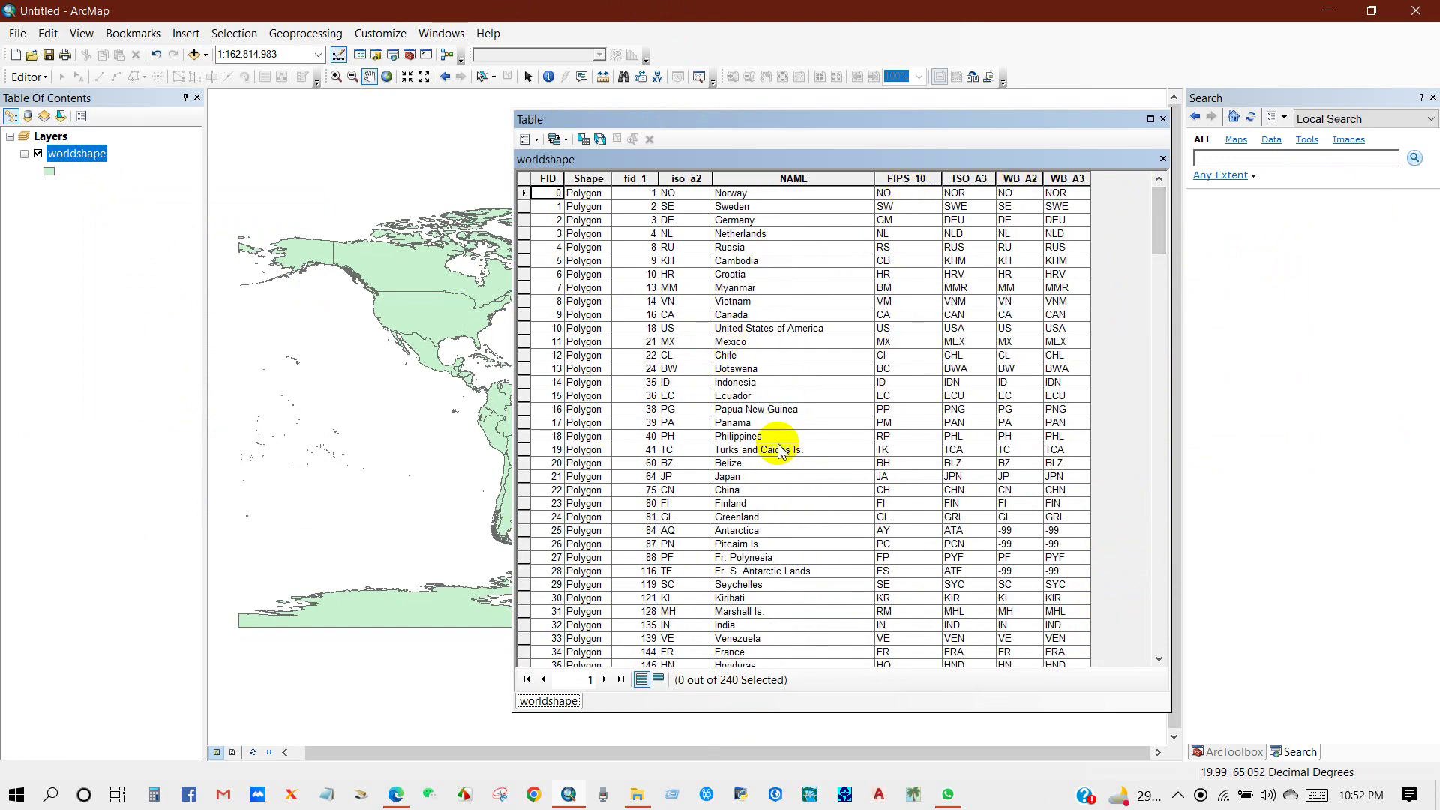
left_click(1167, 117)
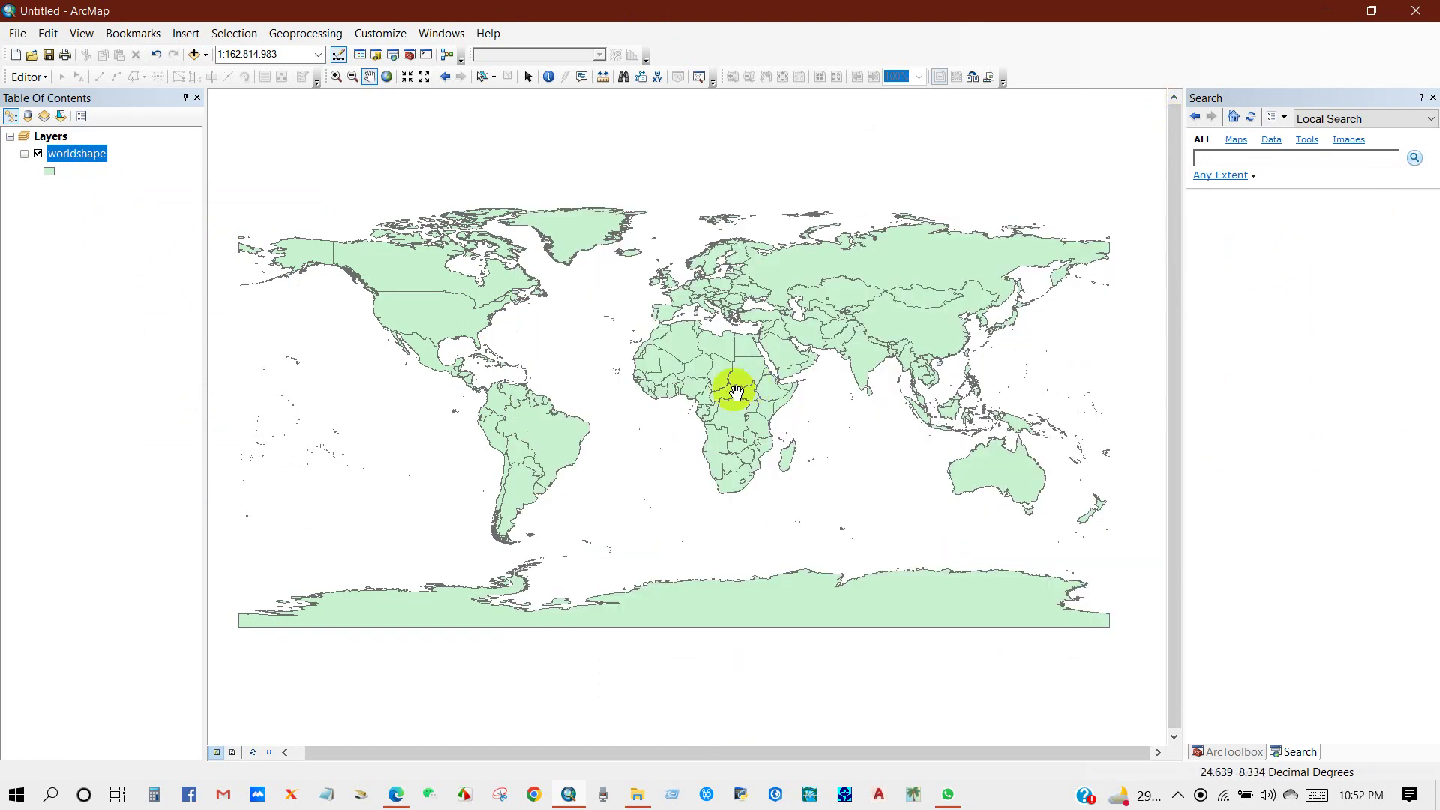
left_click_drag(685, 290, 674, 285)
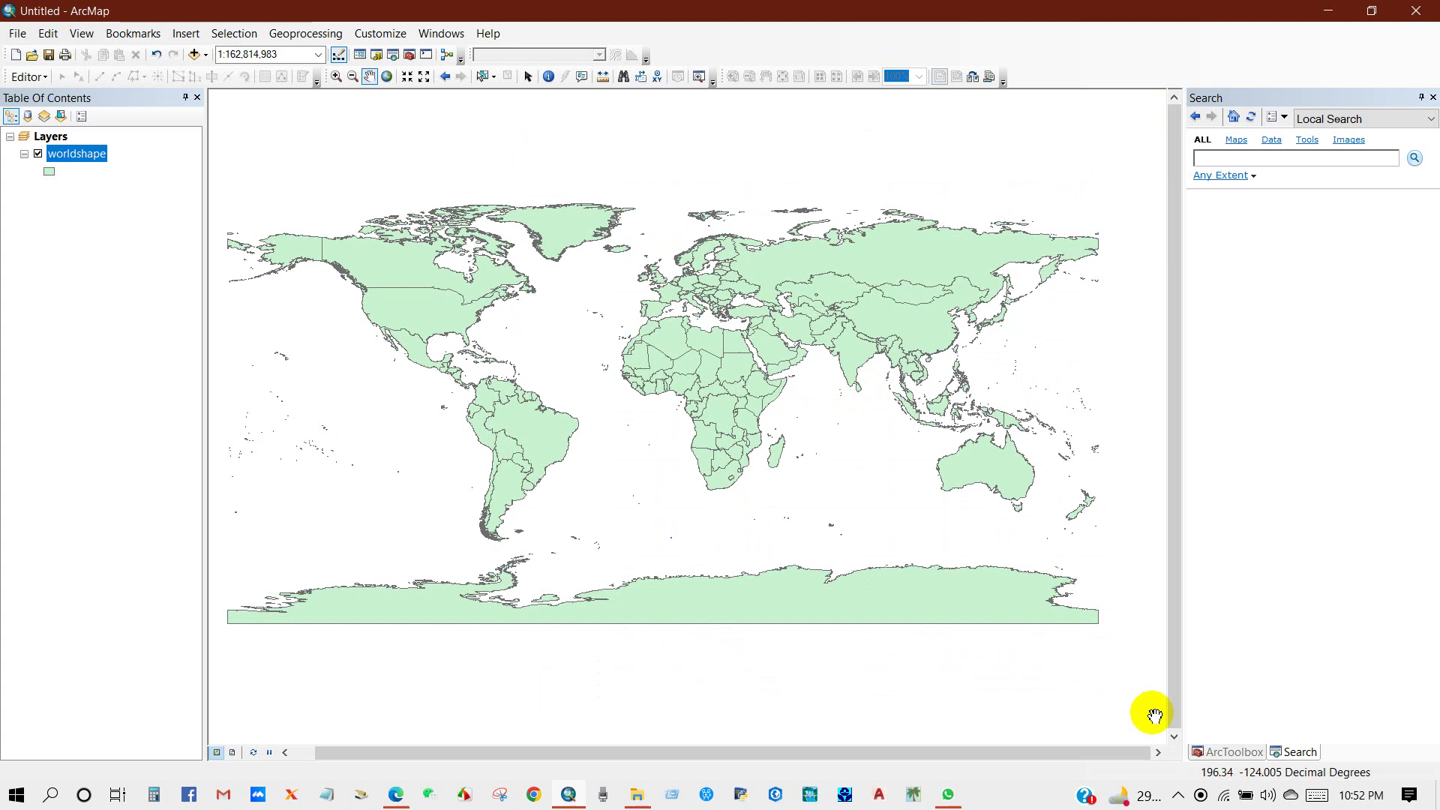
left_click(1227, 753)
left_click_drag(862, 442, 863, 450)
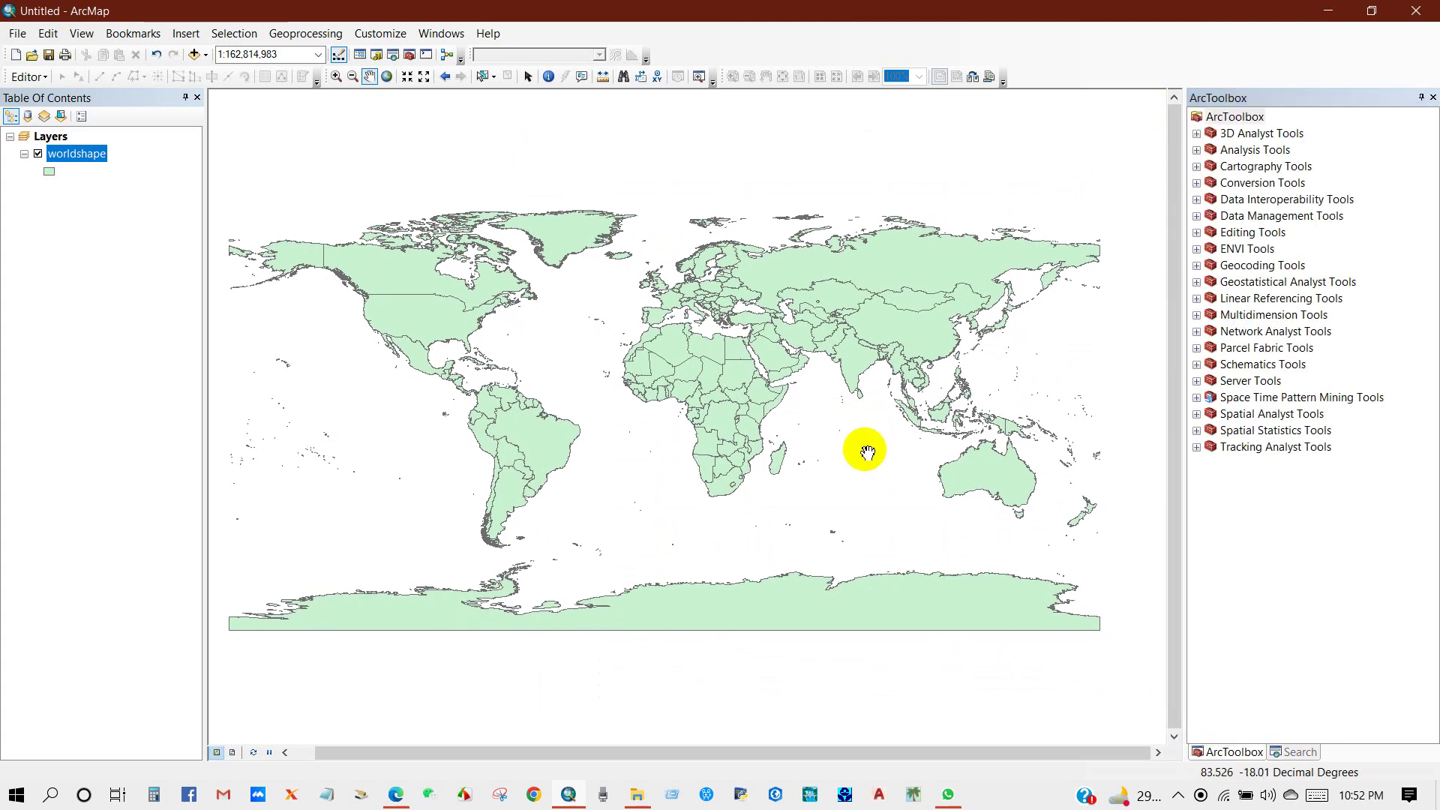
- Export the selected India feature to Export_Output.shp, add it to the map, and hide worldshape
left_click(481, 76)
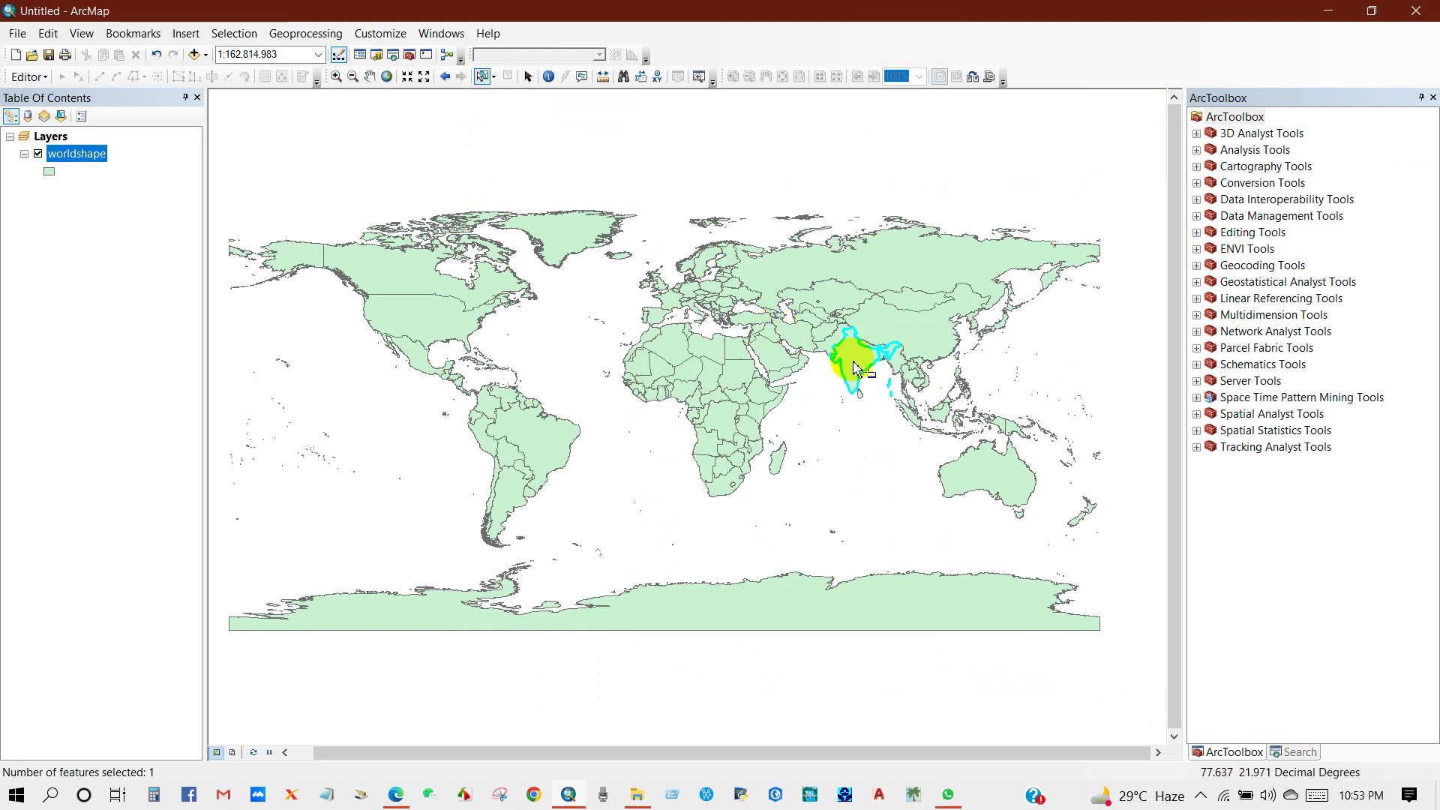
right_click(72, 154)
mouse_move(113, 453)
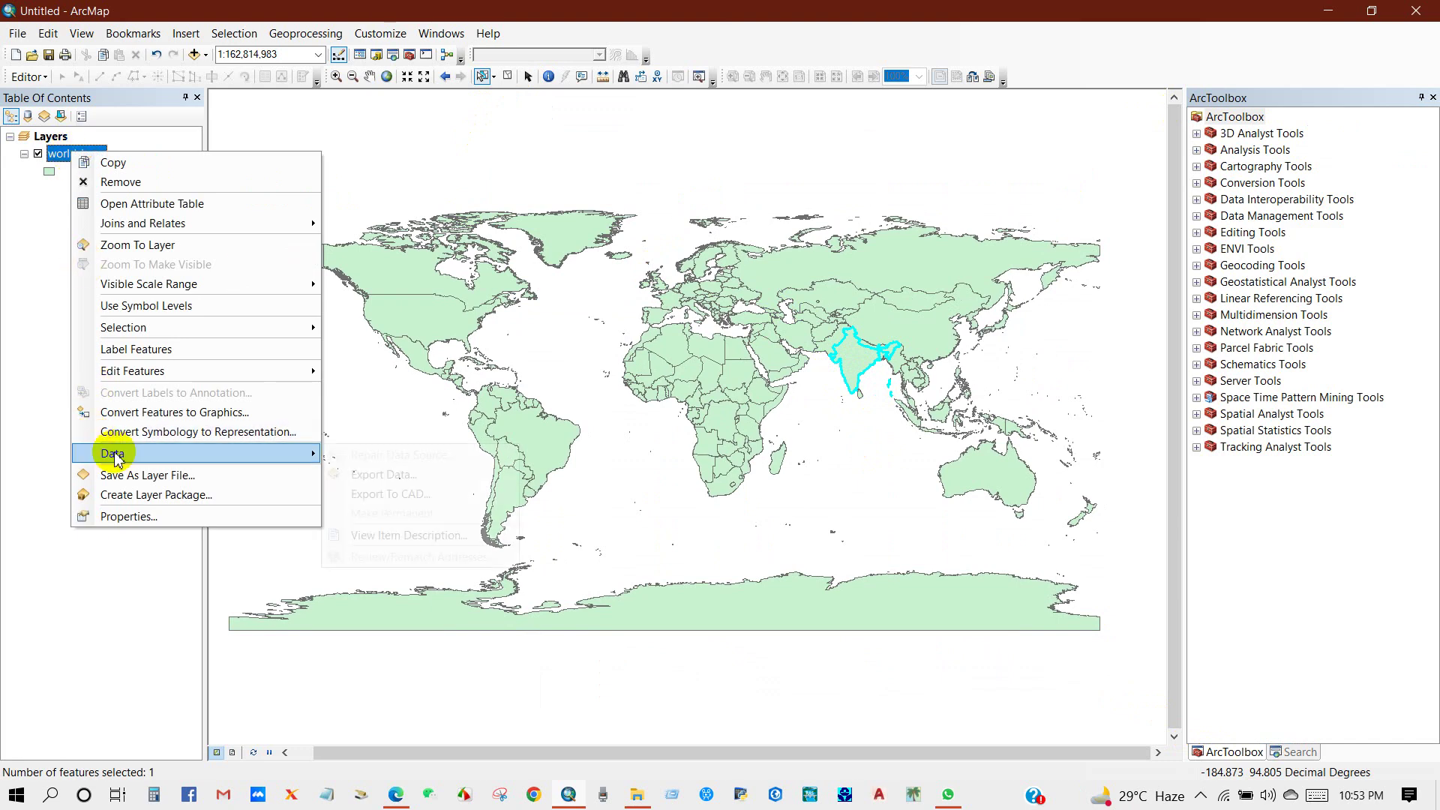
left_click(392, 475)
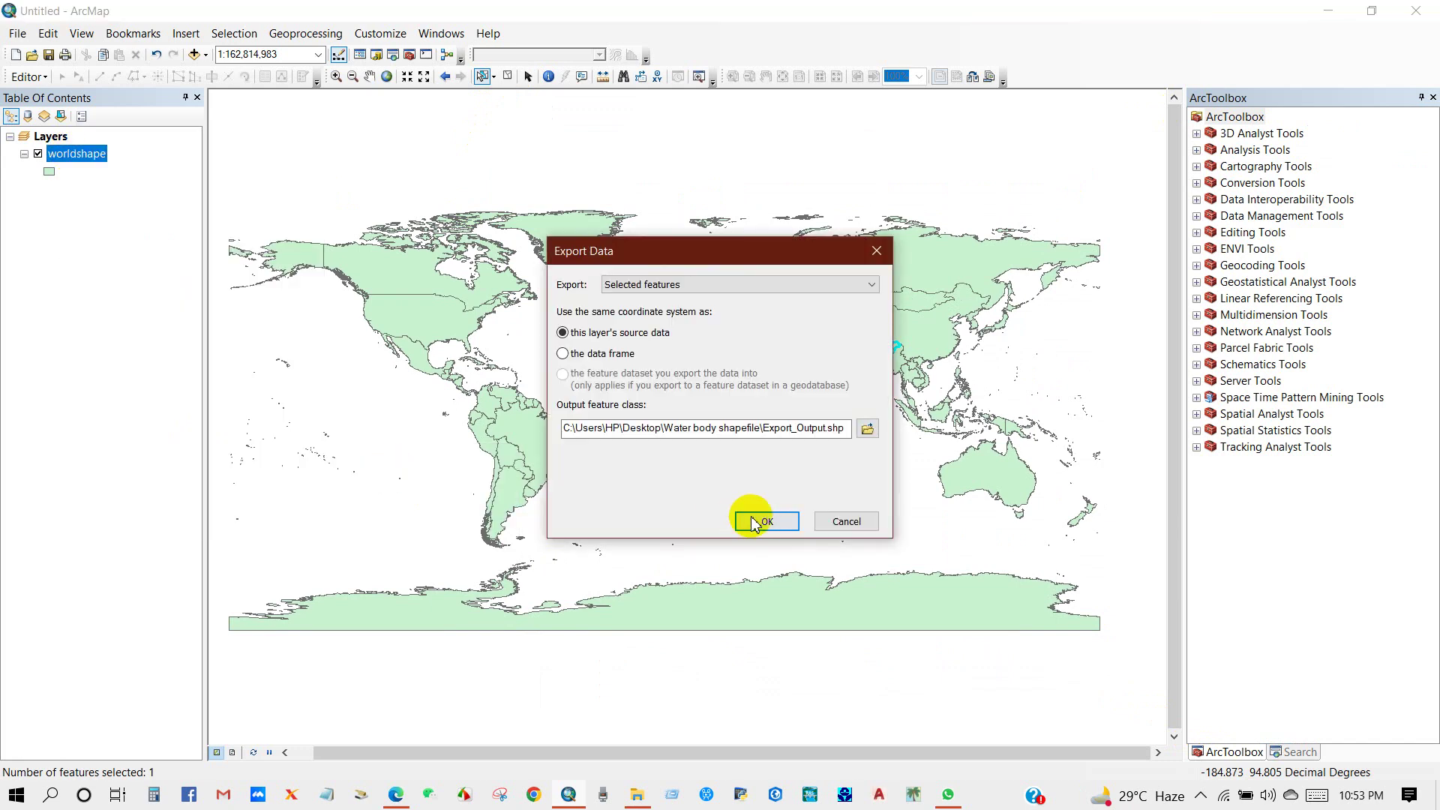
left_click(760, 519)
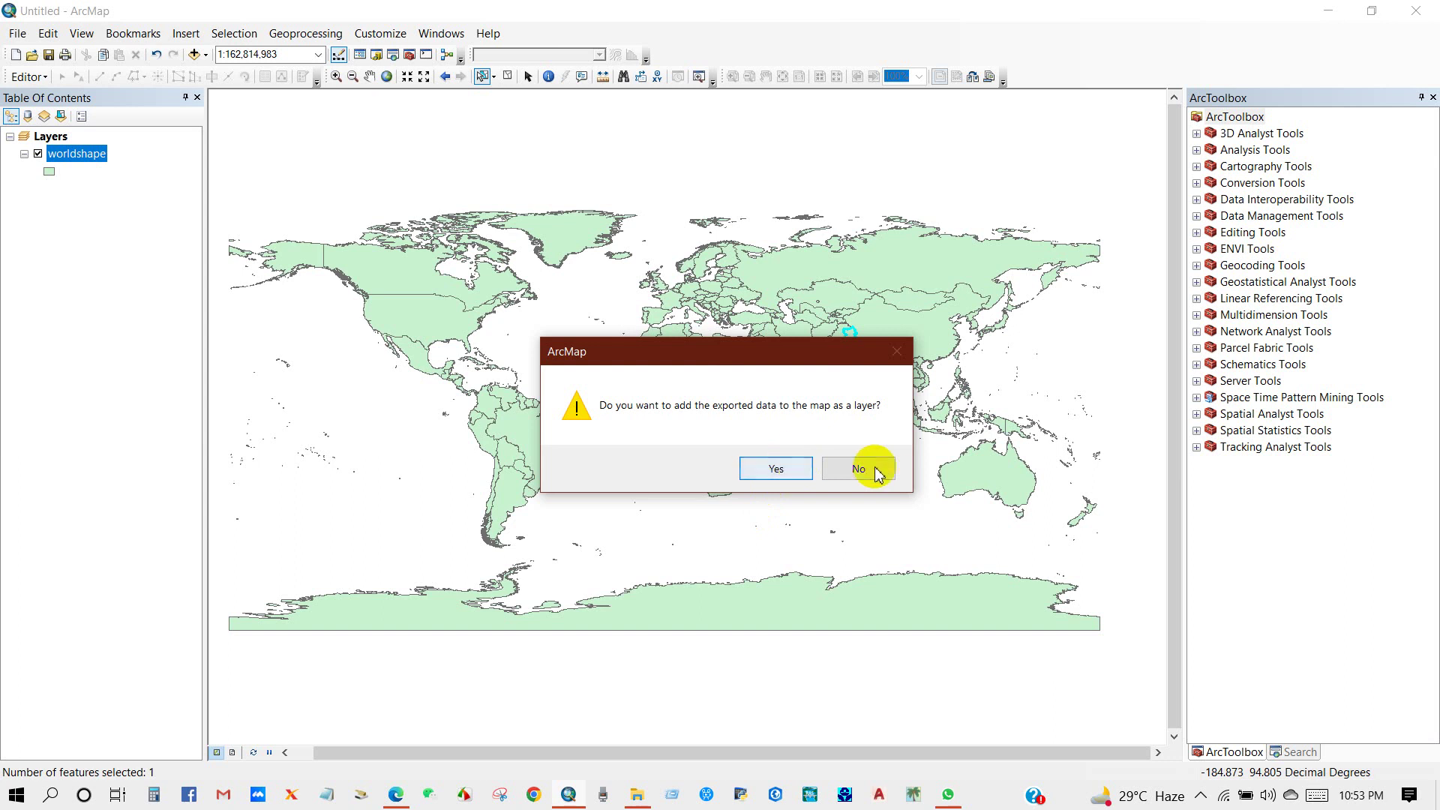
left_click(773, 468)
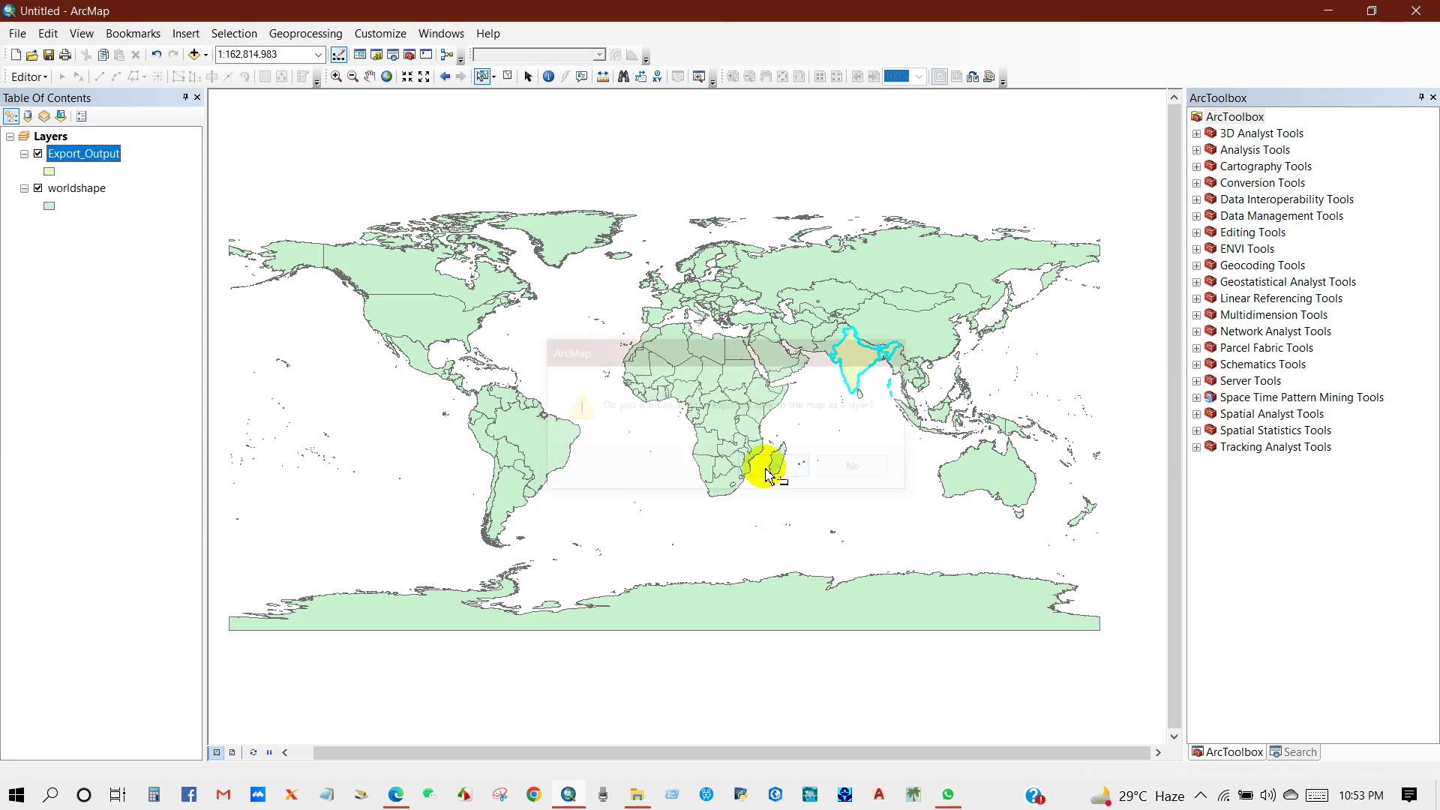
left_click(38, 188)
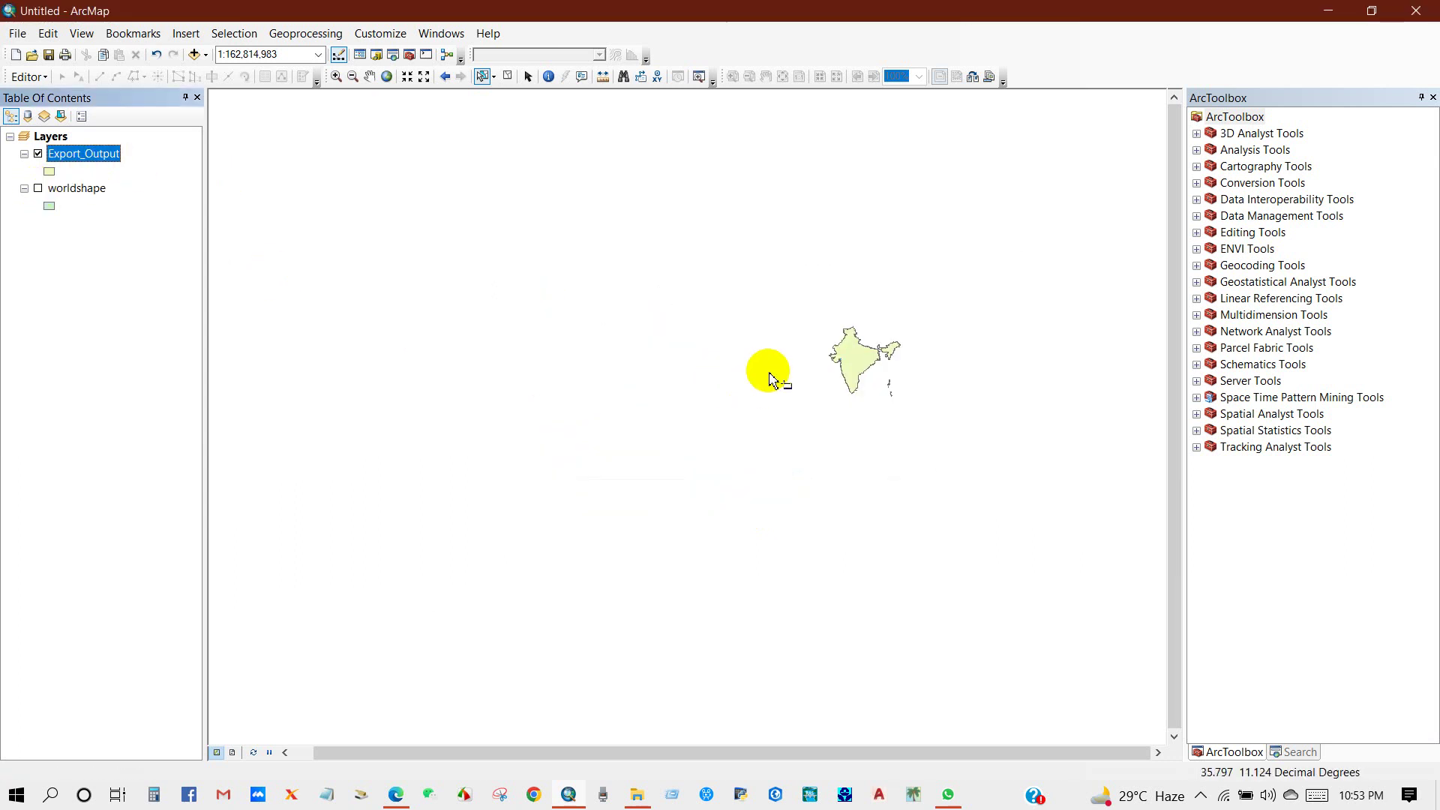
- Show the worldshape layer again and clear the India selection
scroll(929, 349, "down", 3)
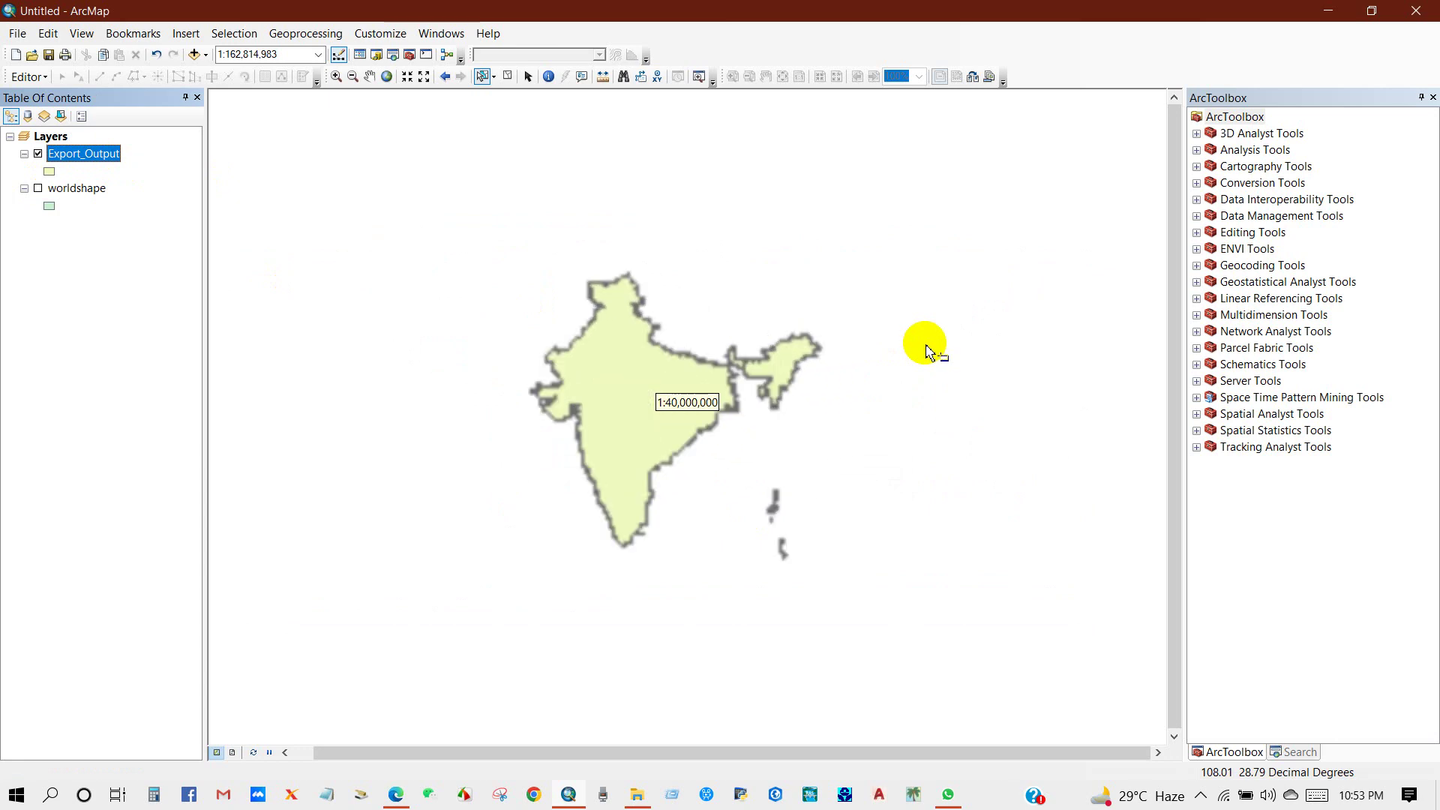
scroll(670, 388, "up", 1)
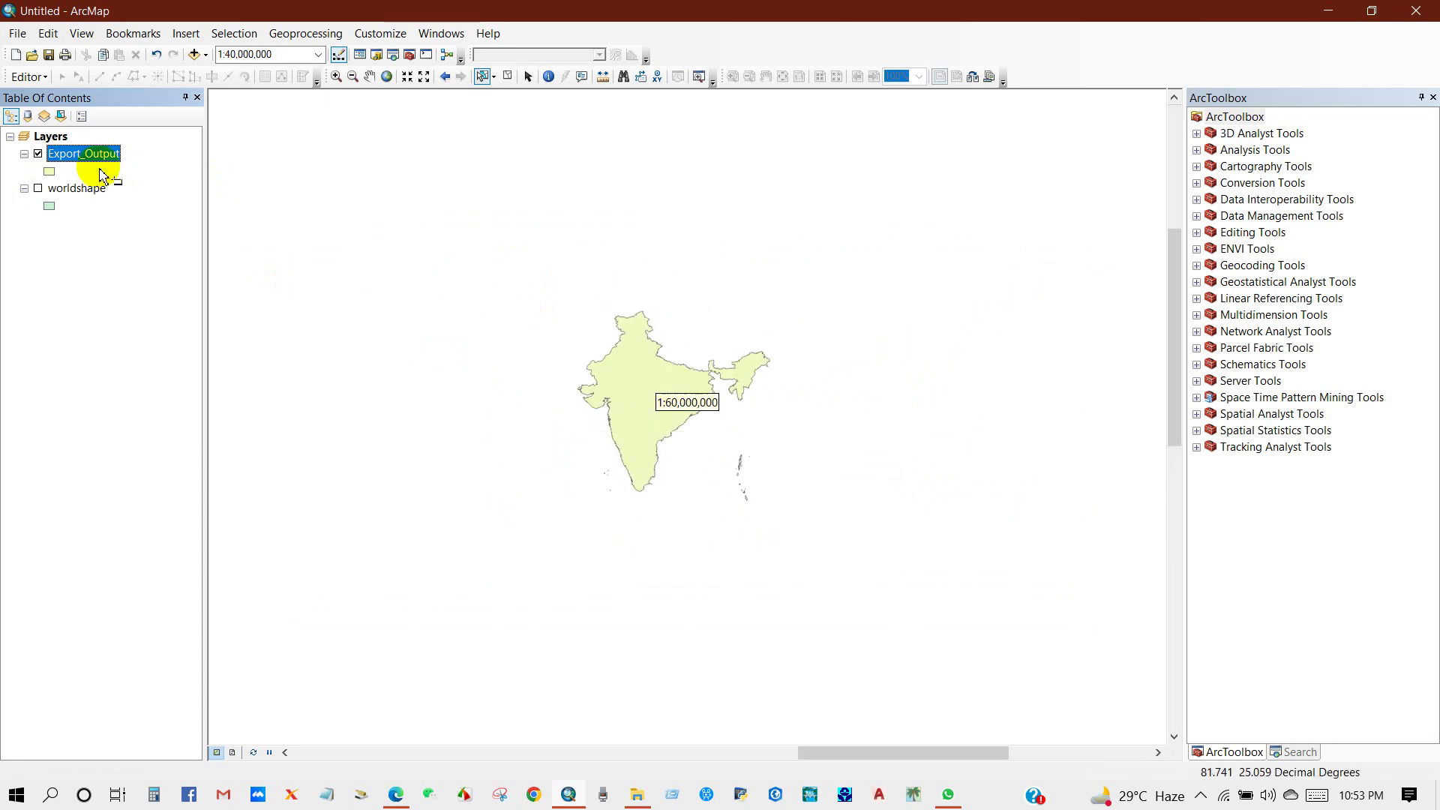
left_click(39, 188)
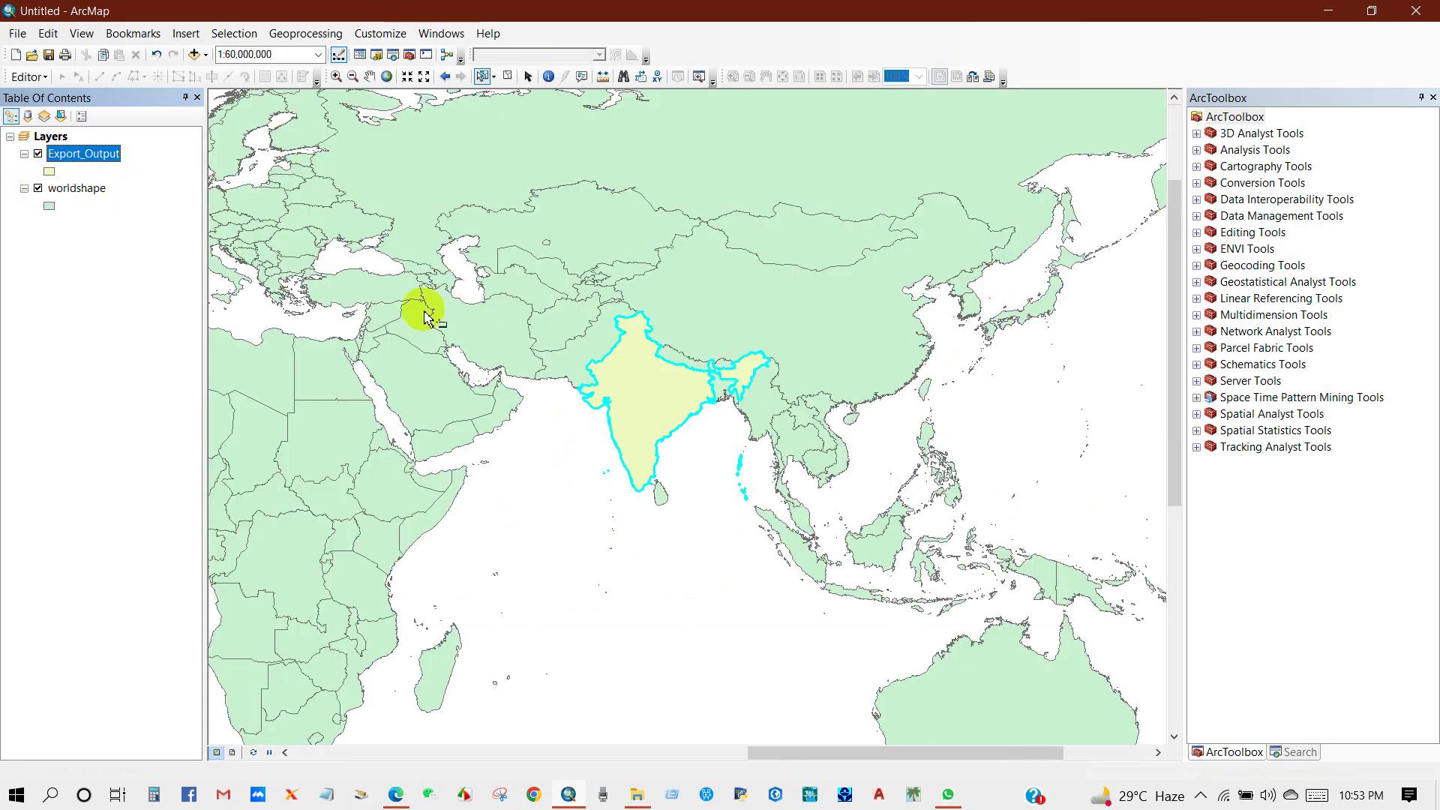
left_click(508, 78)
- Zoom out to the full world, recentre the map, and hide Export_Output
scroll(754, 431, "up", 2)
scroll(754, 436, "up", 2)
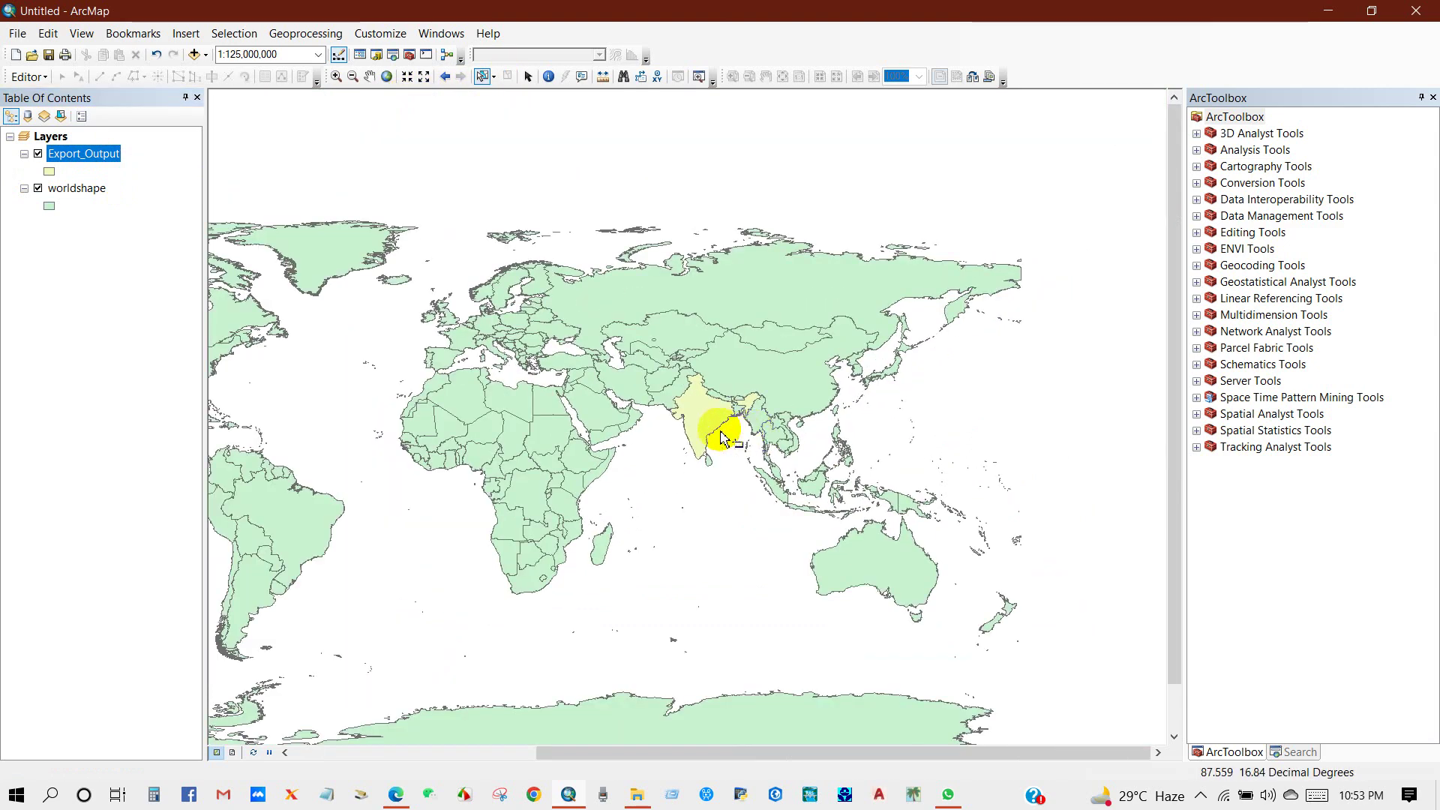
left_click(369, 76)
left_click_drag(637, 489, 779, 476)
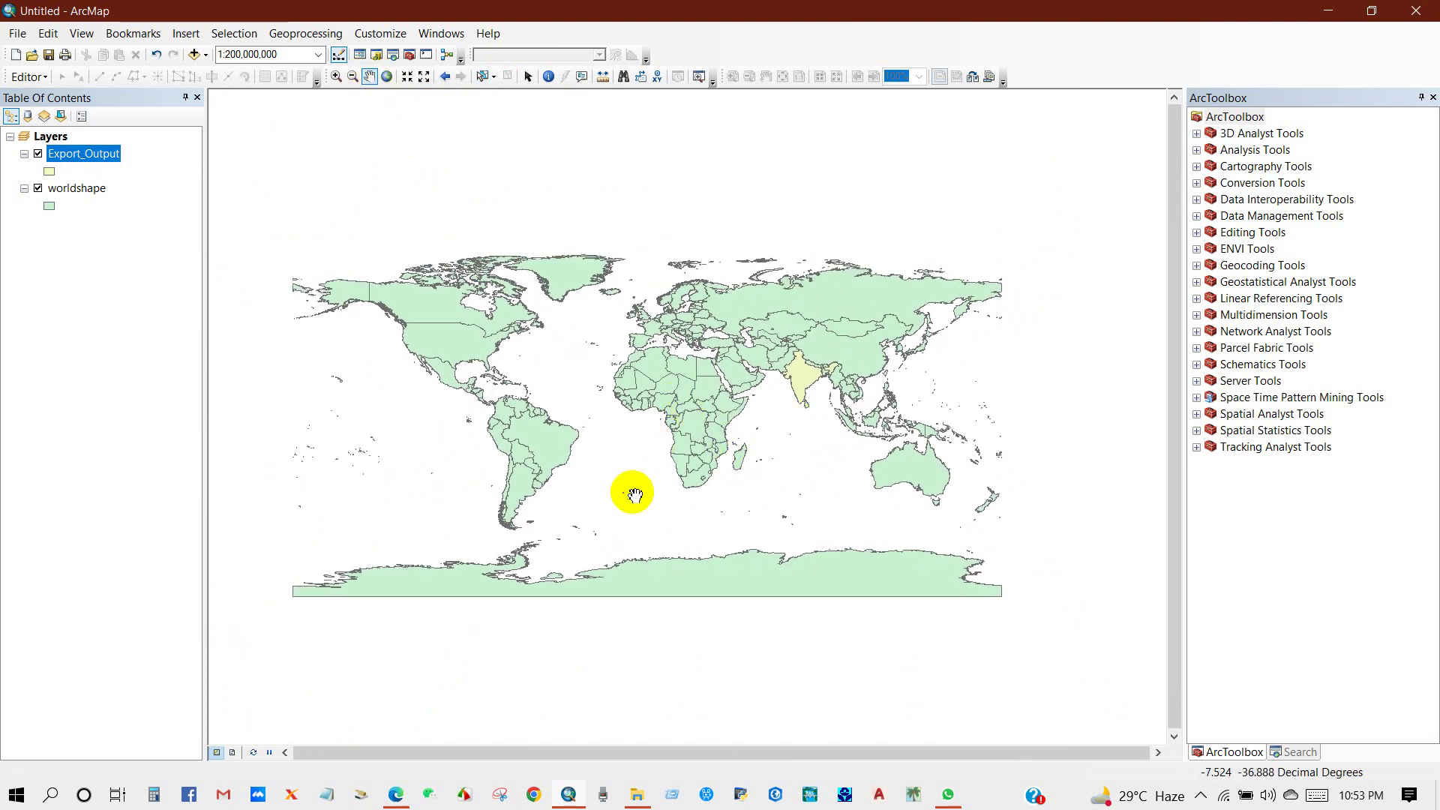
key("space")
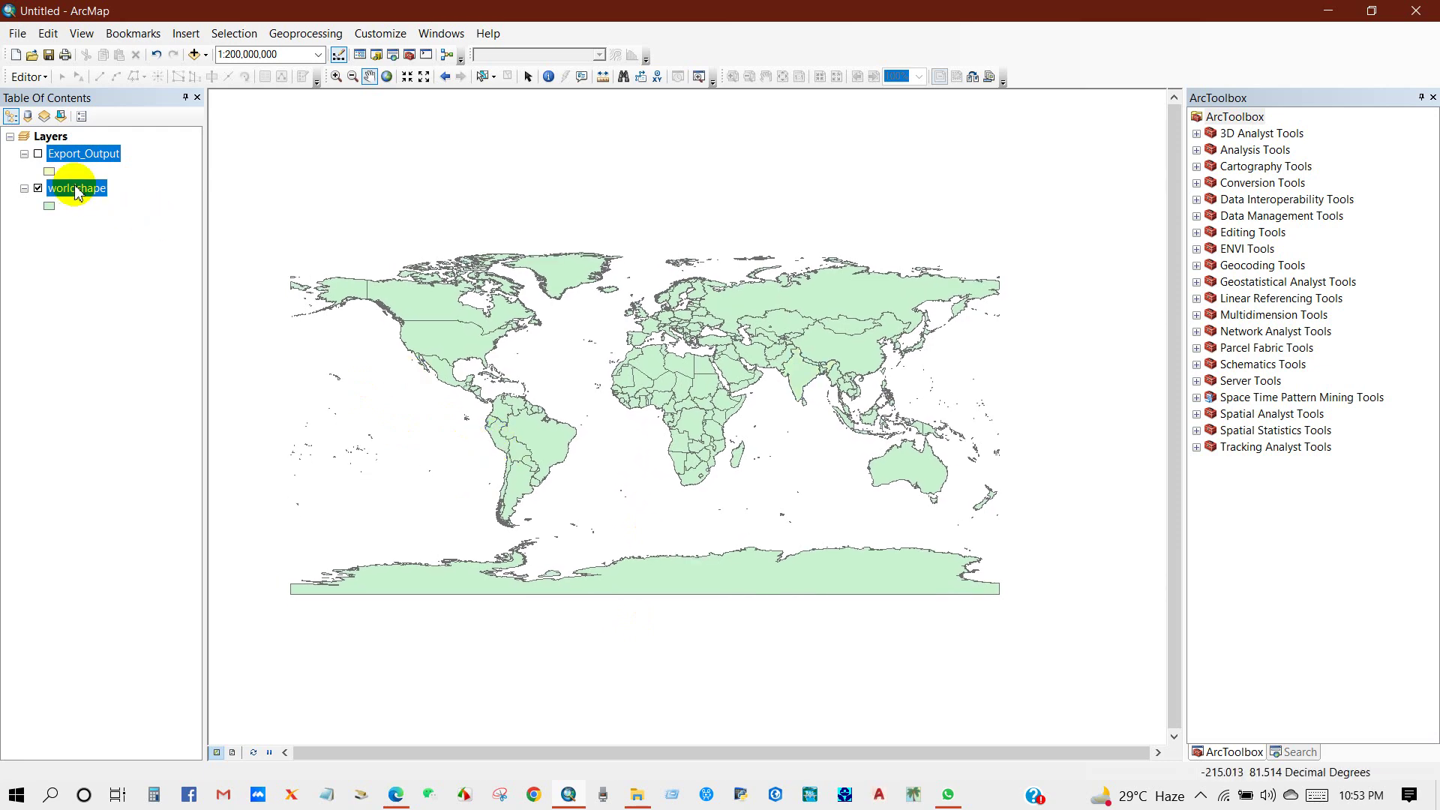
- In worldshape's Symbology, choose Unique values on the NAME field without all other values
right_click(78, 192)
left_click(118, 550)
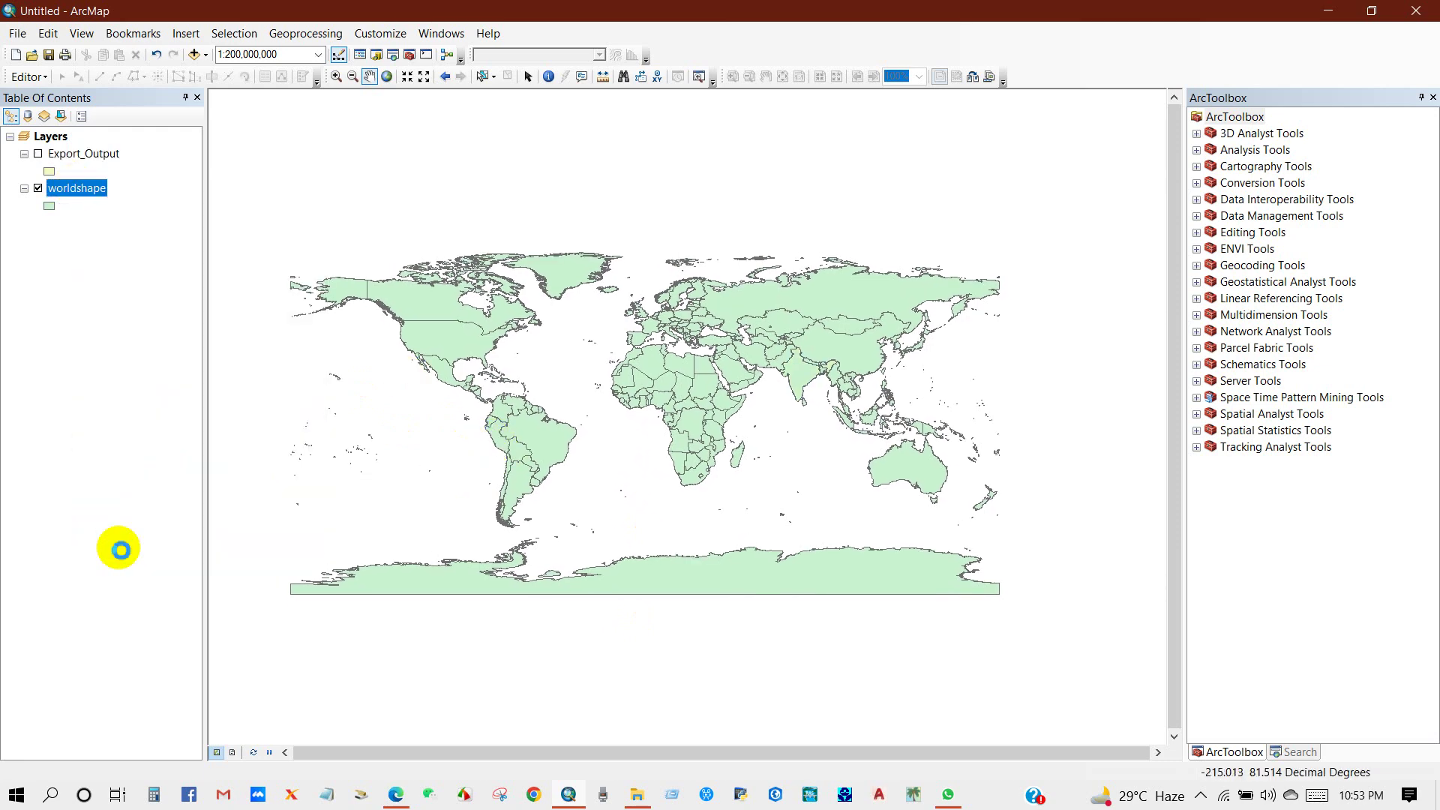
left_click(627, 208)
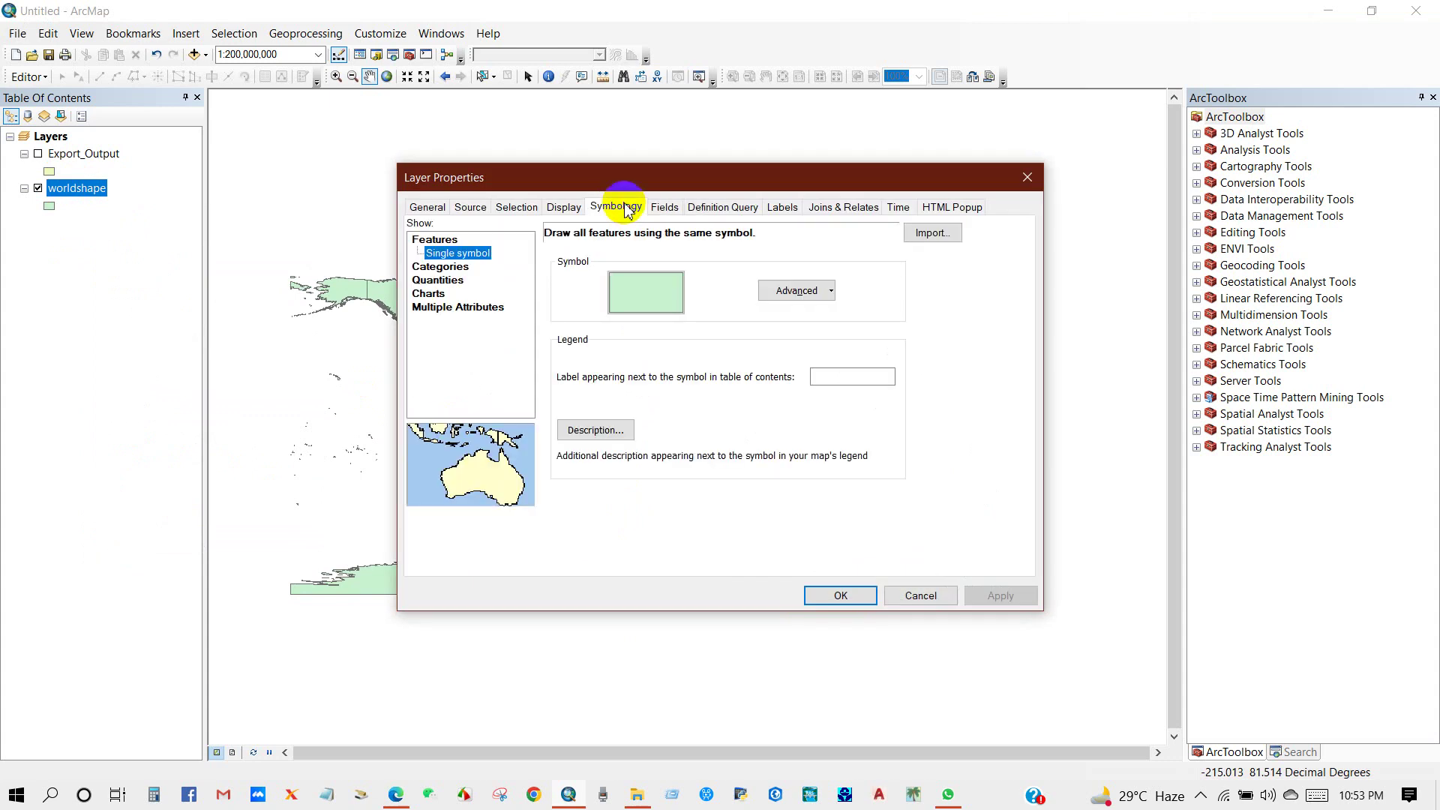
left_click(444, 268)
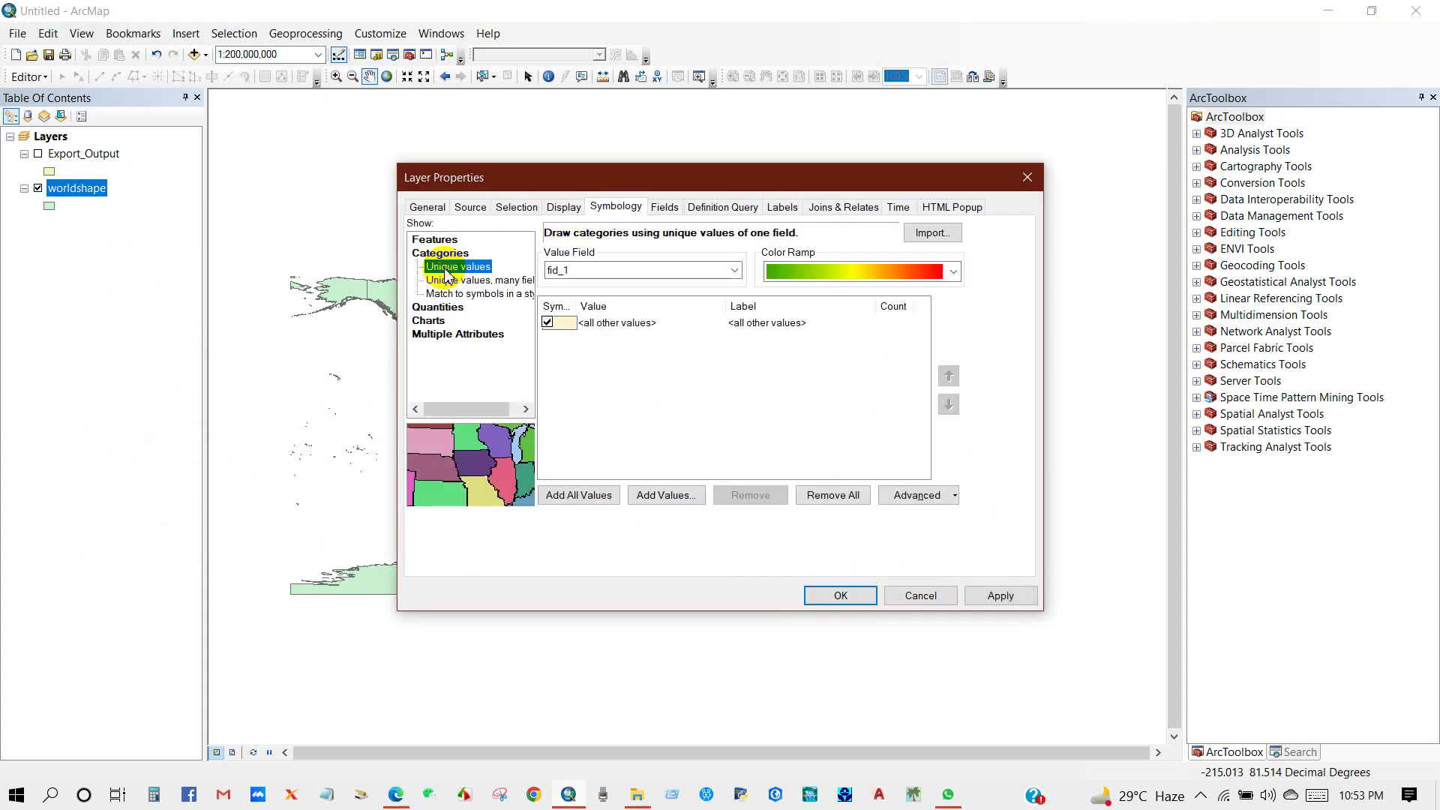
left_click(546, 323)
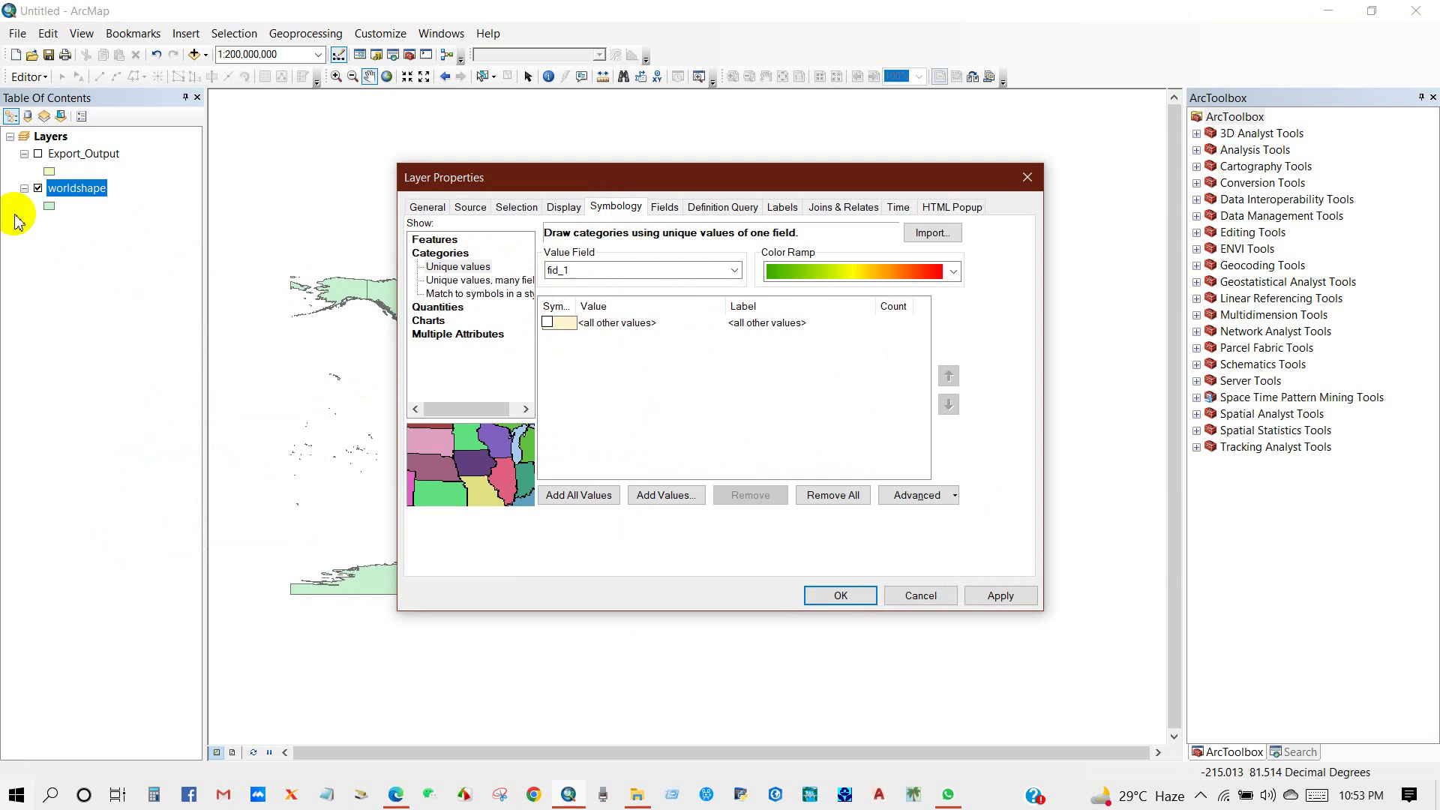
left_click(730, 270)
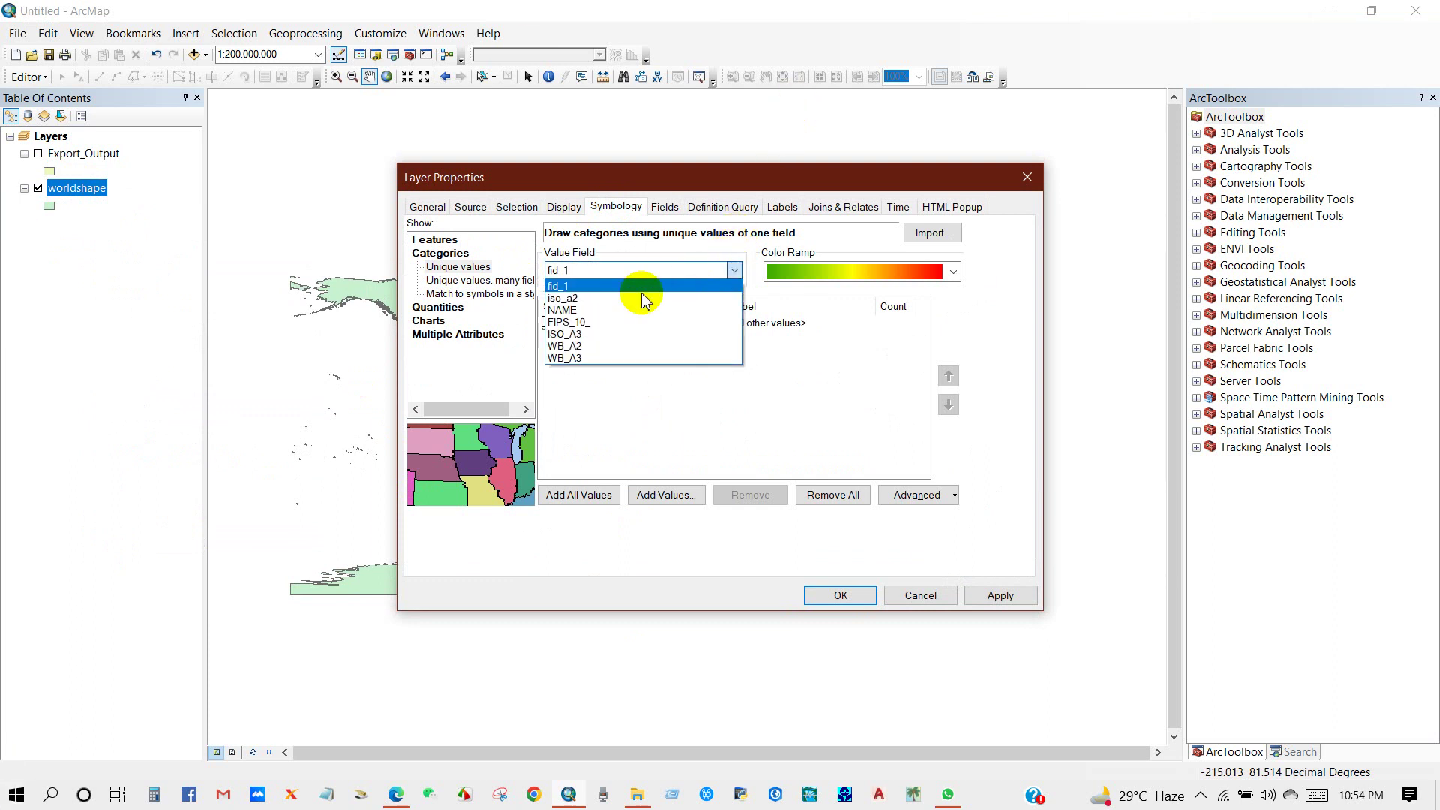
left_click(593, 313)
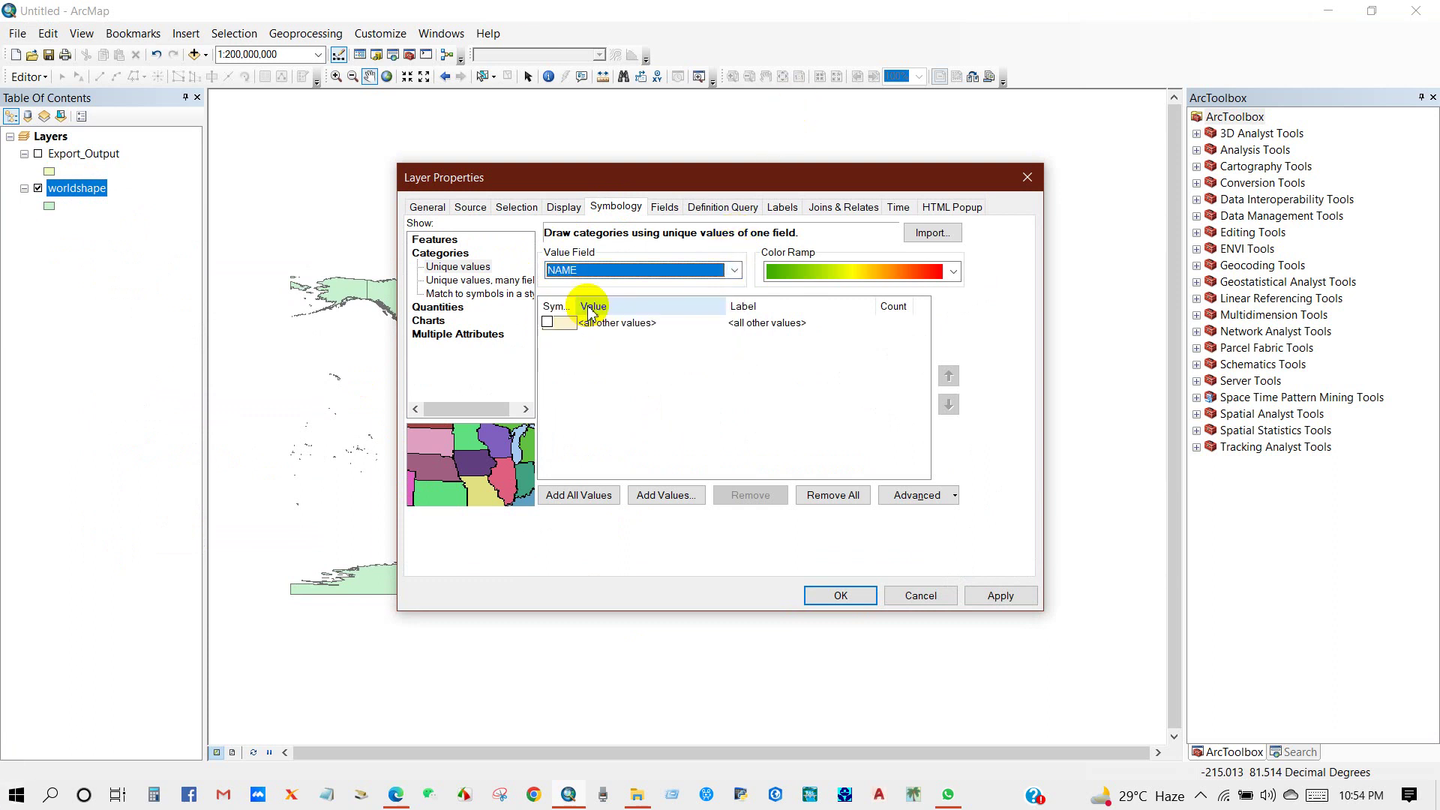
left_click(901, 275)
left_click(902, 290)
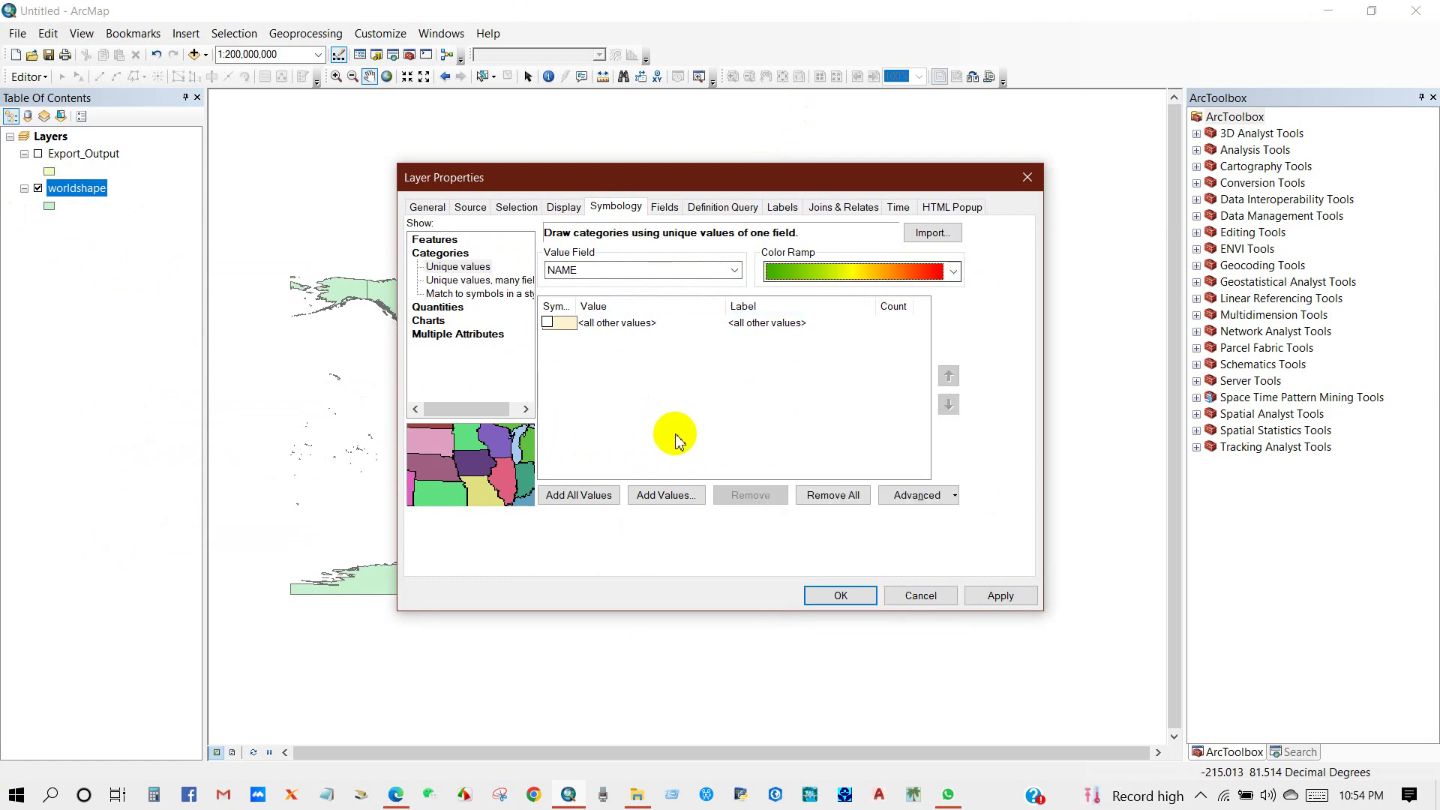
- Add all country name values, pick a multicolour random colour ramp, and apply it
left_click(561, 499)
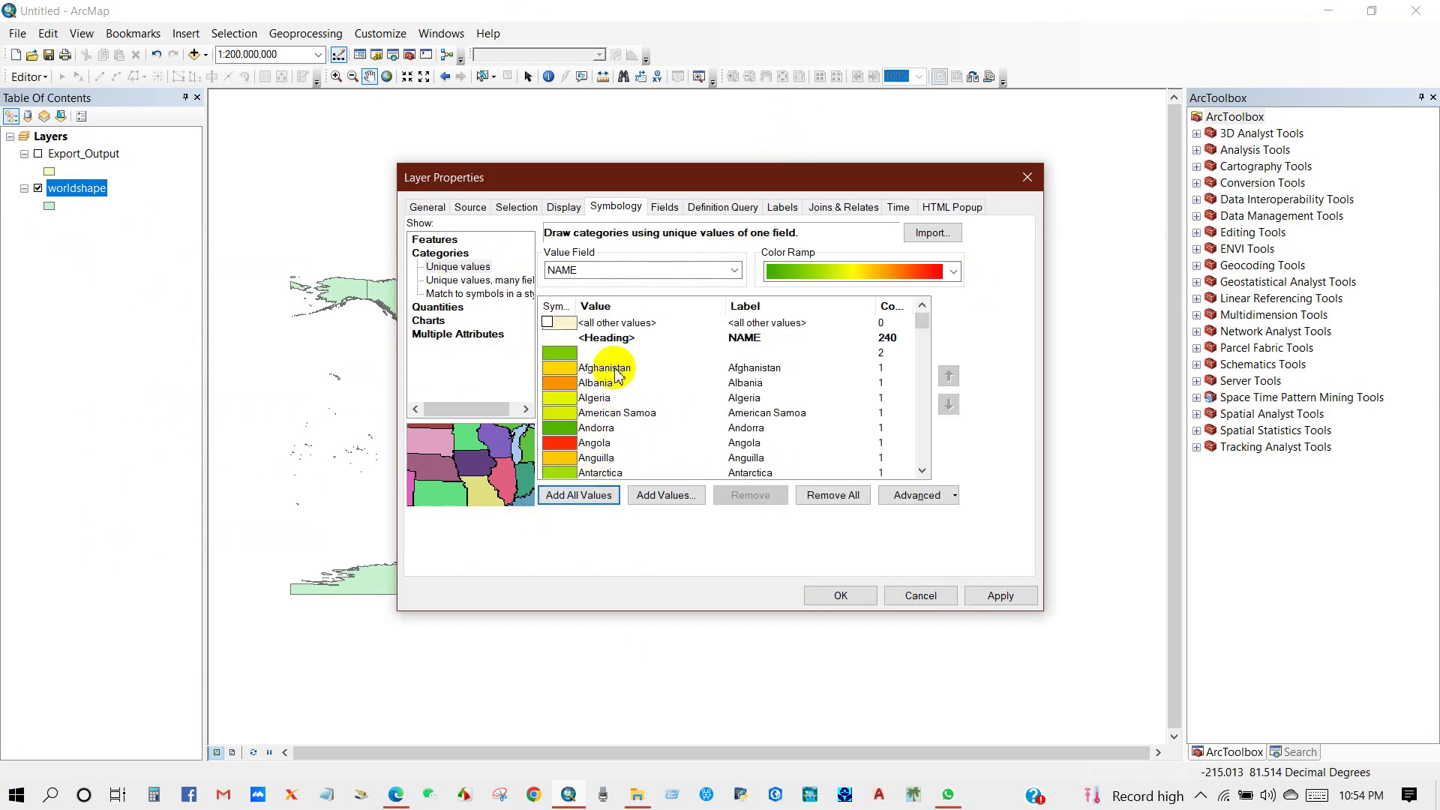
scroll(604, 387, "down", 9)
left_click_drag(922, 336, 923, 470)
left_click(954, 272)
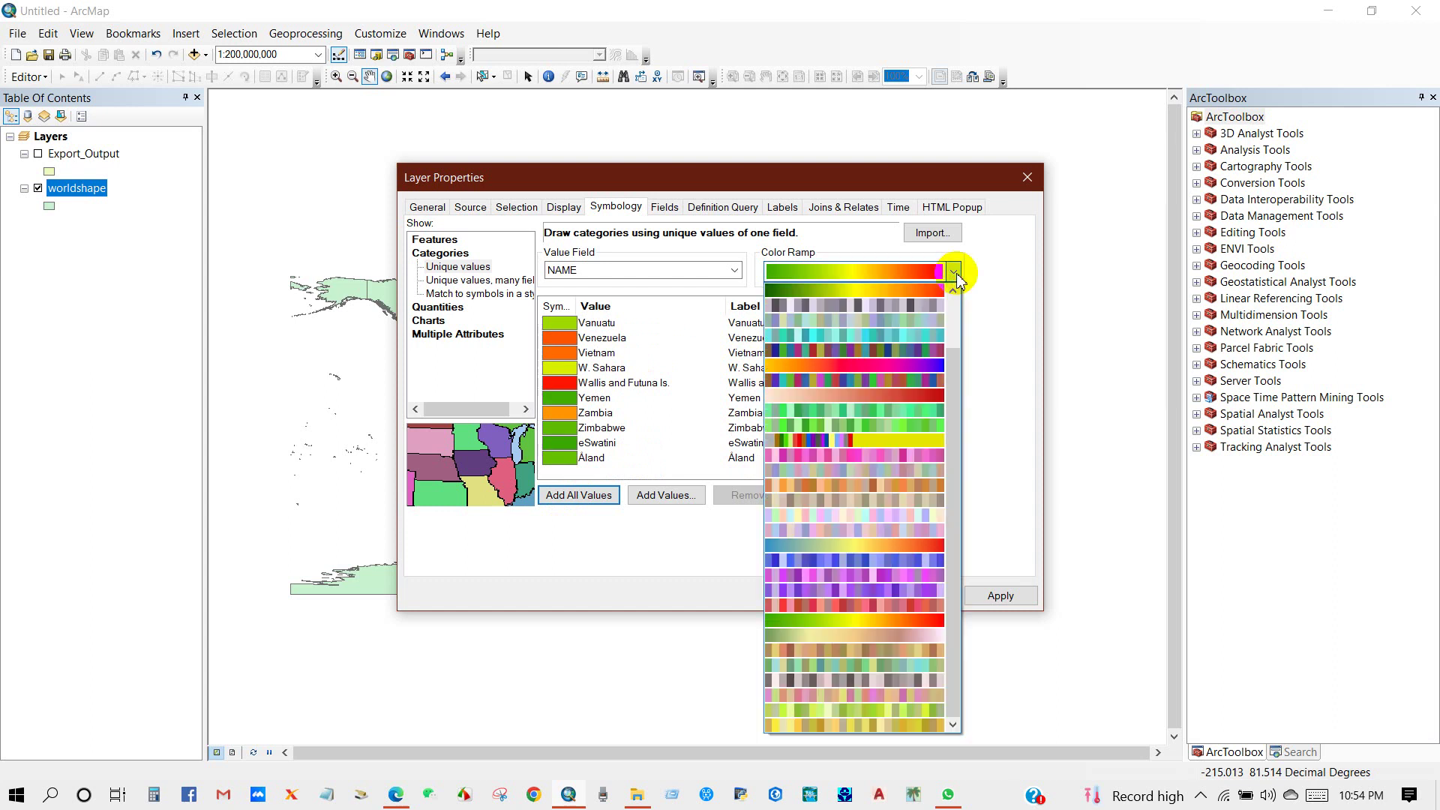
left_click(863, 308)
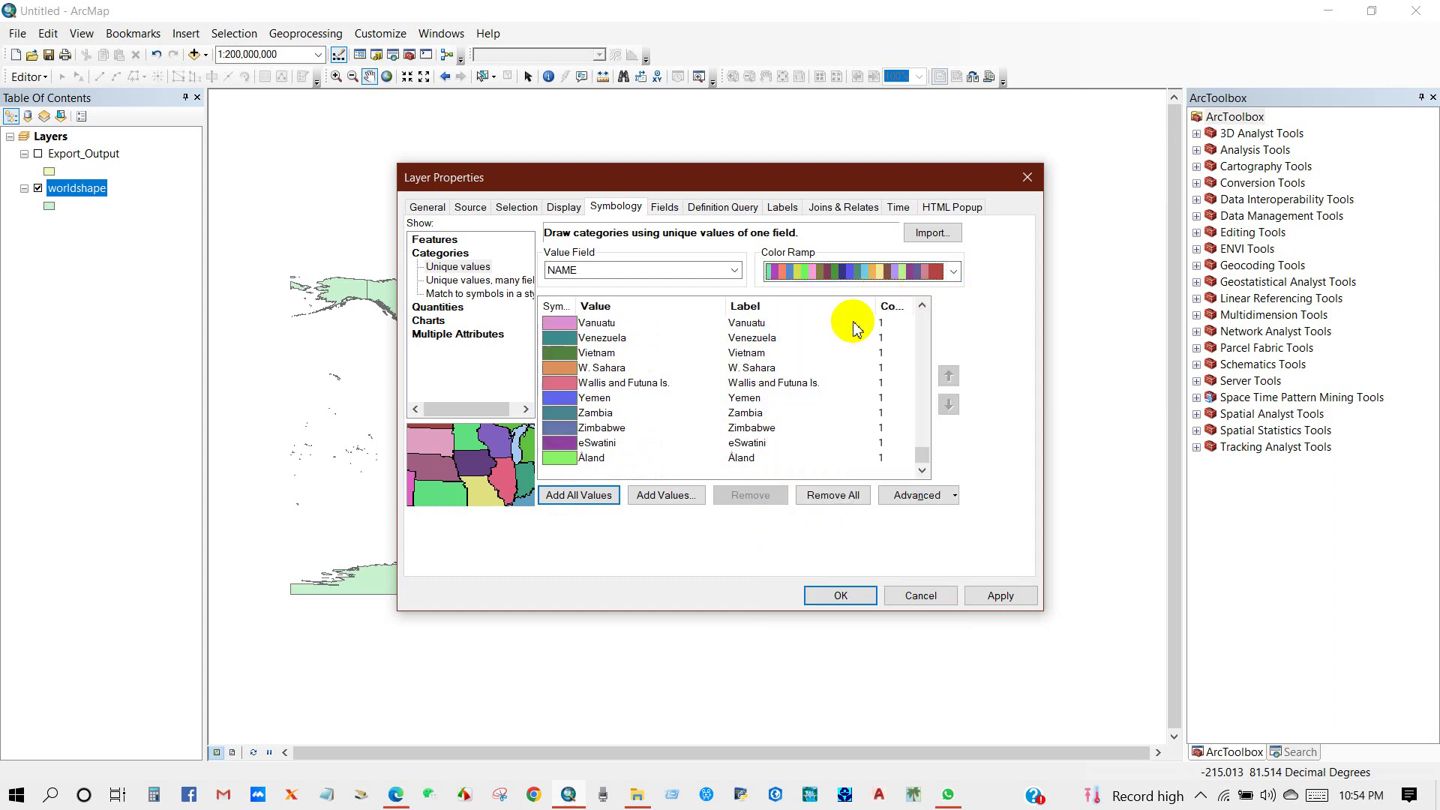
key("Down")
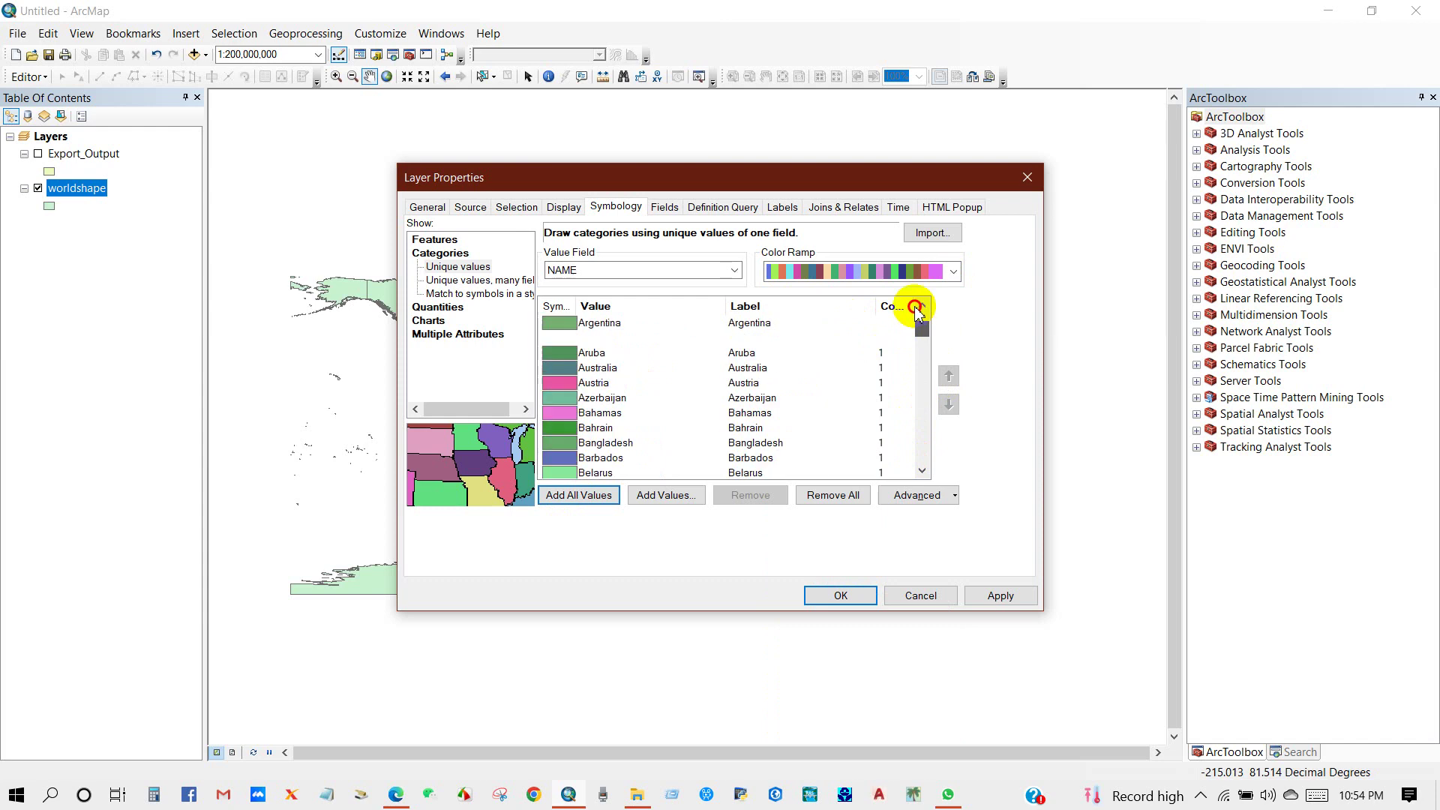
key("Down")
key("Down")
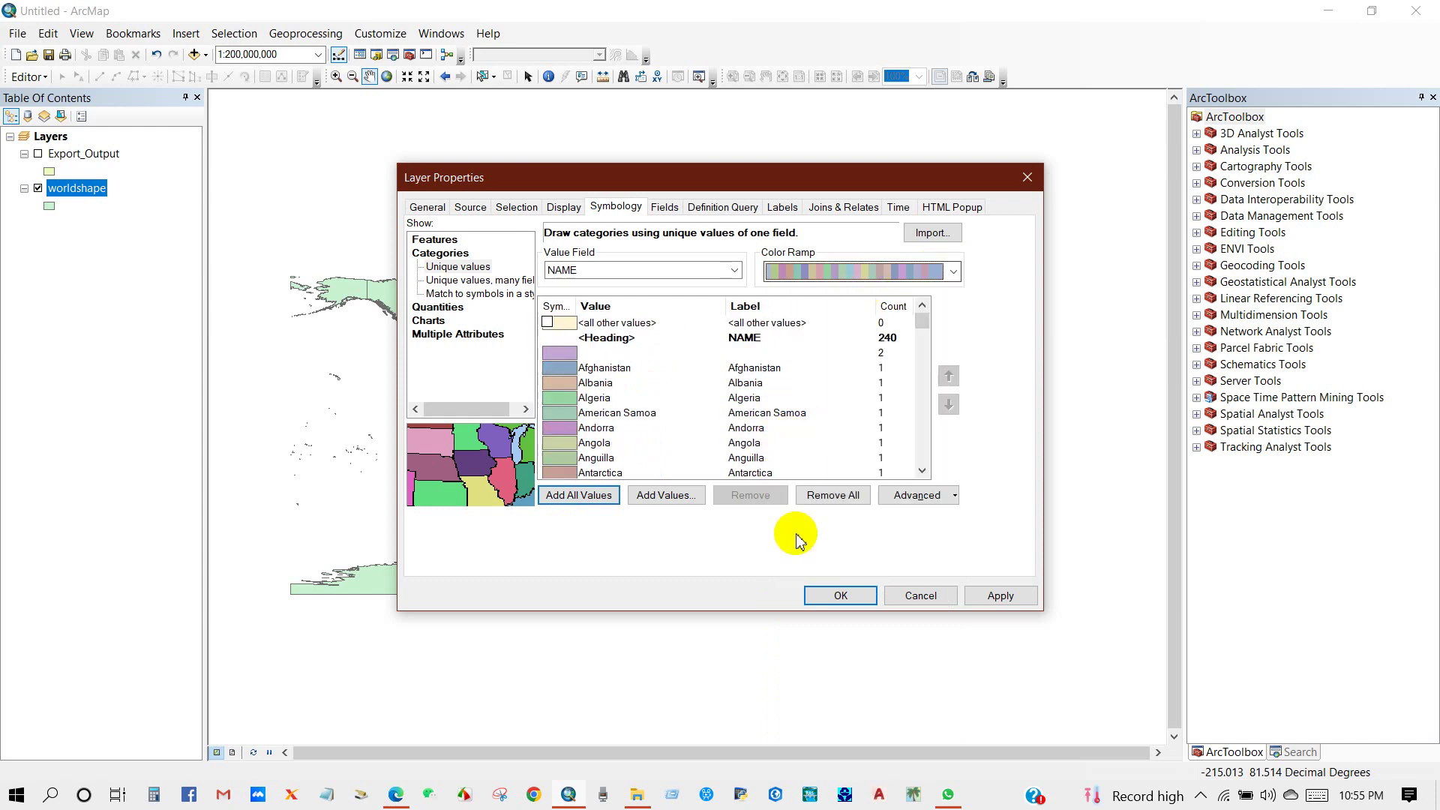
left_click(846, 595)
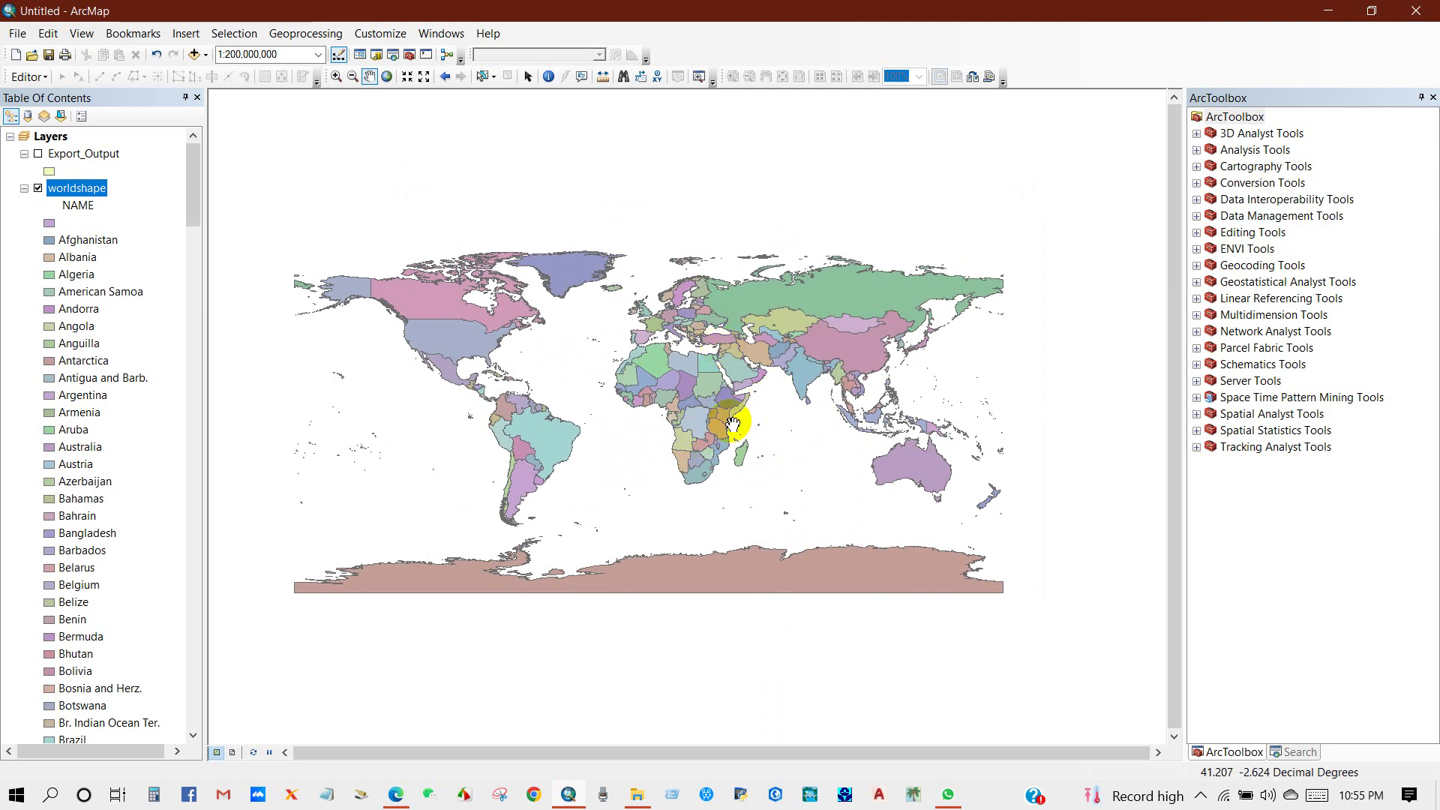
- Turn worldshape country name labels on and off again, then show the Export_Output India layer
left_click_drag(637, 402, 641, 407)
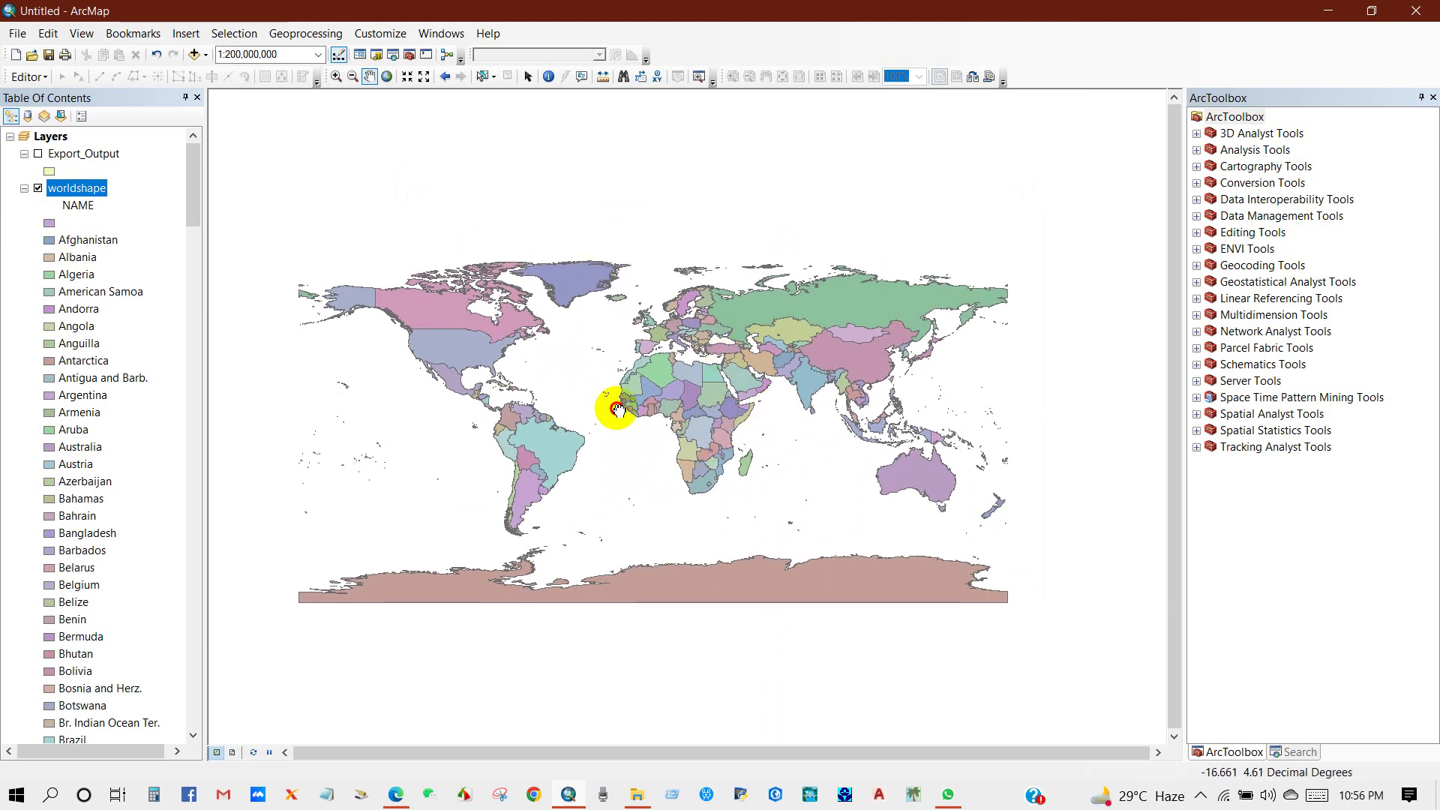
right_click(58, 189)
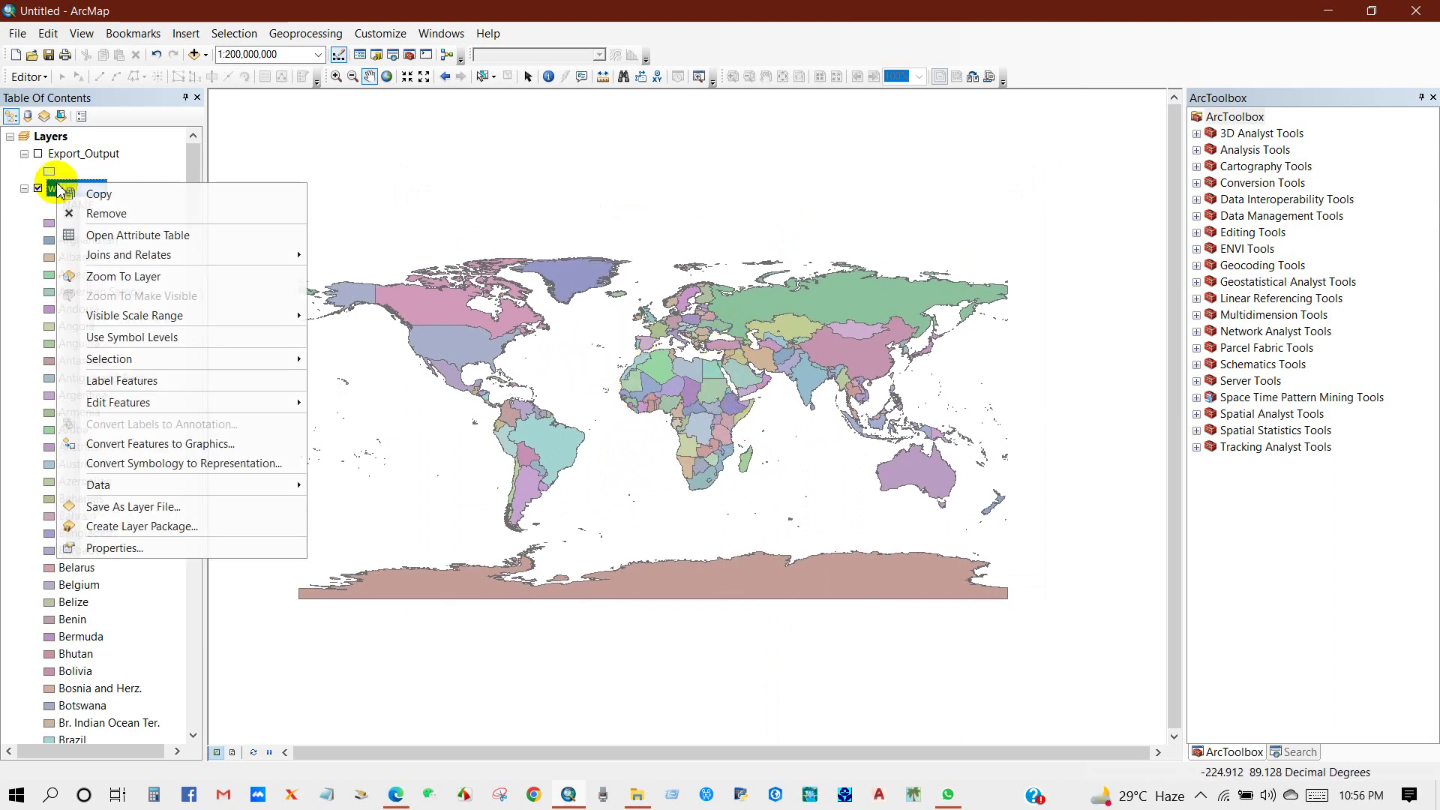
left_click(115, 383)
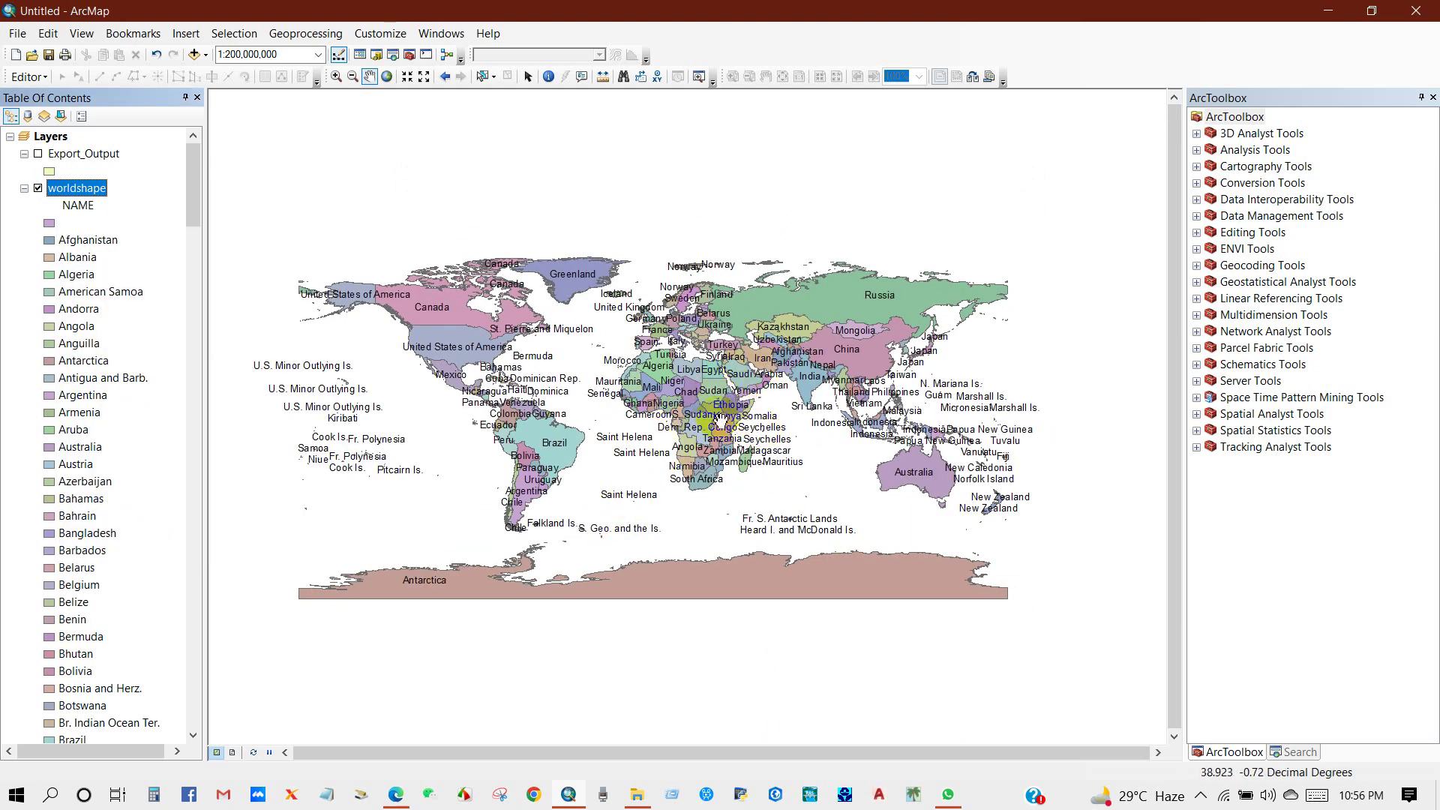
right_click(65, 193)
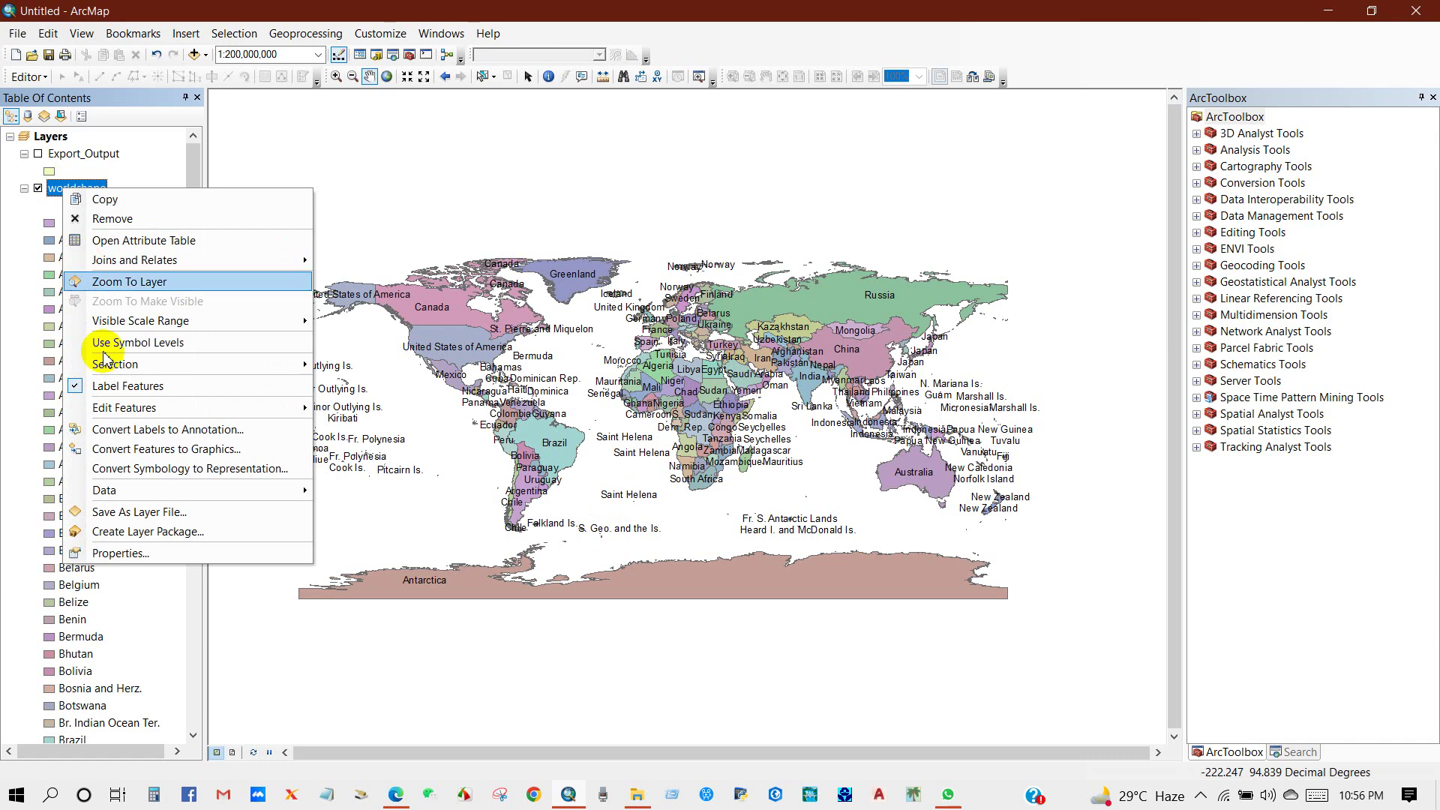
left_click(105, 382)
left_click_drag(459, 435, 460, 437)
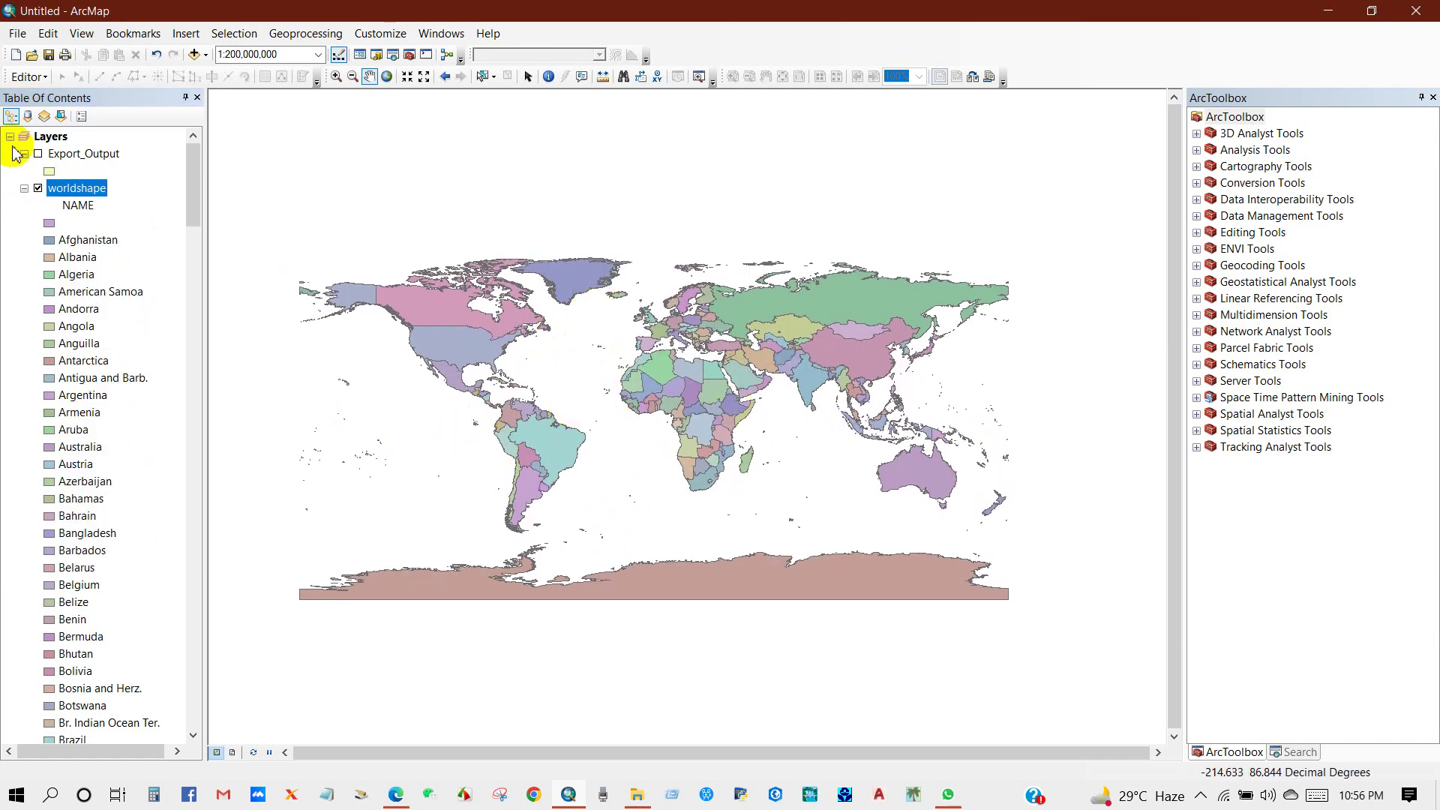
left_click(38, 155)
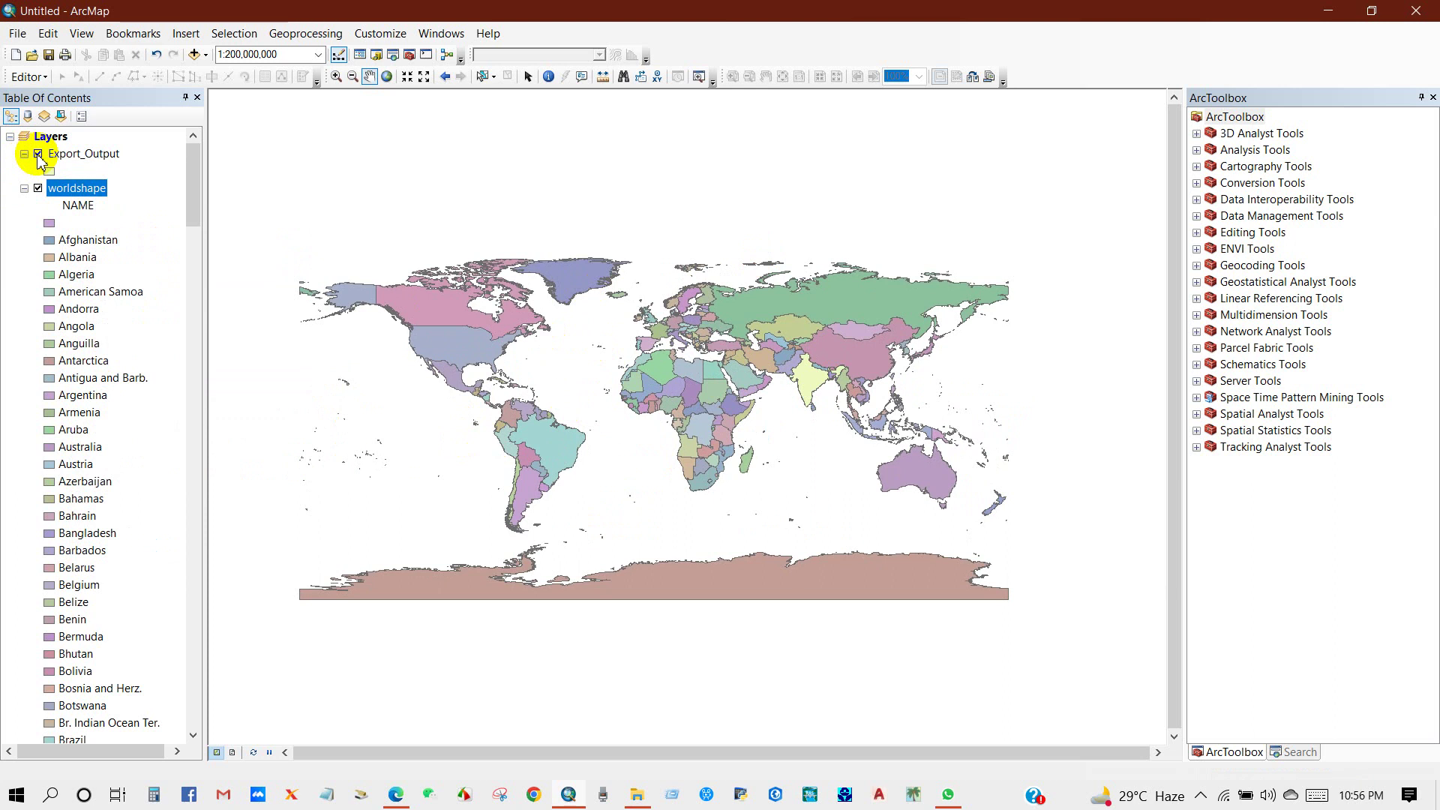